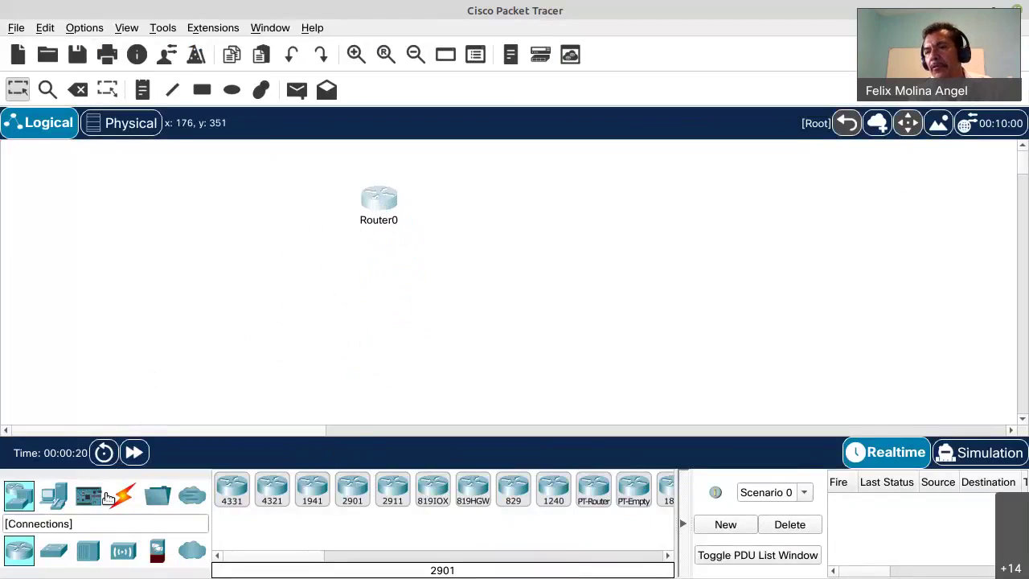
Add two 2960 switches to the workspace, one below and to each side of Router0.
left_click(56, 551)
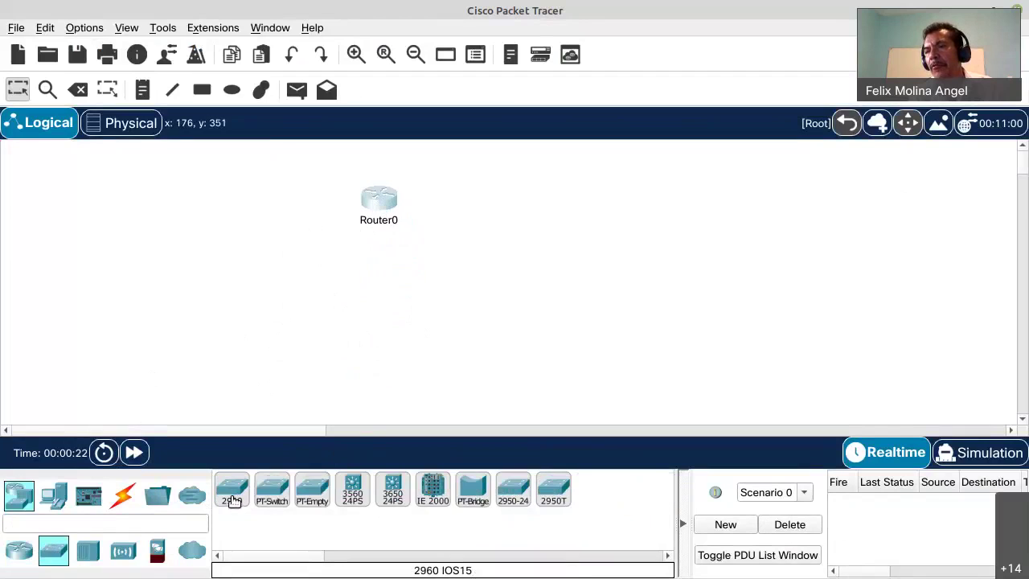
left_click_drag(233, 500, 238, 282)
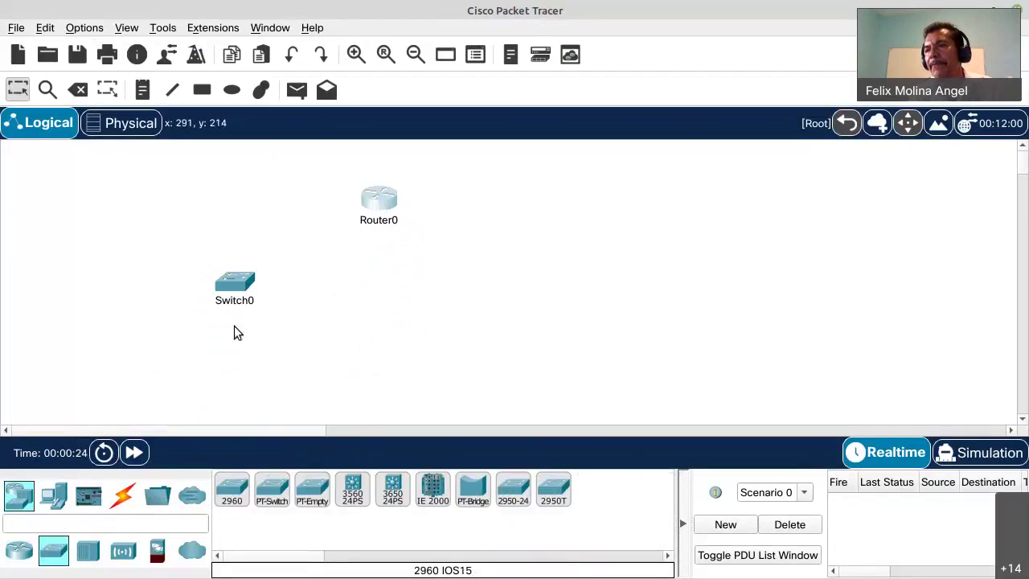
left_click_drag(236, 486, 530, 279)
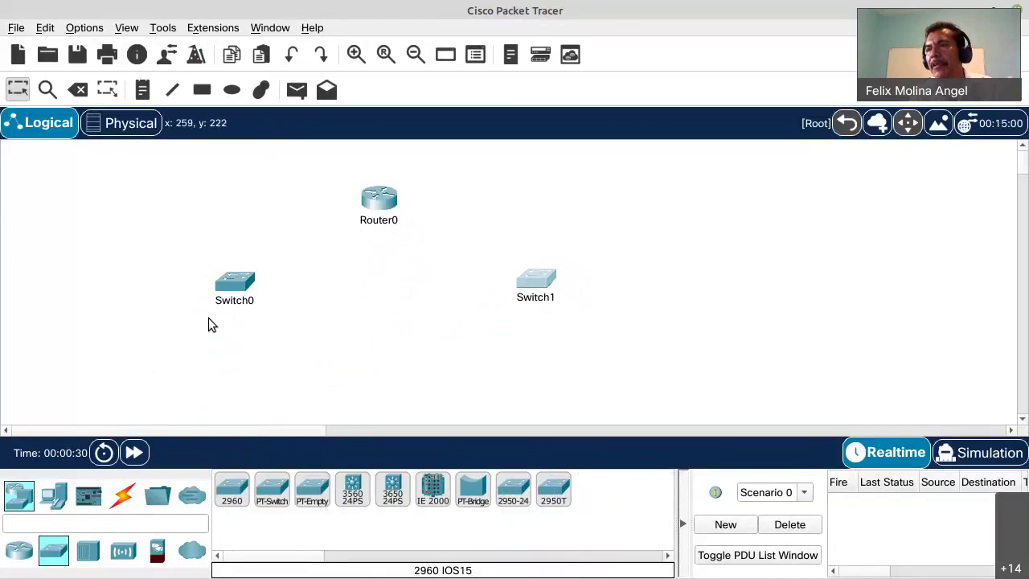
Add two PC end devices, one below Switch0 and one below Switch1.
left_click(51, 494)
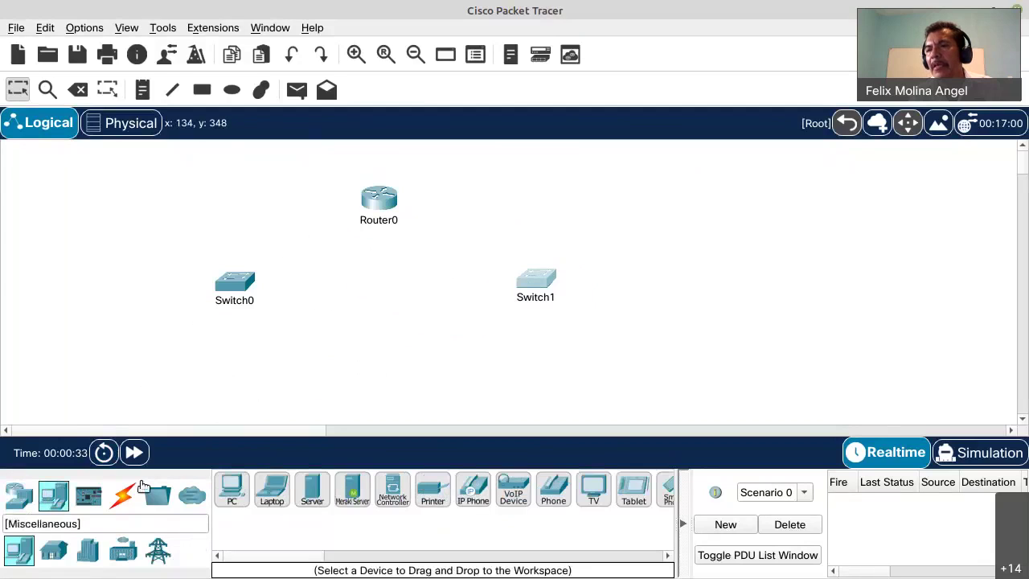
left_click_drag(231, 488, 183, 354)
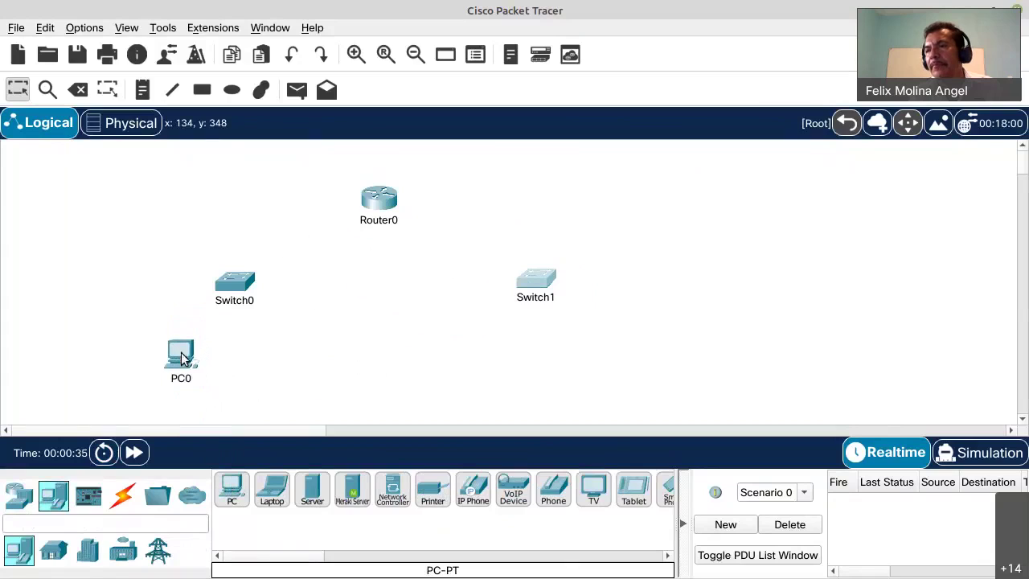
left_click_drag(235, 484, 577, 366)
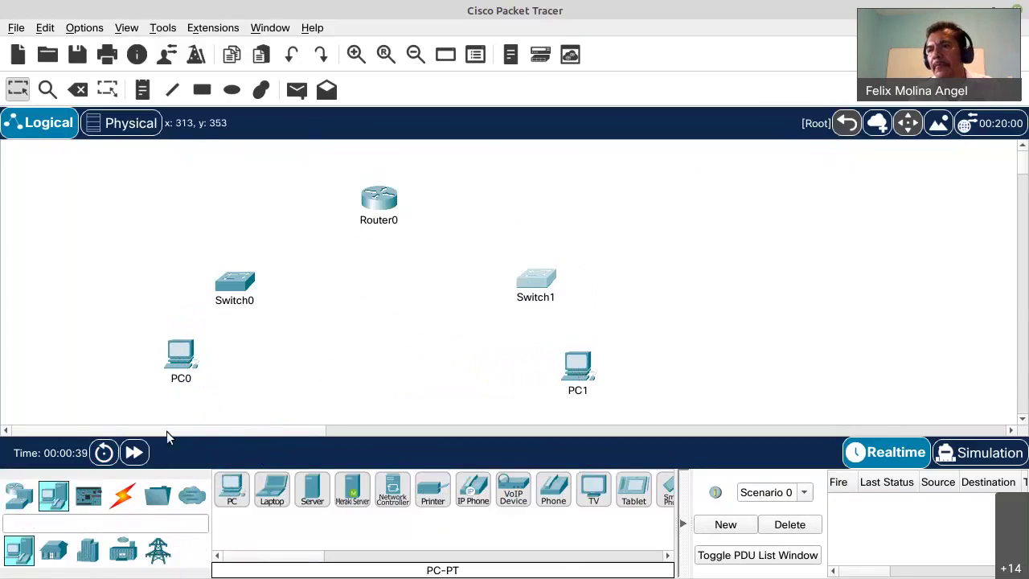
Connect Switch0's GigabitEthernet0/1 to Router0's first GigabitEthernet port with a copper straight-through cable.
left_click(123, 494)
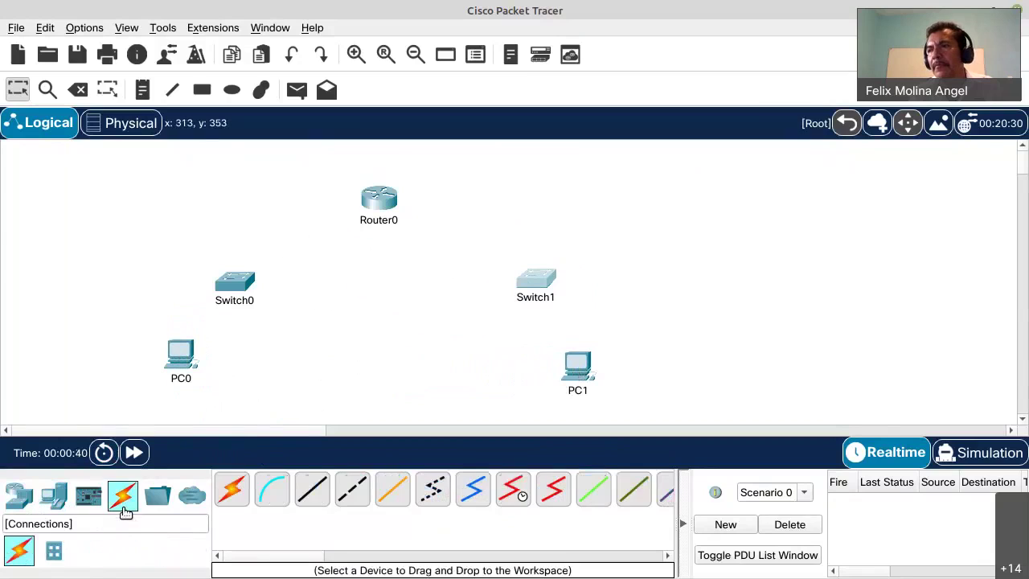
left_click(315, 492)
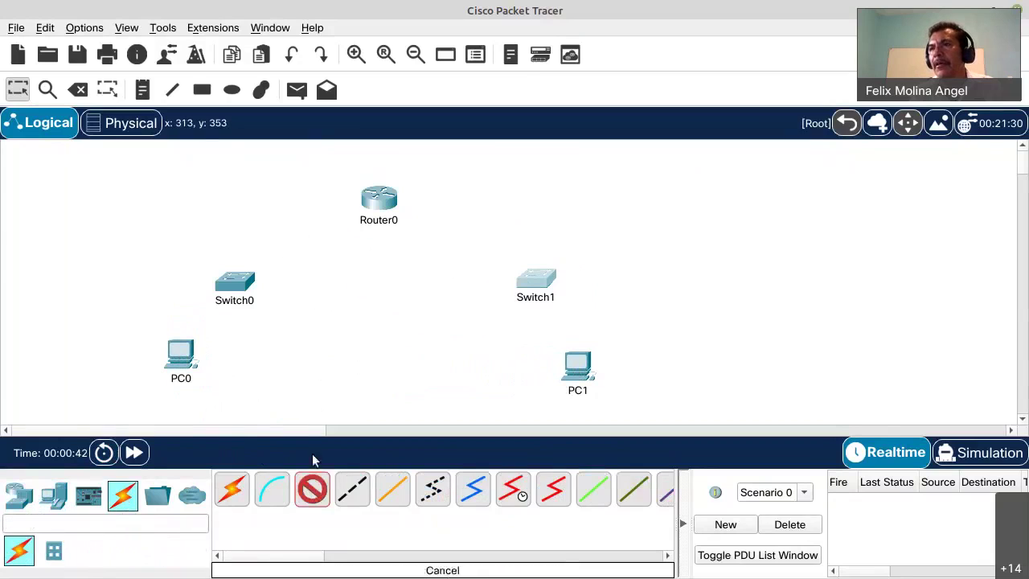
left_click(249, 281)
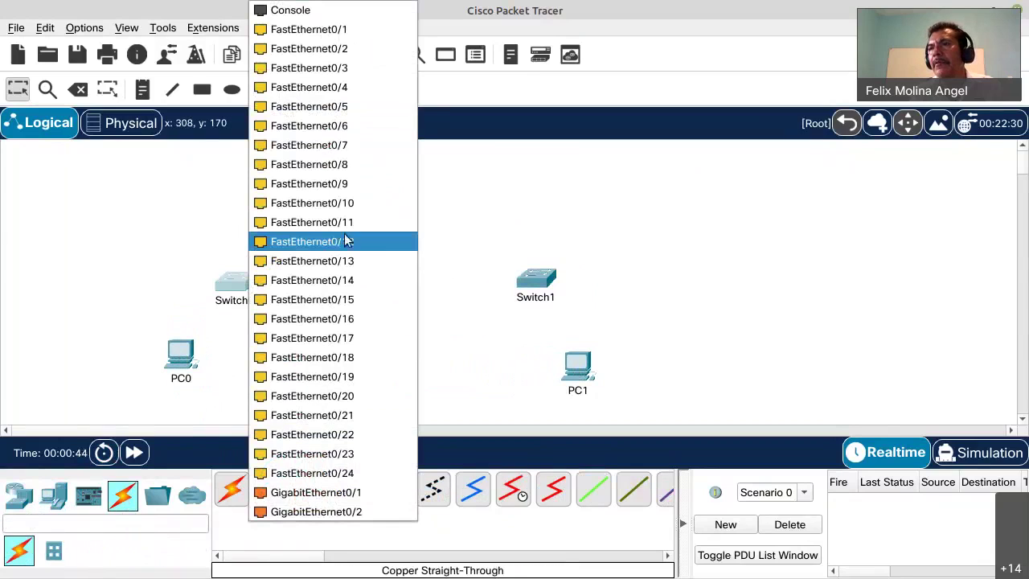
left_click(363, 491)
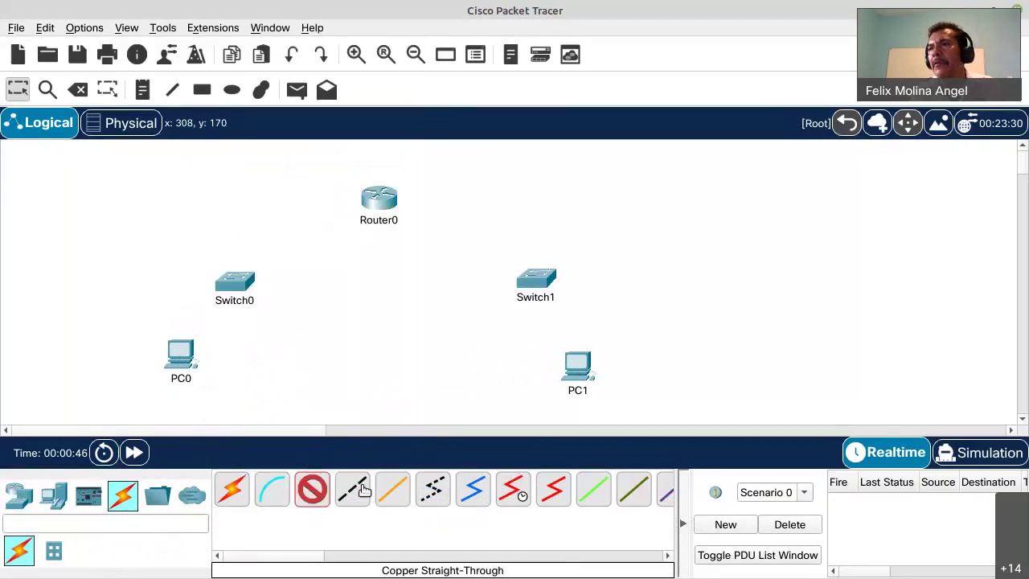
left_click(372, 207)
left_click(405, 252)
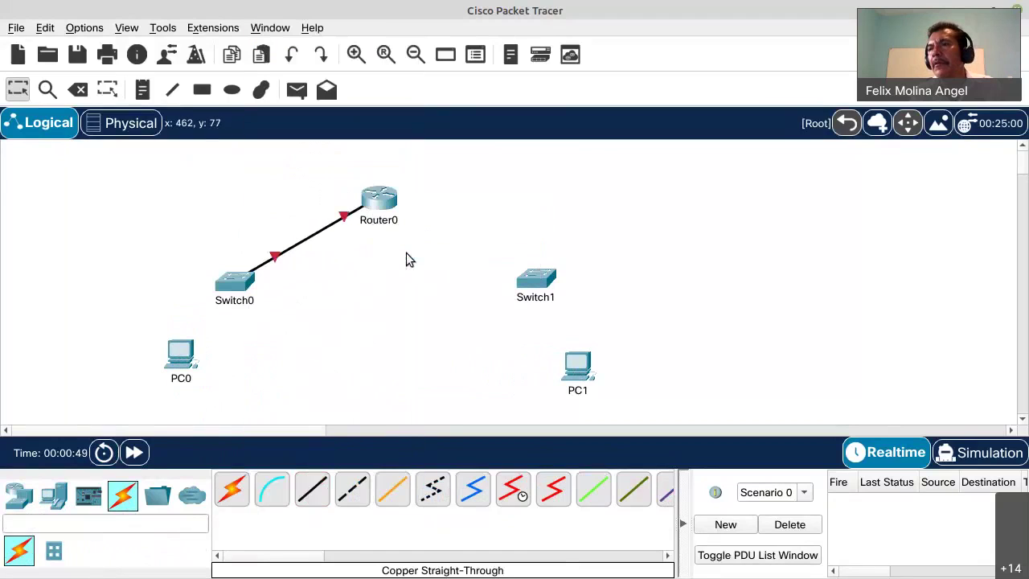
Connect Router0's GigabitEthernet0/1 to Switch1's GigabitEthernet0/1 with a copper straight-through cable.
left_click(313, 497)
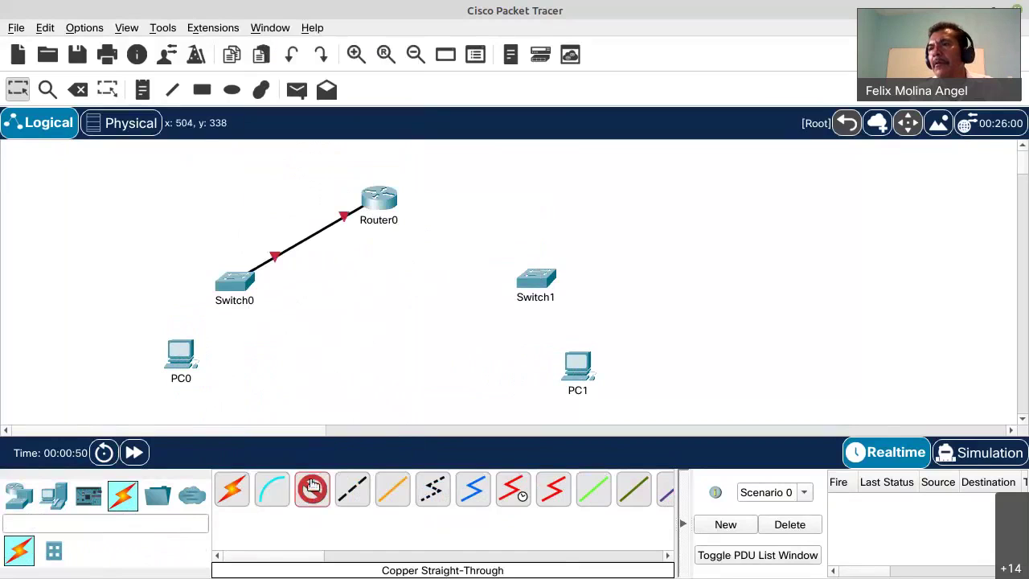
left_click(382, 205)
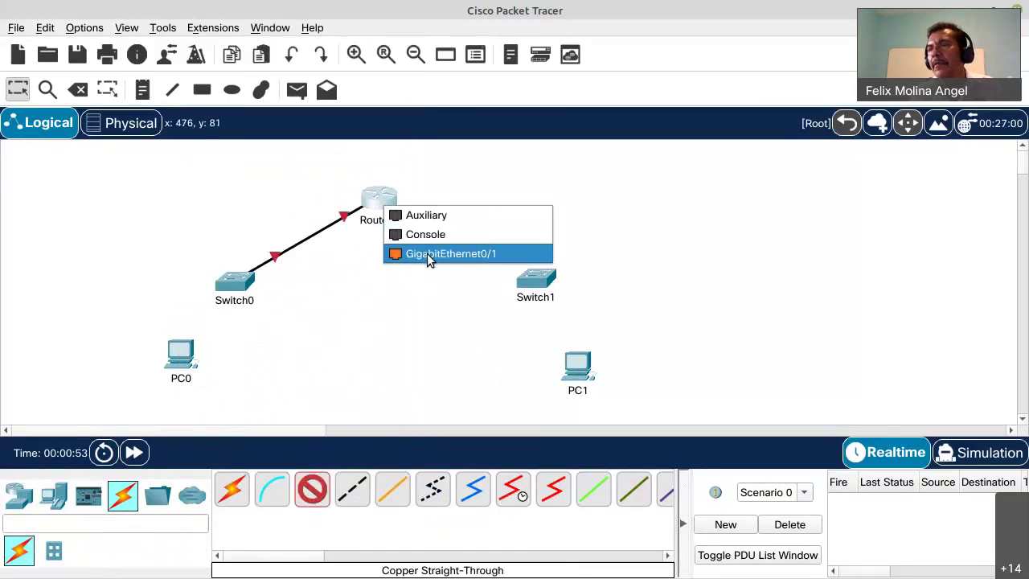
left_click(426, 256)
left_click(531, 277)
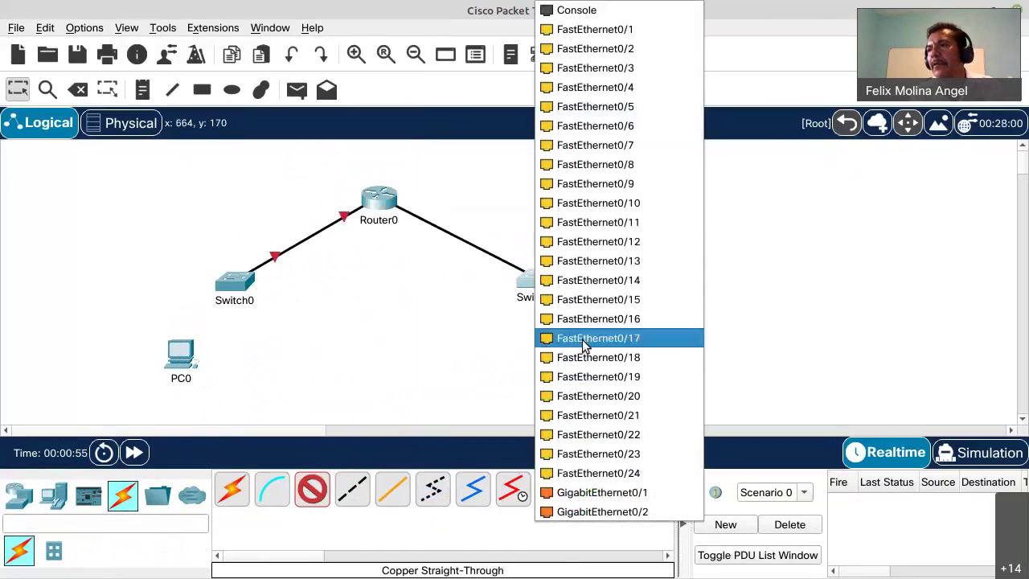
left_click(631, 492)
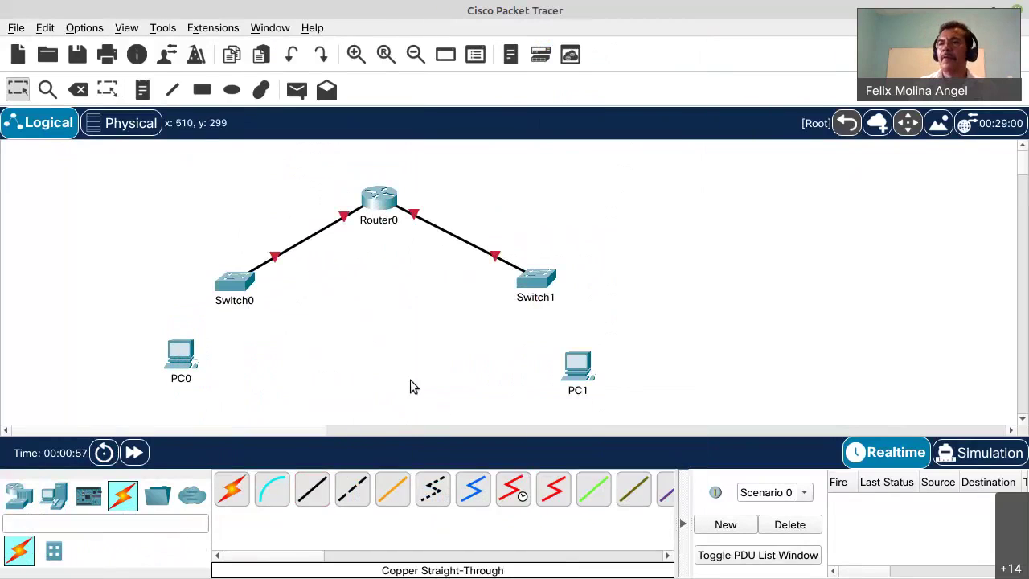
Connect PC0's Ethernet port to Switch0's FastEthernet0/7 with a copper straight-through cable.
left_click(310, 500)
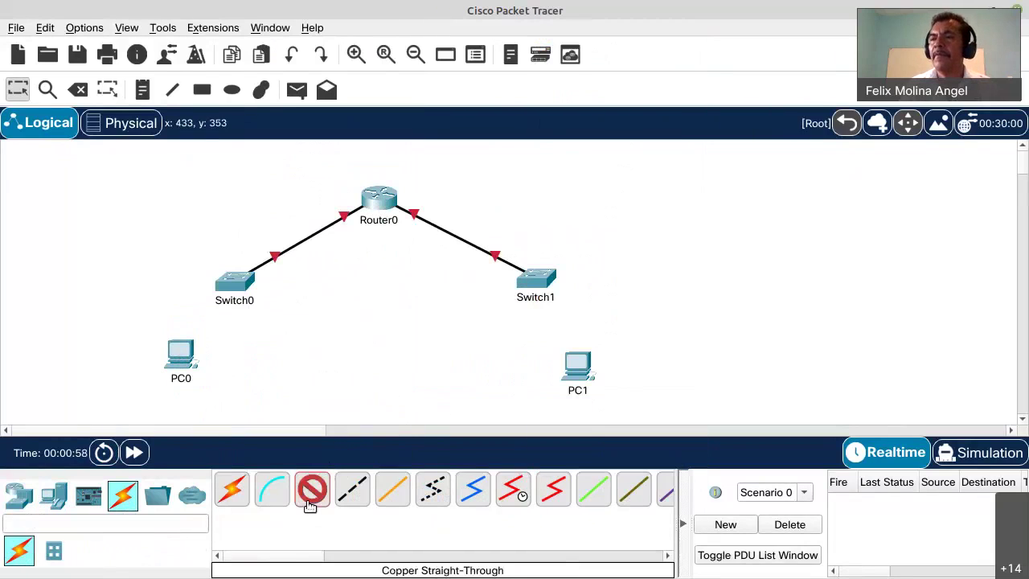
left_click(178, 354)
left_click(229, 413)
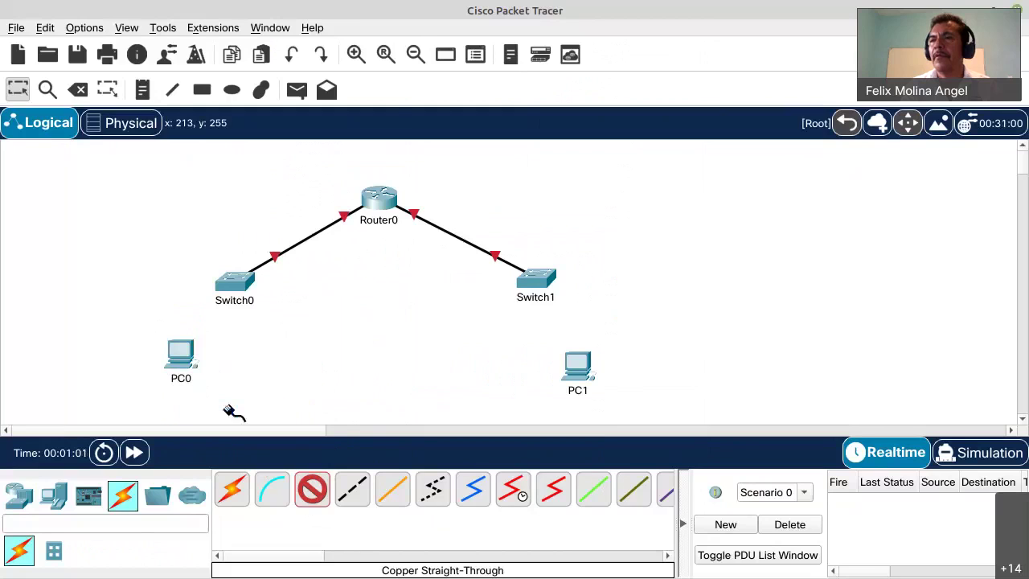
left_click(231, 289)
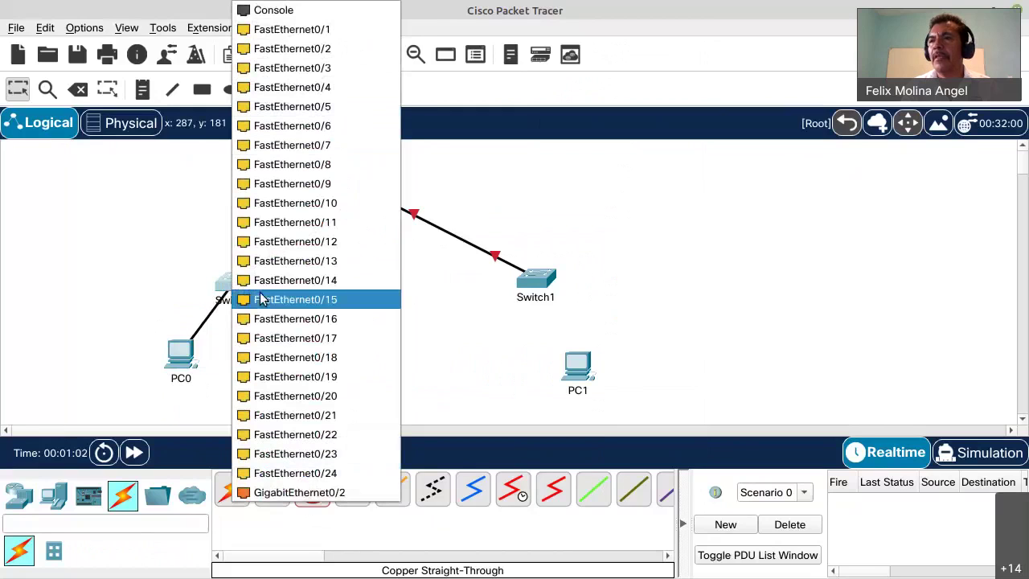
left_click(250, 144)
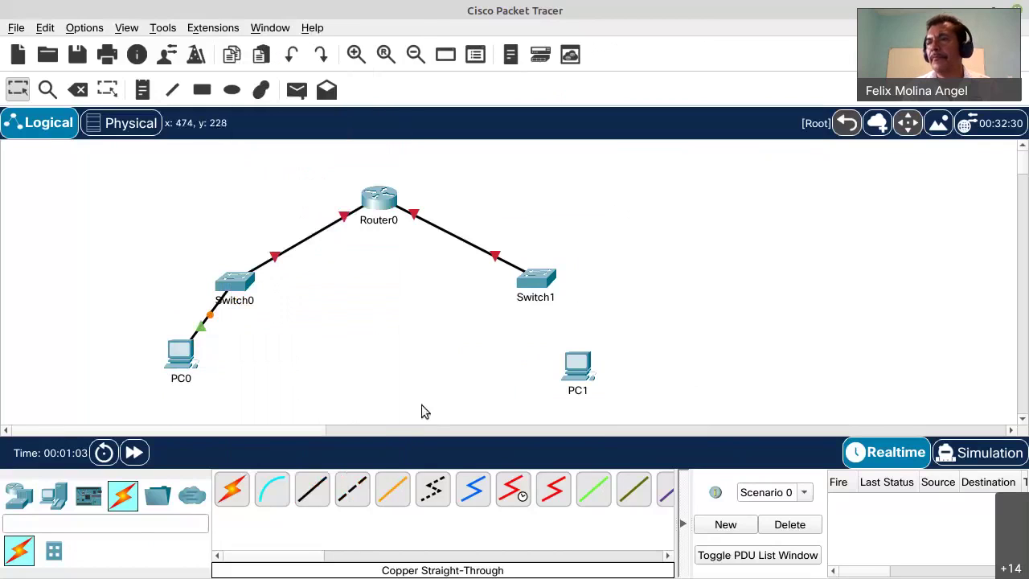
Connect a FastEthernet port of Switch1 to PC1's FastEthernet0 with a copper straight-through cable.
left_click(312, 489)
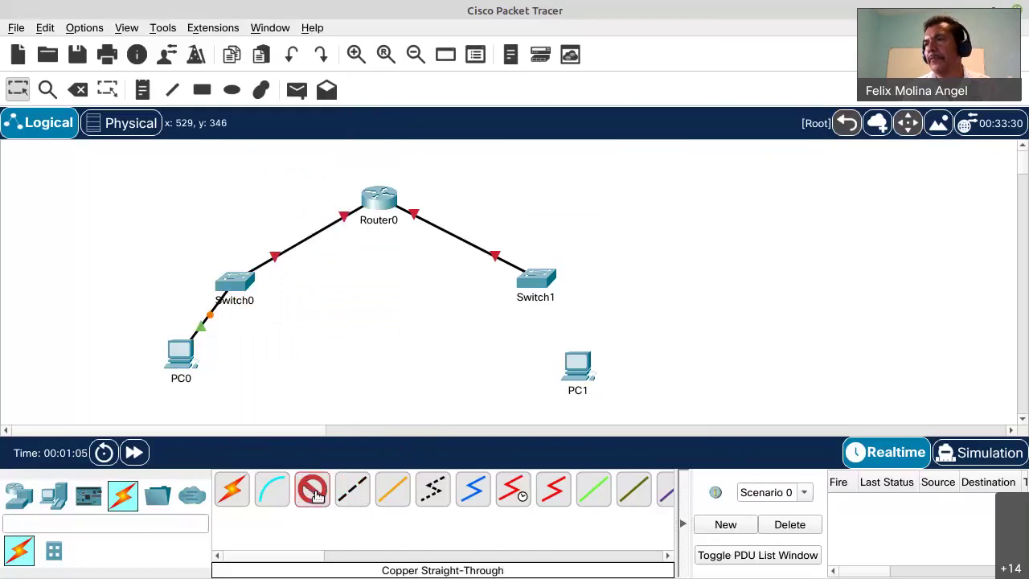
left_click(536, 277)
left_click(600, 222)
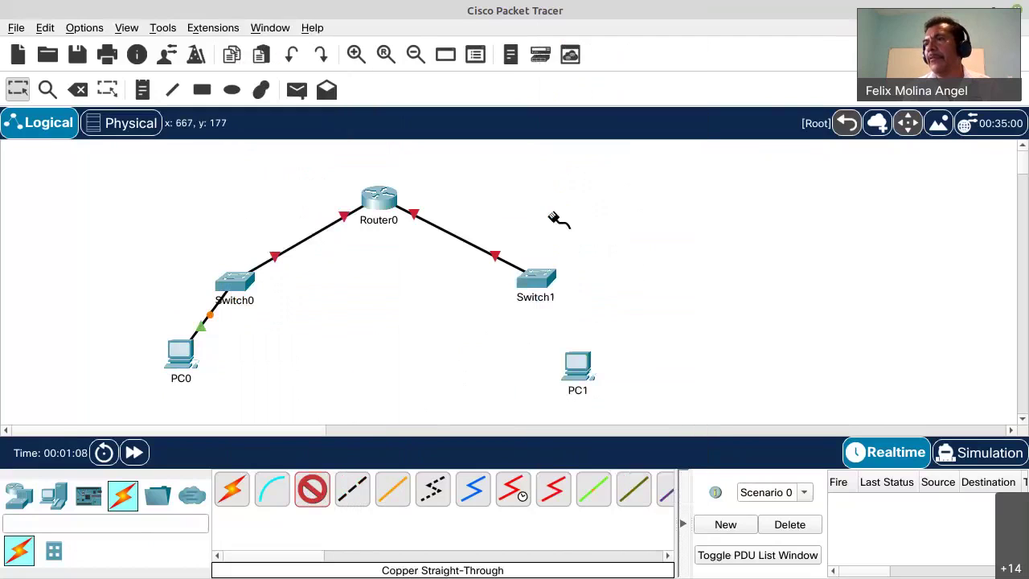
left_click(578, 358)
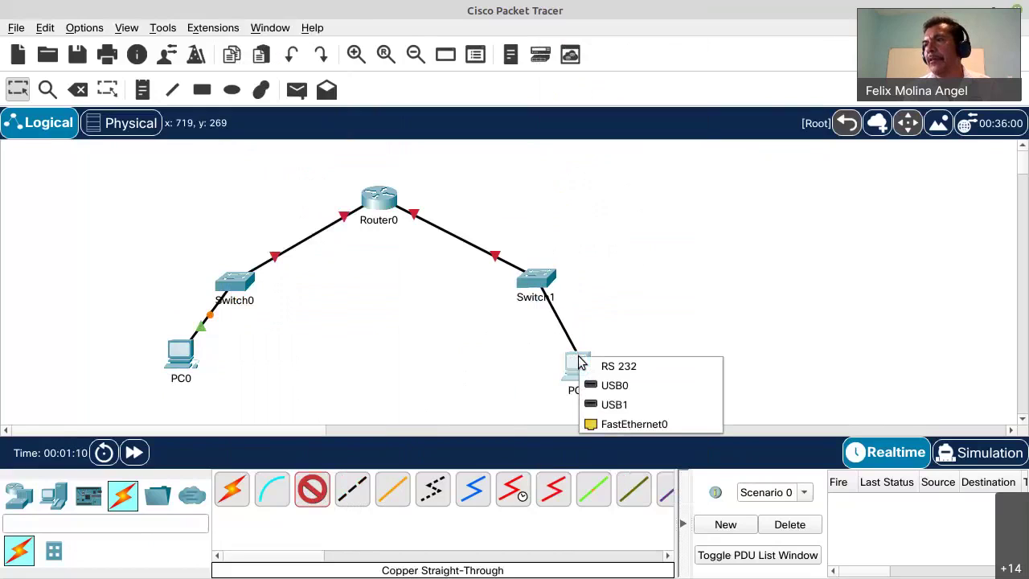
left_click(615, 425)
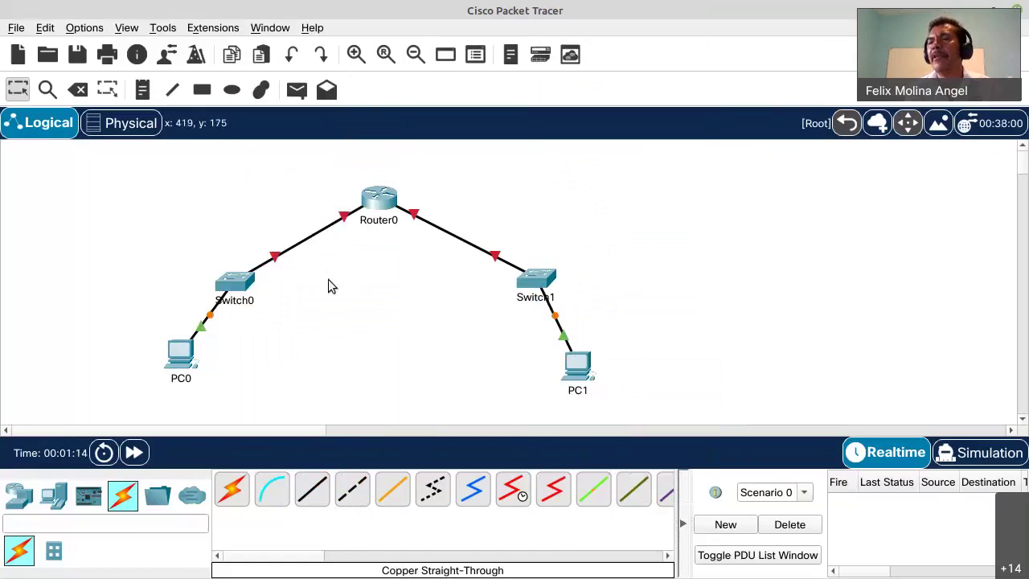
Move both switches and both PCs closer to Router0 to make the topology more compact.
left_click_drag(231, 288, 259, 268)
left_click_drag(187, 347, 204, 321)
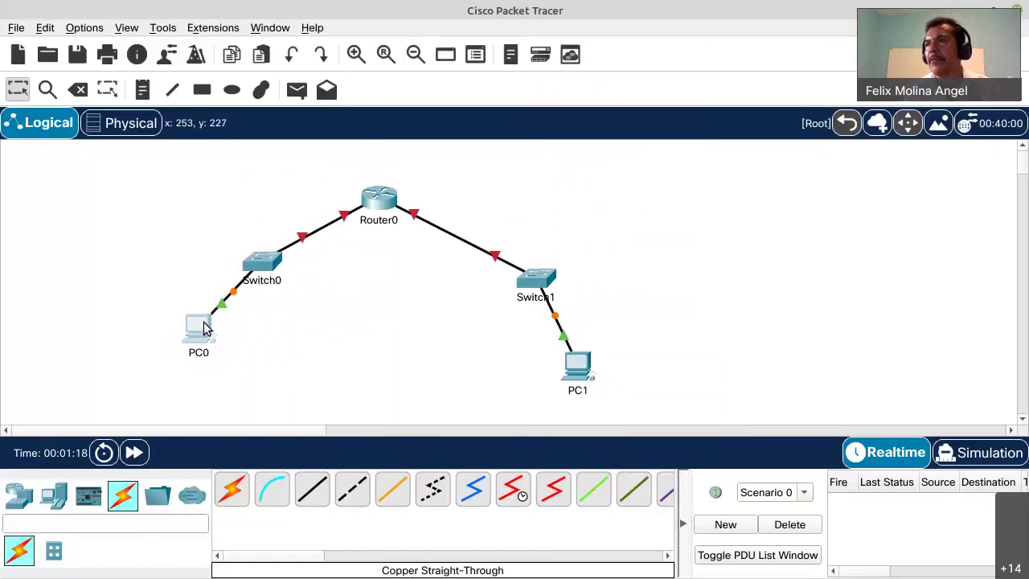
left_click_drag(537, 277, 503, 264)
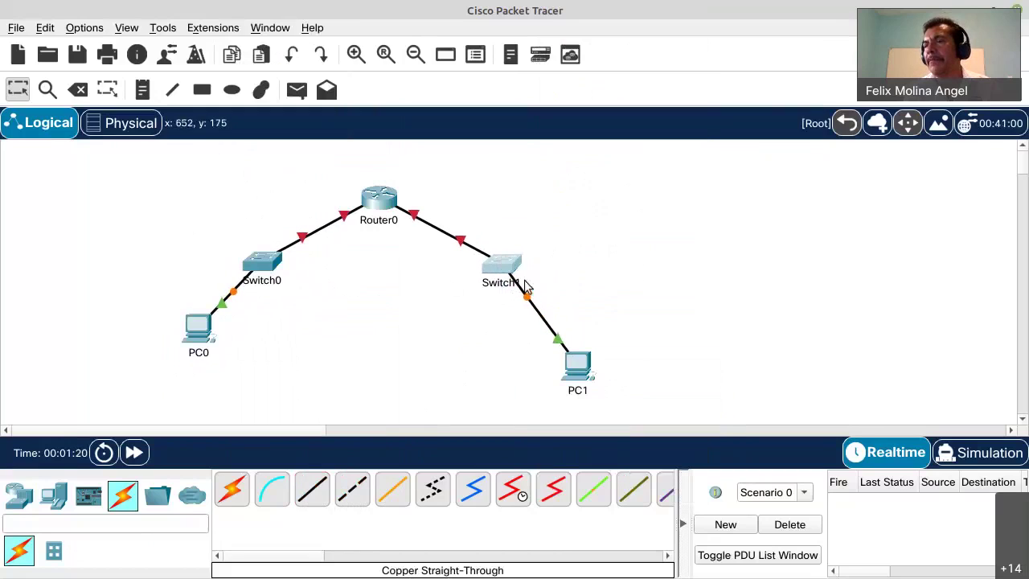
left_click_drag(581, 360, 574, 331)
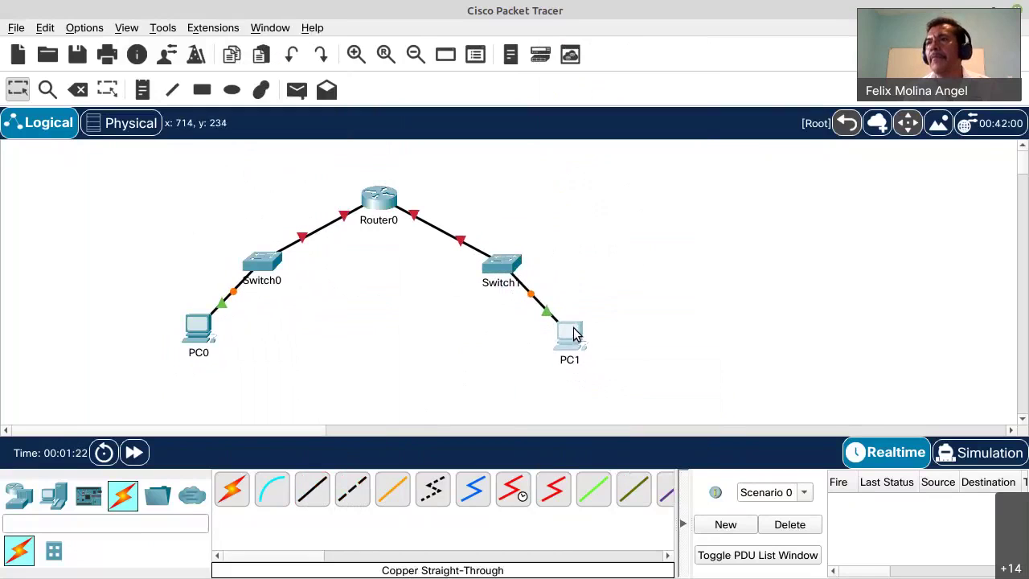
Draw an unfilled ellipse with a dark green outline around Switch0 and its links.
left_click(231, 89)
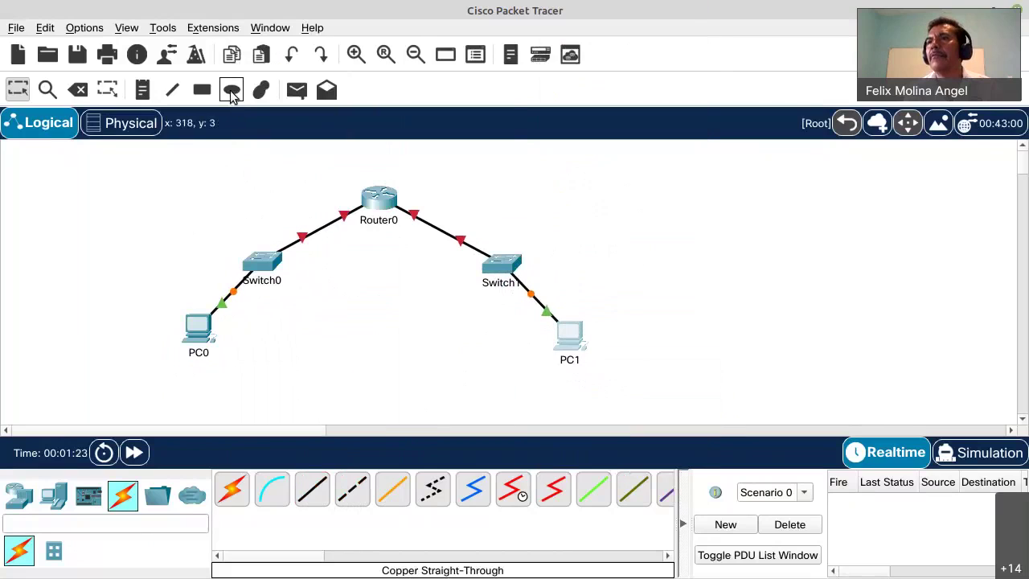
left_click(578, 64)
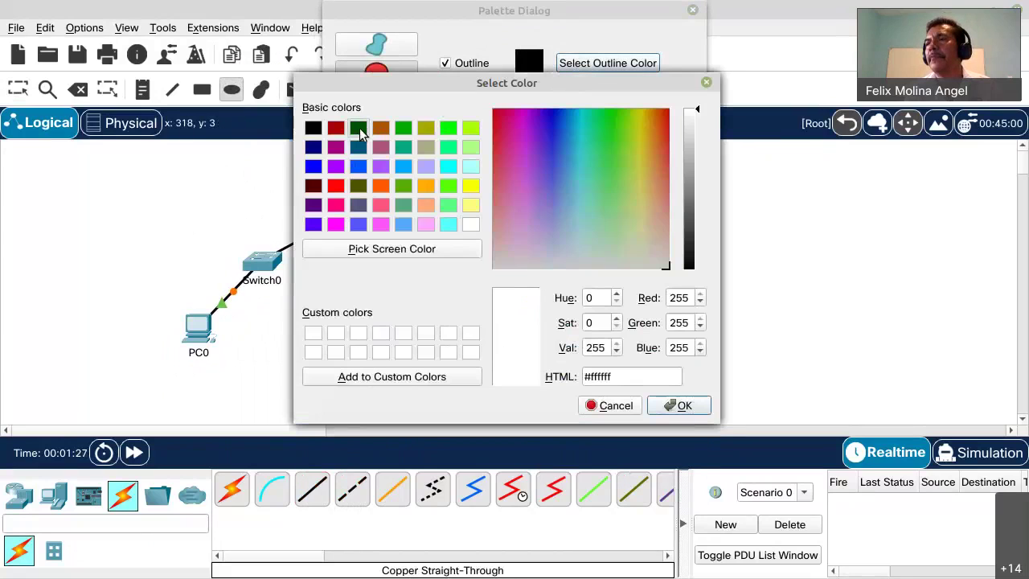
left_click(358, 128)
left_click(682, 404)
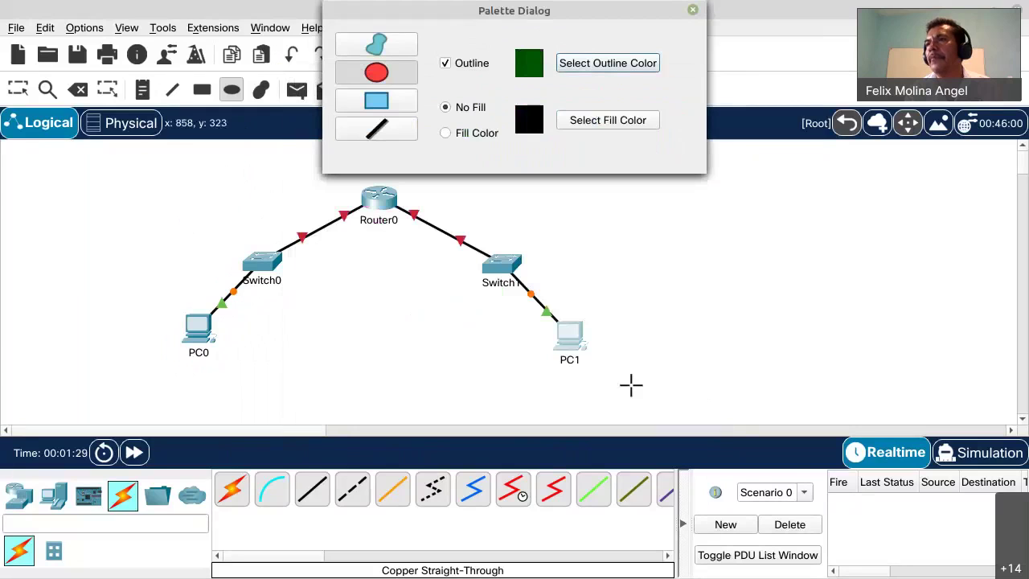
mouse_move(158, 171)
left_mouse_down()
mouse_move(284, 298)
mouse_move(386, 324)
mouse_move(390, 346)
mouse_move(374, 324)
mouse_move(373, 336)
left_mouse_up()
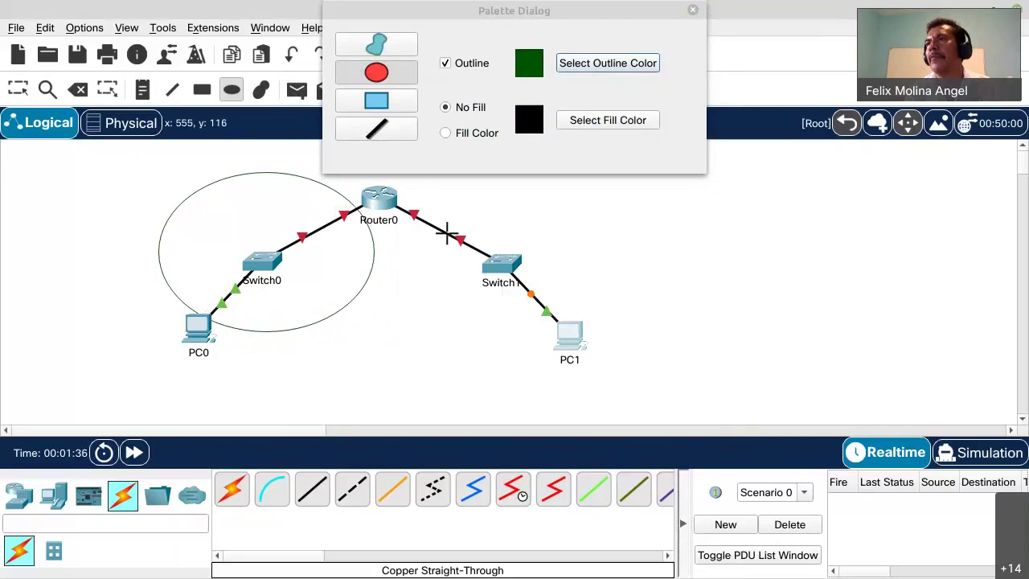
Draw an unfilled ellipse with a purple outline around Switch1 and PC1, and close the drawing palette.
left_click(594, 65)
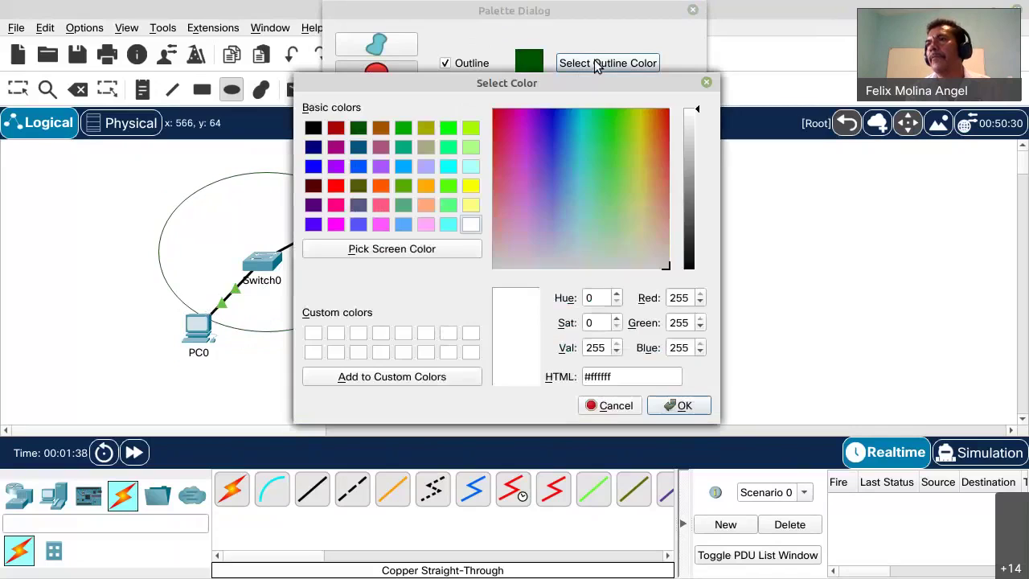
left_click(335, 165)
left_click(683, 405)
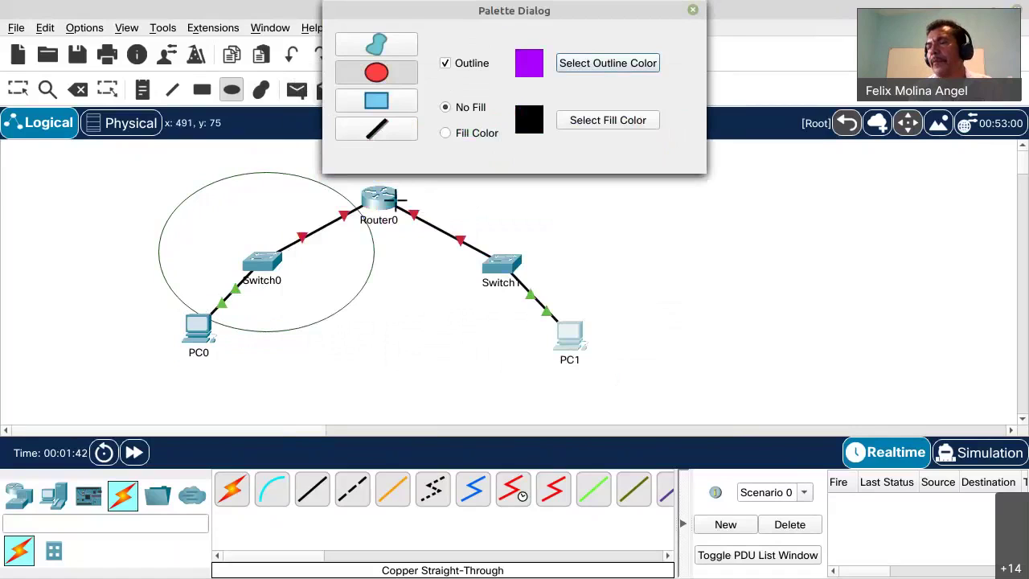
left_click_drag(393, 195, 594, 358)
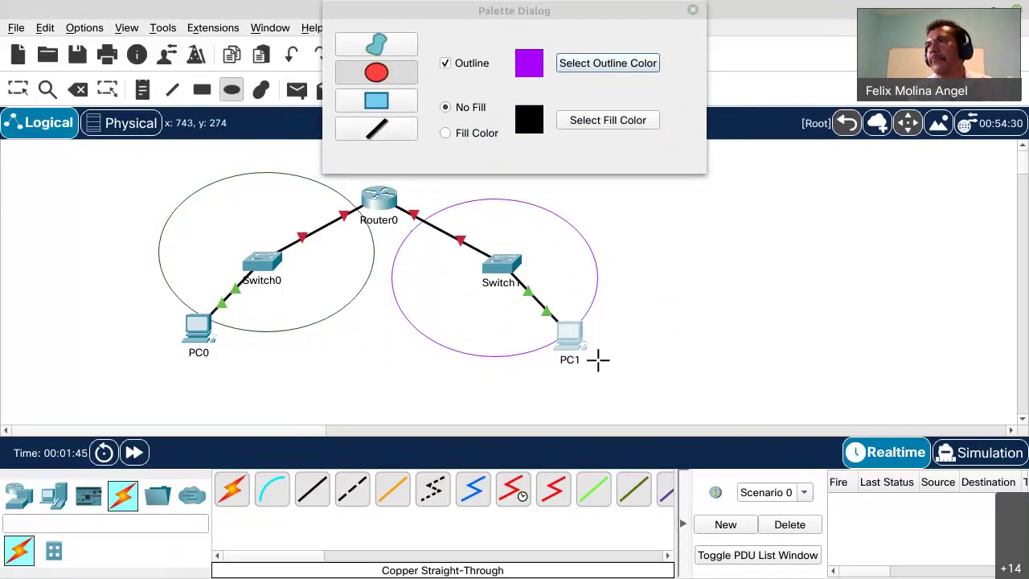
left_click(692, 11)
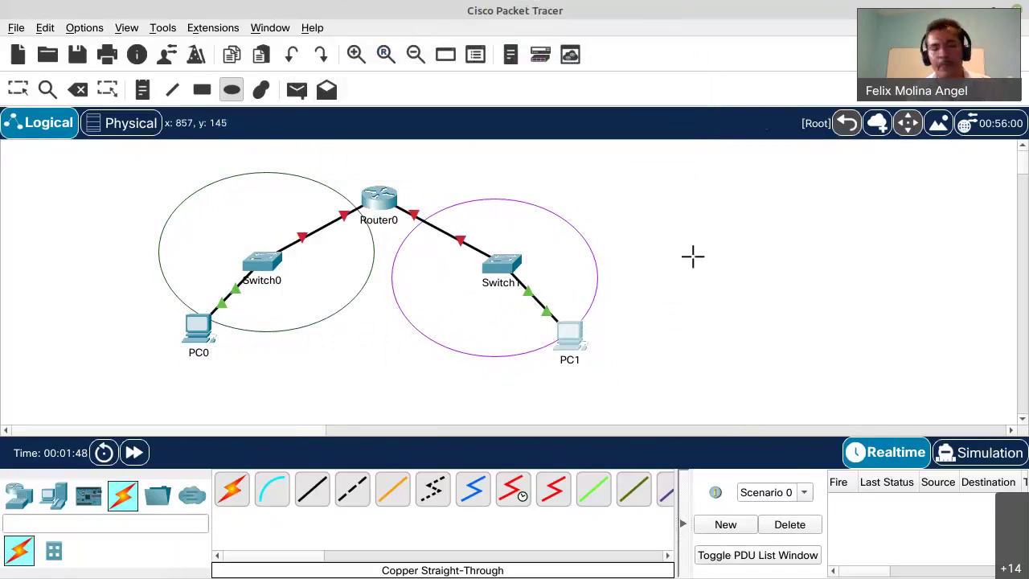
Shift the purple ellipse up beside Router0 and reposition Switch1 and PC1 inside it.
key("Escape")
left_click_drag(597, 282, 588, 252)
left_click_drag(504, 269, 484, 260)
left_click_drag(580, 334, 569, 243)
Reposition Switch0 and PC0 inside the green ellipse and shift that ellipse slightly upward.
left_click_drag(283, 262, 253, 243)
left_click_drag(197, 326, 255, 302)
left_click_drag(338, 313, 342, 304)
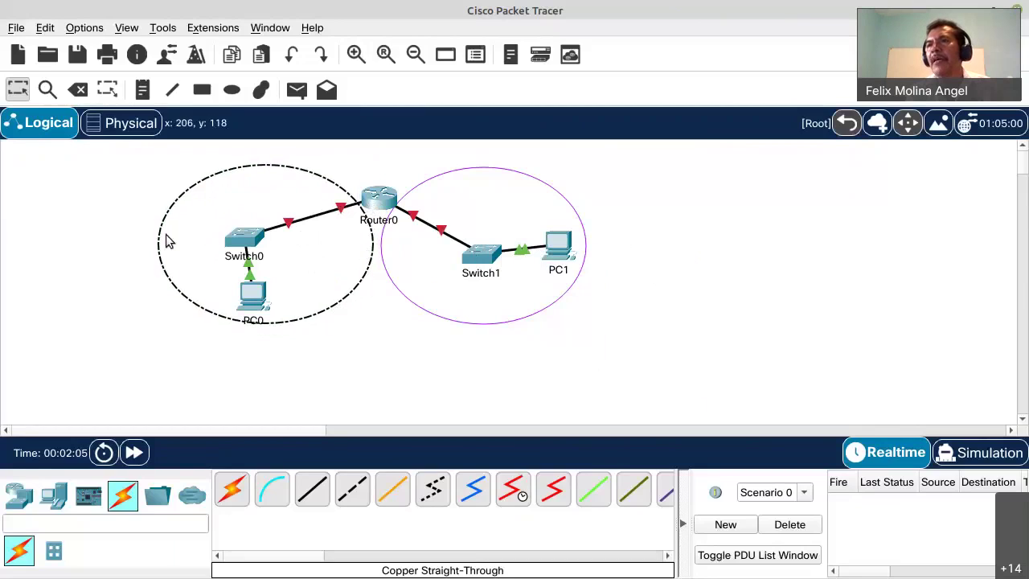
Place a text note reading "Red: 192.168.10.0/24" at the upper part of the green ellipse.
left_click(135, 197)
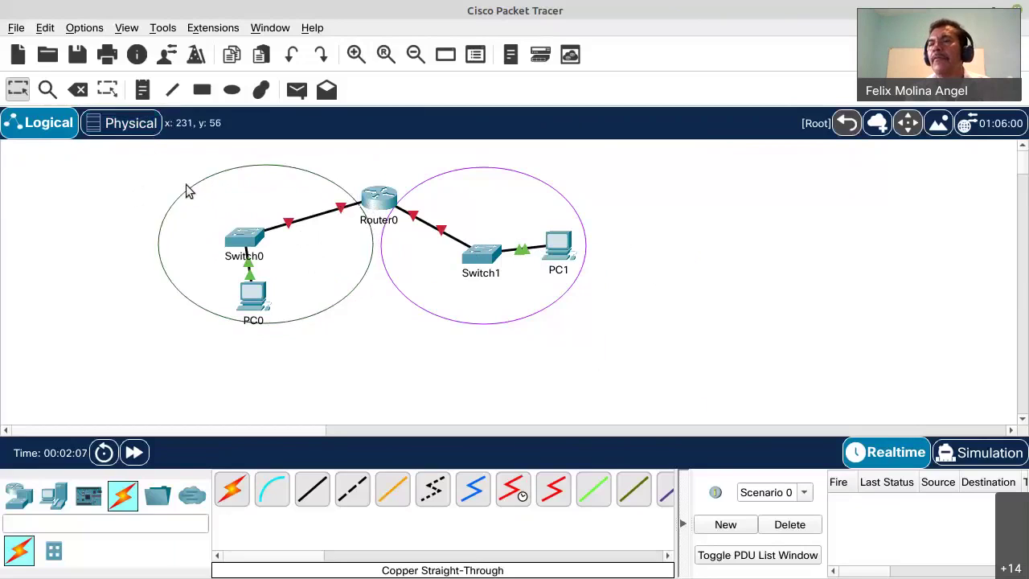
left_click(145, 90)
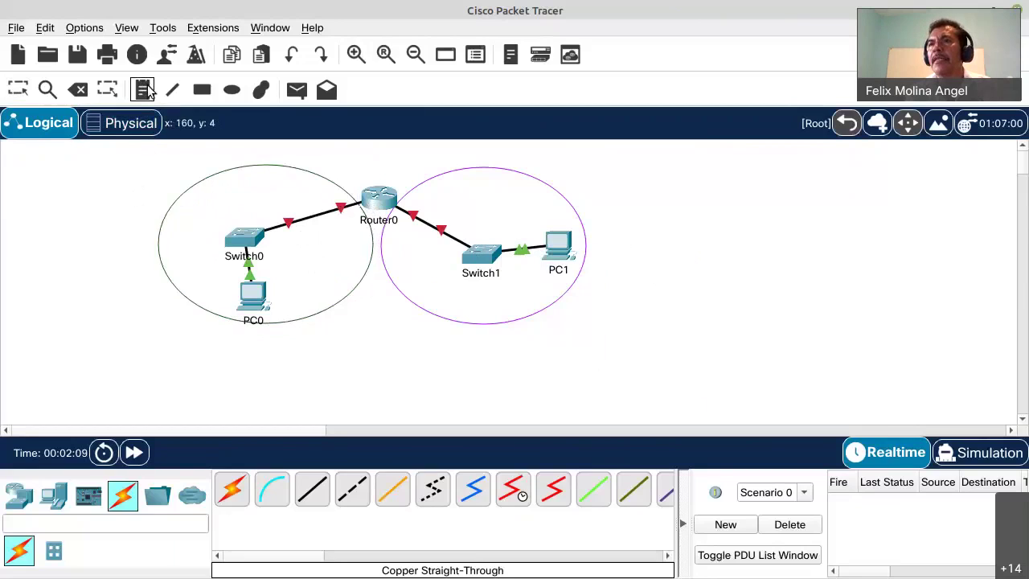
left_click(165, 175)
type("Red: 192.168.10.0/24")
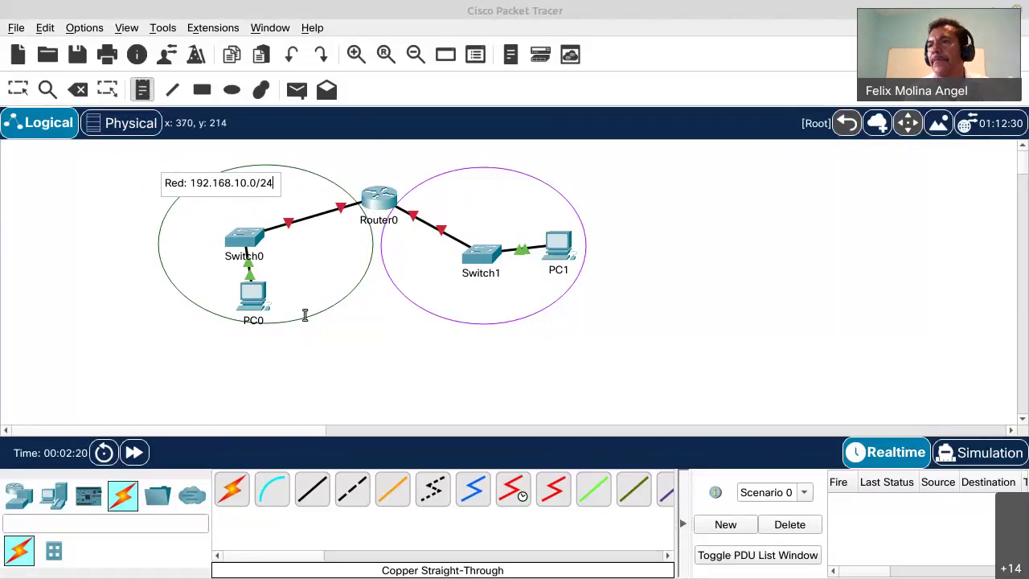
left_click(339, 349)
left_click(338, 348)
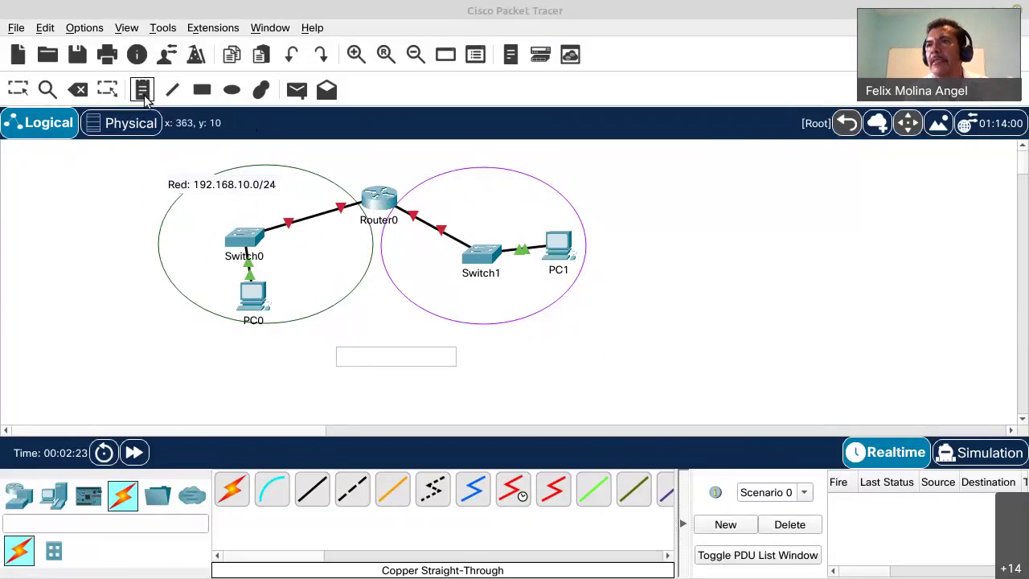
Place a text note reading "Red:192.168.20.0/24" at the upper part of the purple ellipse and leave the note tool.
left_click(509, 167)
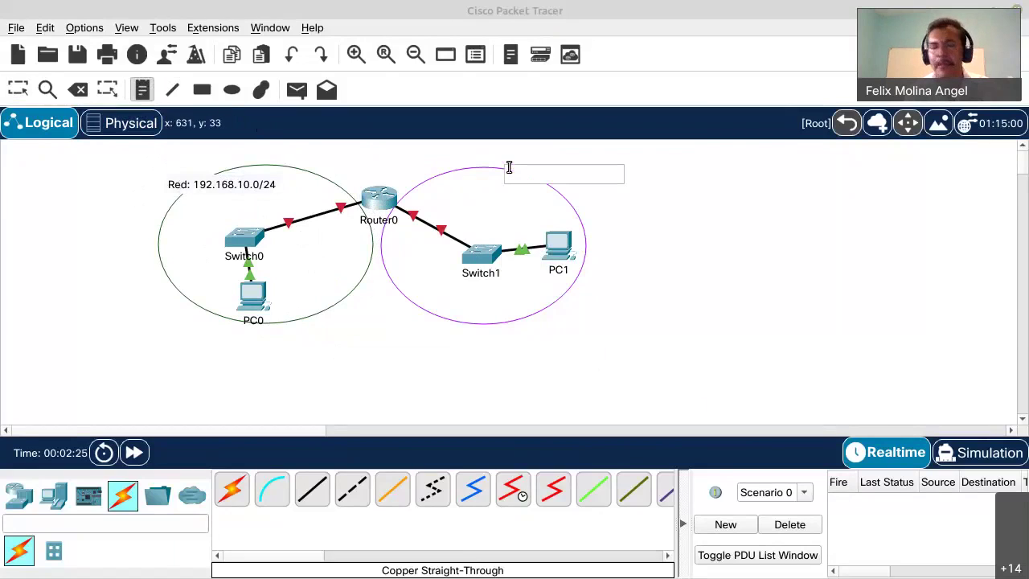
type("Re")
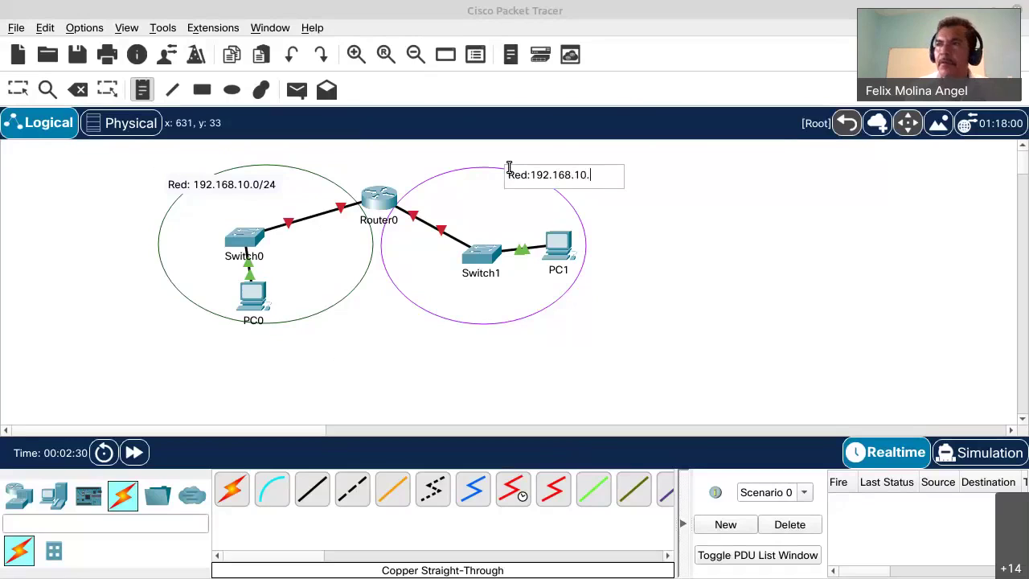
type("d:192.168.20")
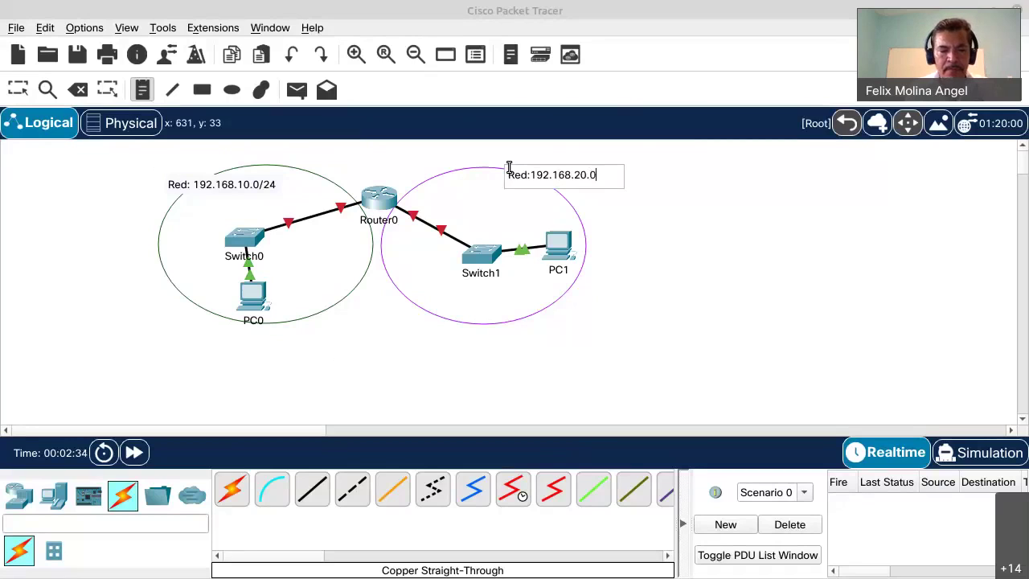
type(".0/24")
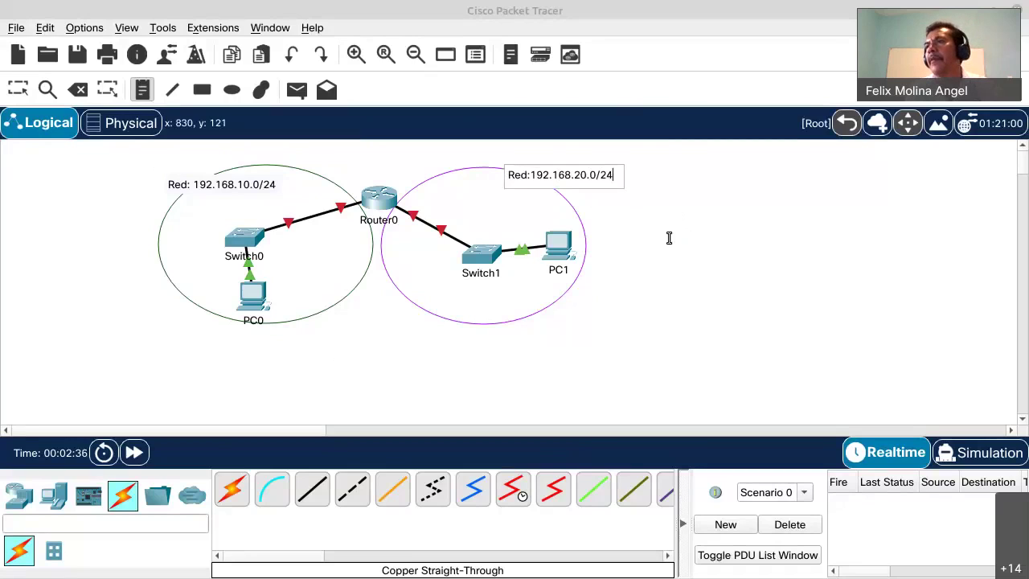
left_click(668, 239)
key("Escape")
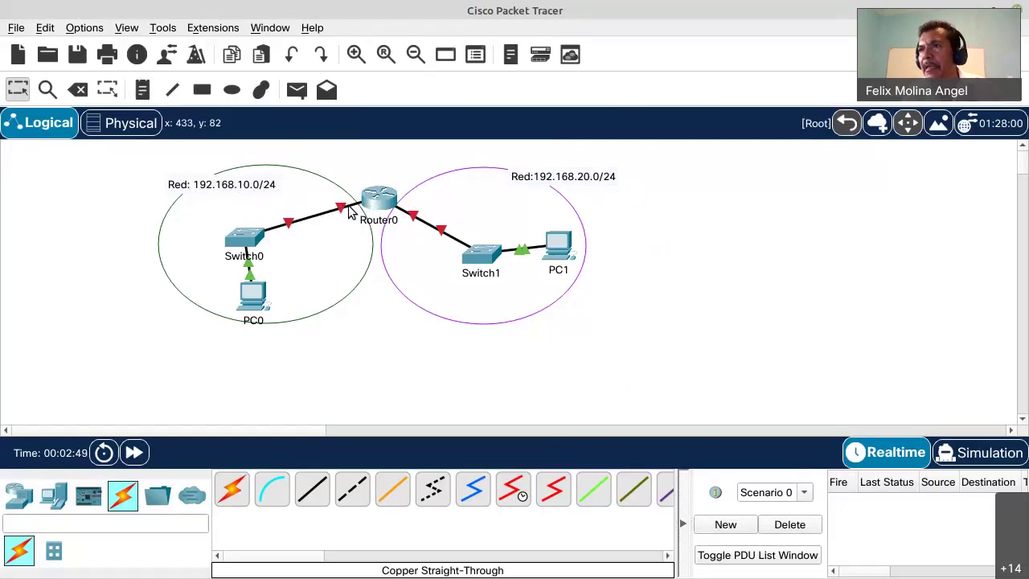
Assign Router0's GigabitEthernet0/0 interface the IPv4 address 192.168.10.1 with subnet mask 255.255.255.0.
mouse_move(348, 210)
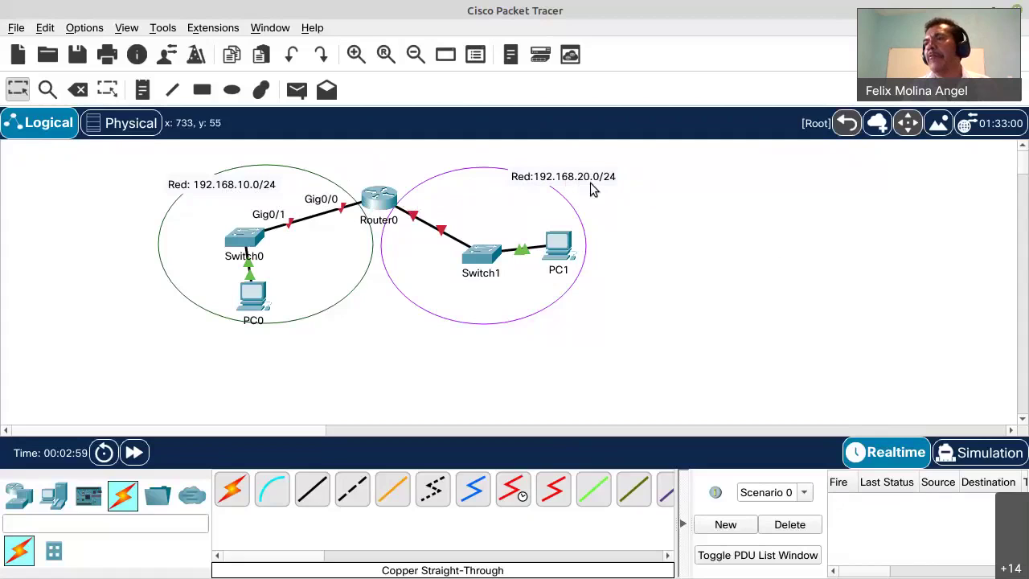
left_click(375, 204)
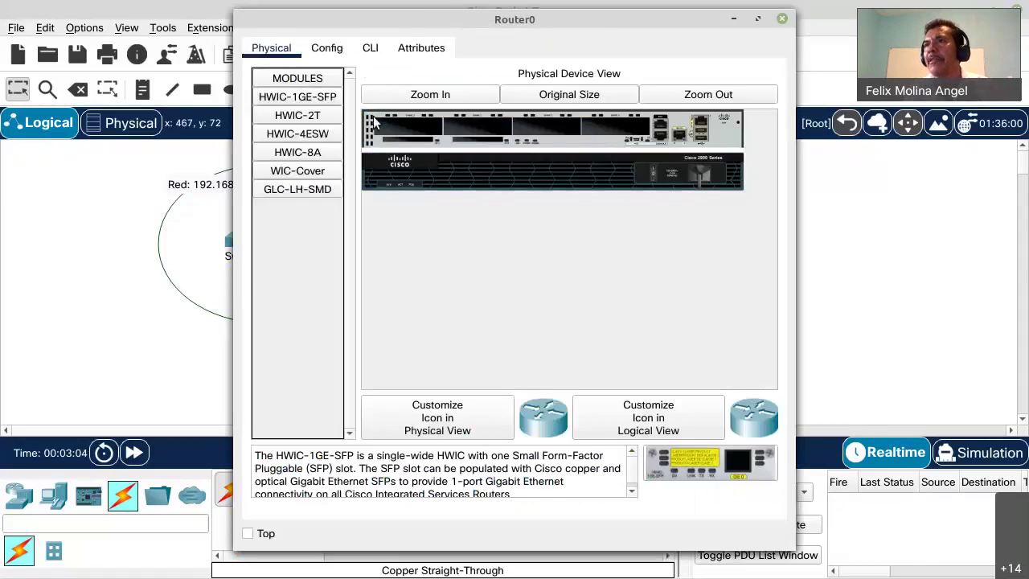
left_click_drag(415, 24, 598, 32)
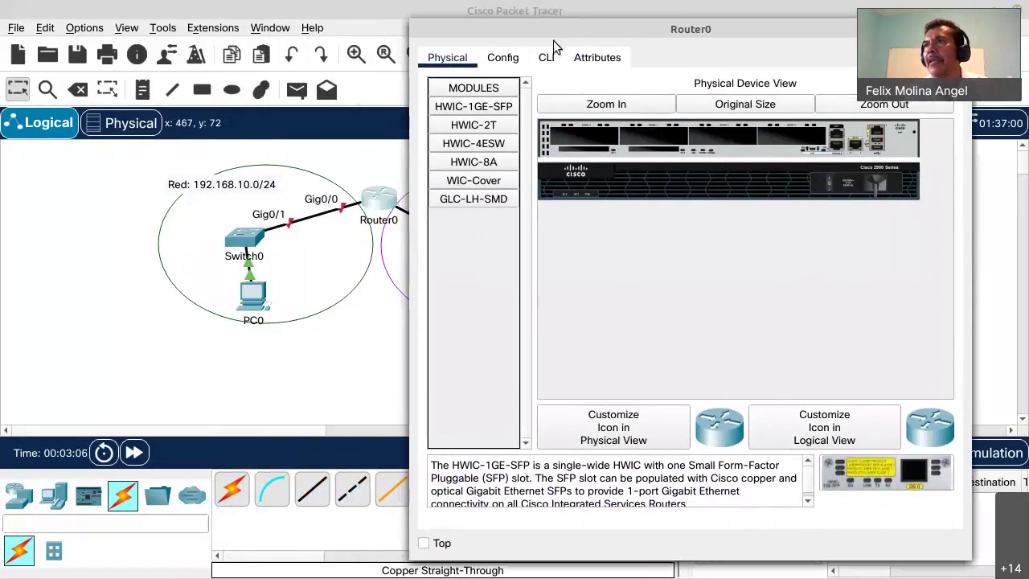
left_click(512, 57)
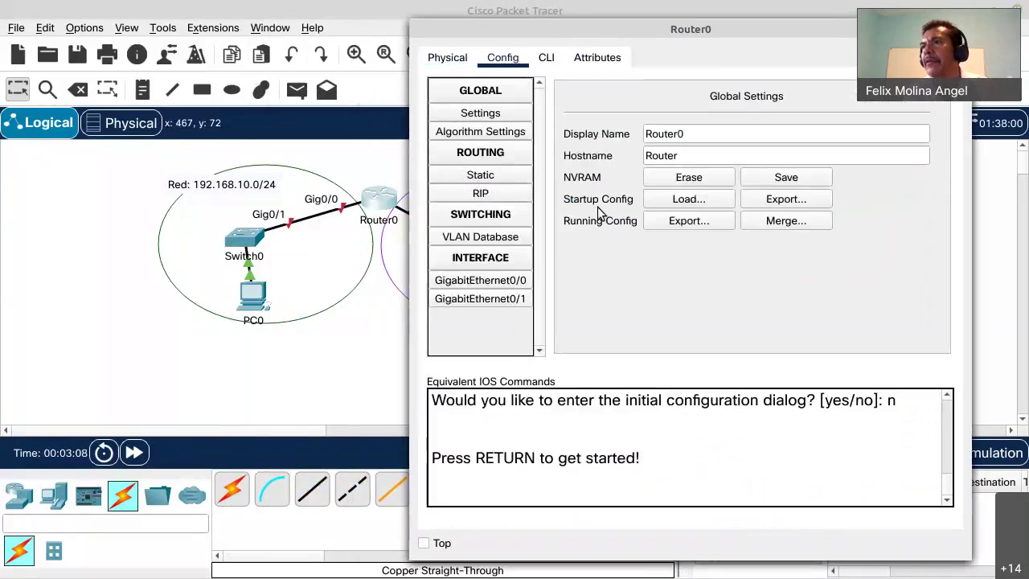
left_click(513, 281)
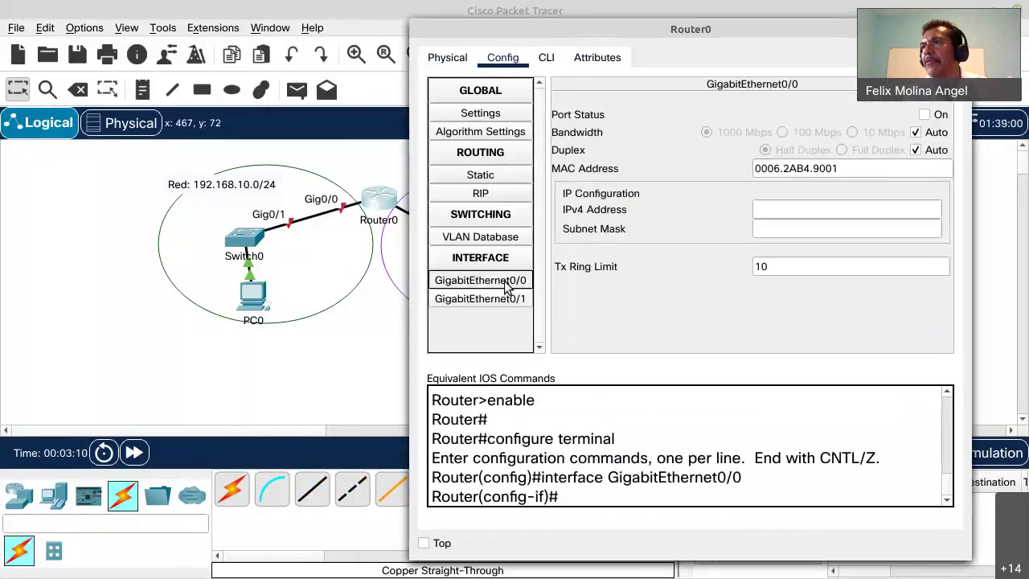
left_click(768, 208)
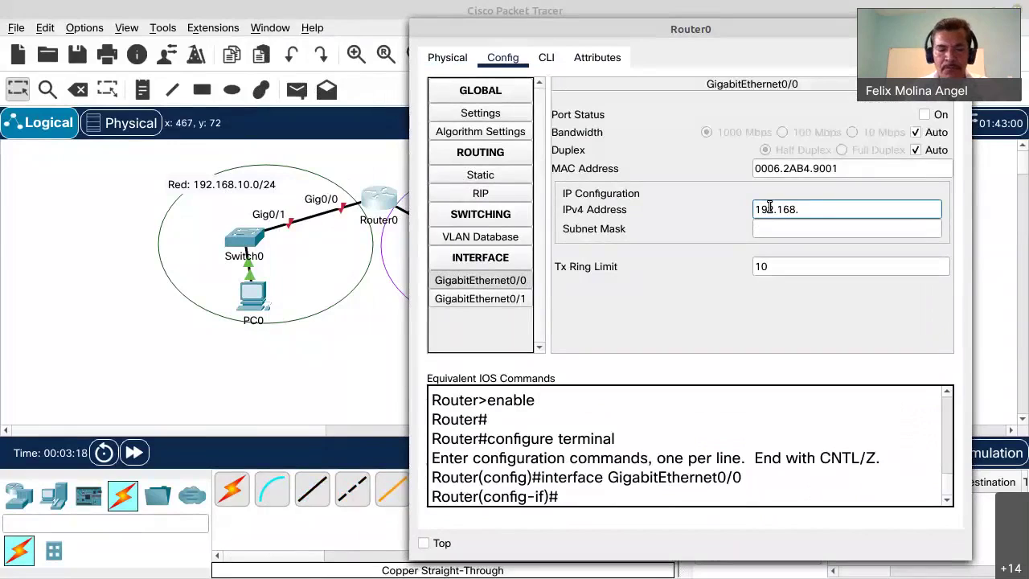
key("Tab")
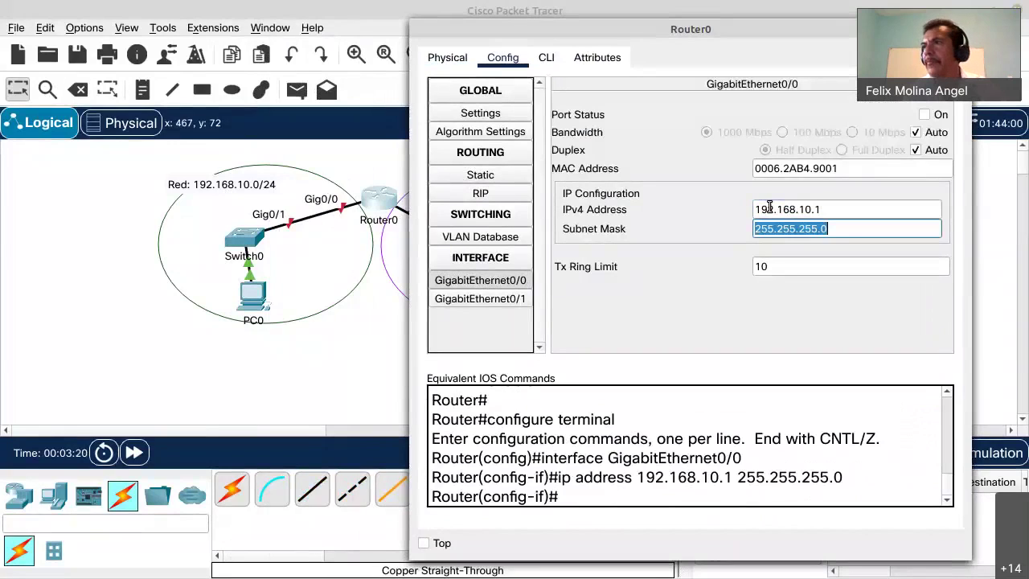
Turn on Router0's GigabitEthernet0/0 port and review the equivalent IOS commands.
left_click(924, 115)
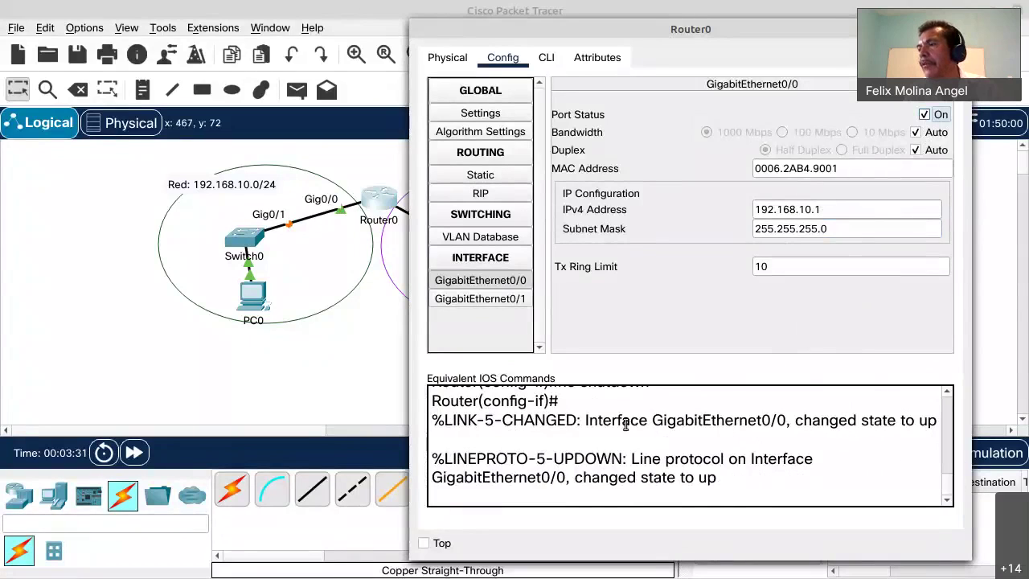
left_click(946, 392)
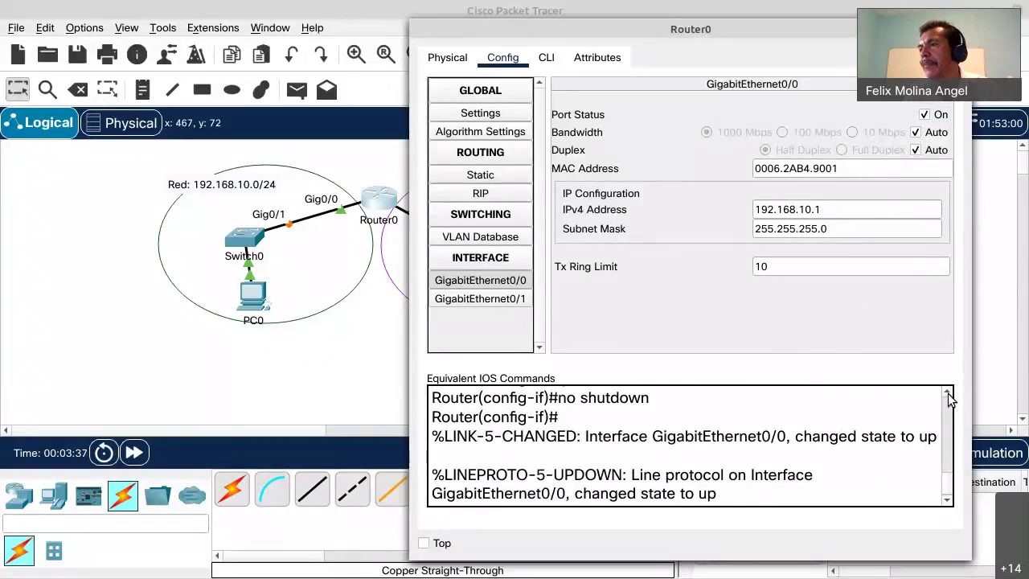
left_click(946, 395)
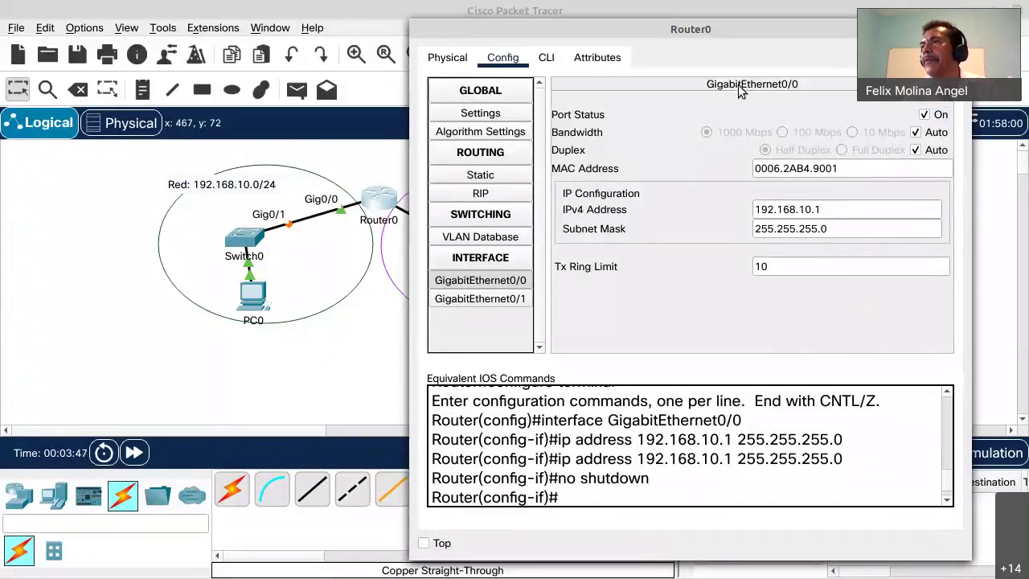
Assign Router0's GigabitEthernet0/1 interface the IPv4 address 192.168.20.1 with subnet mask 255.255.255.0.
left_click(483, 306)
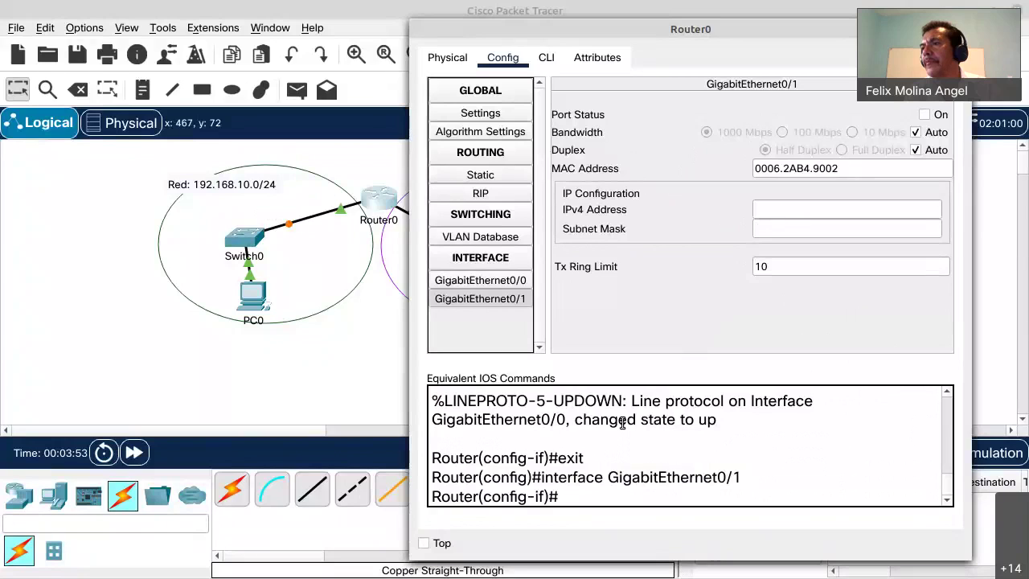
left_click_drag(544, 479, 737, 476)
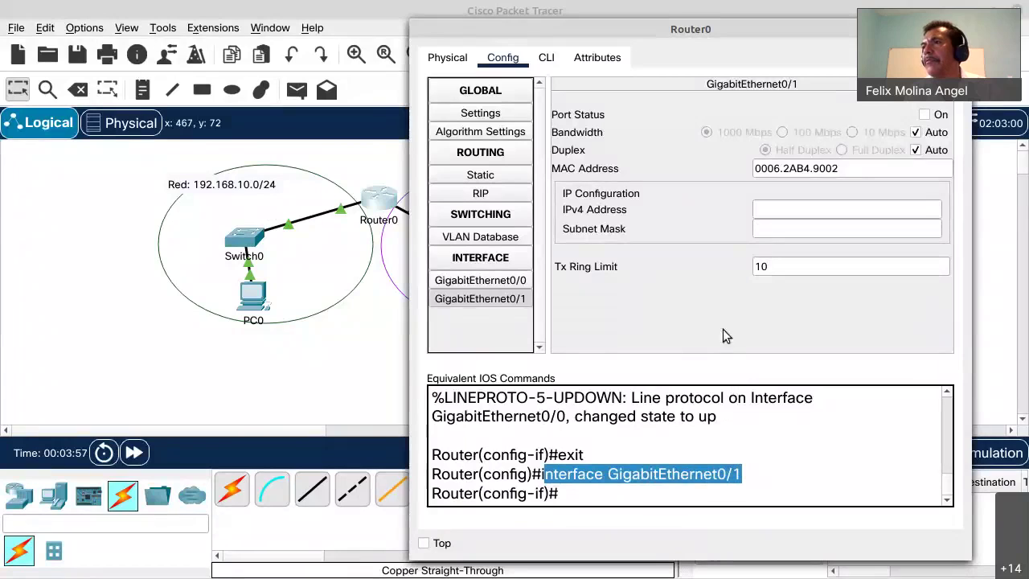
left_click(763, 210)
type("192.1")
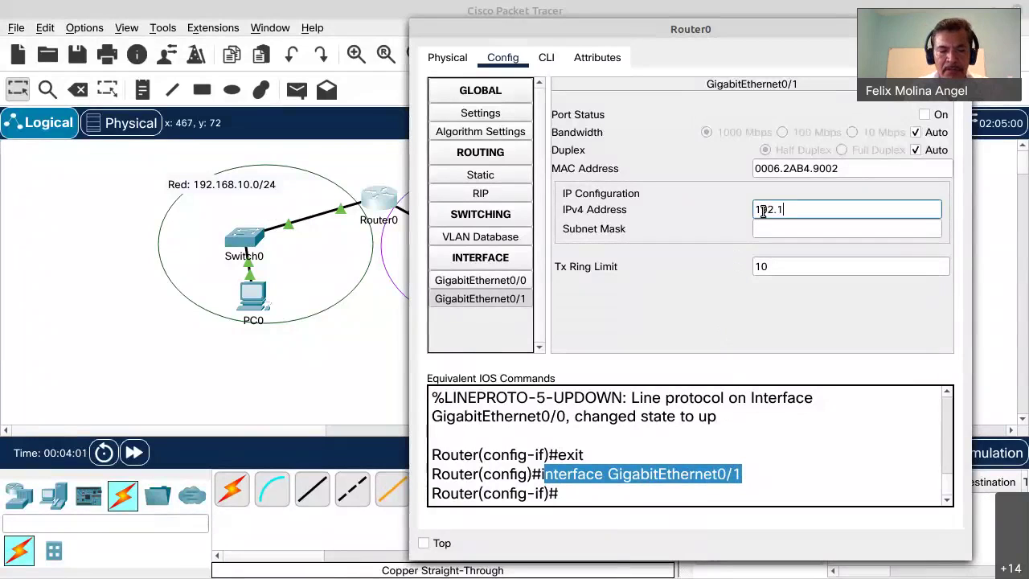
type("68.20.1")
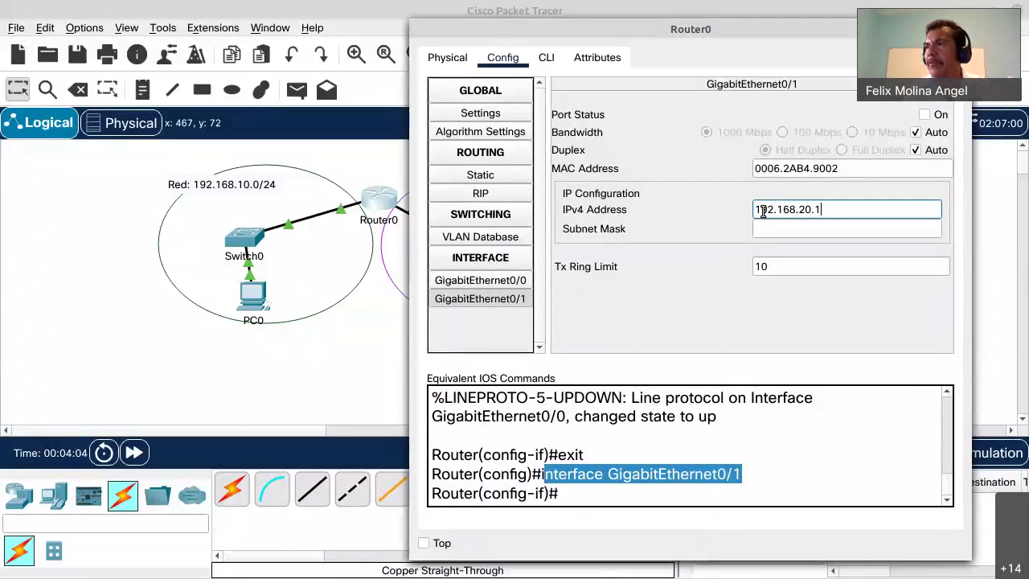
key("Tab")
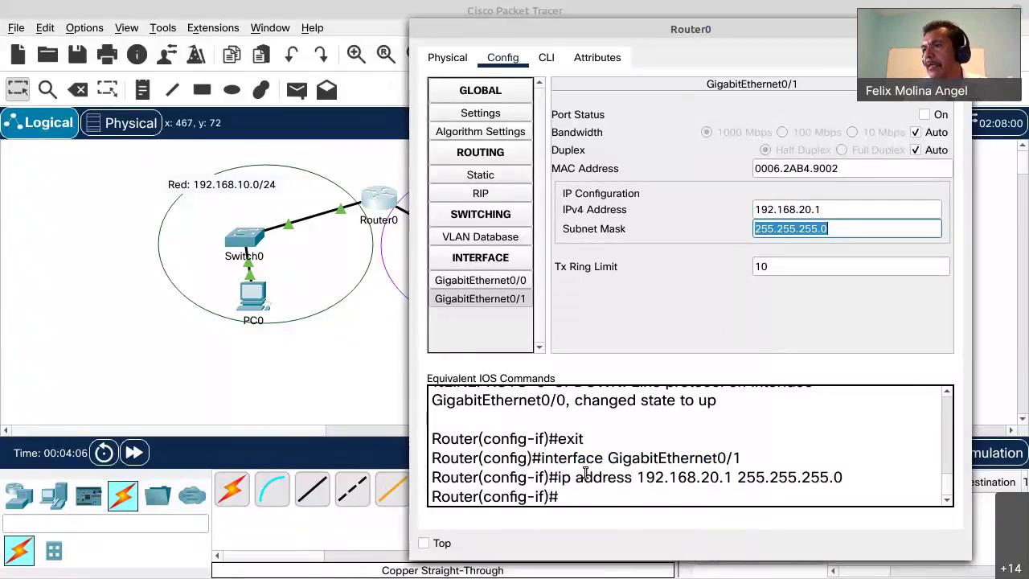
left_click(557, 477)
left_click(625, 490)
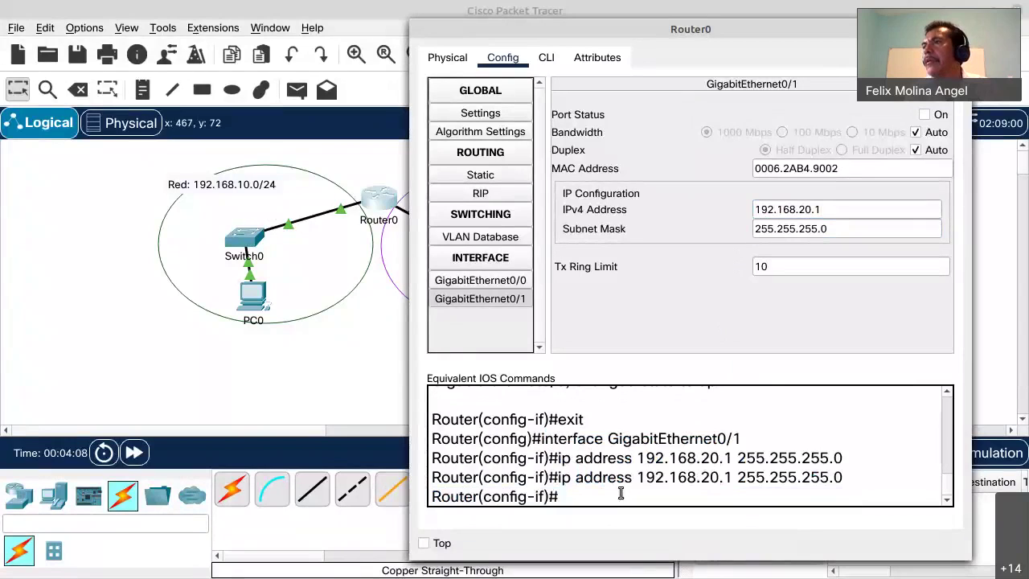
Turn on Router0's GigabitEthernet0/1 port and close the router's configuration window.
left_click(924, 114)
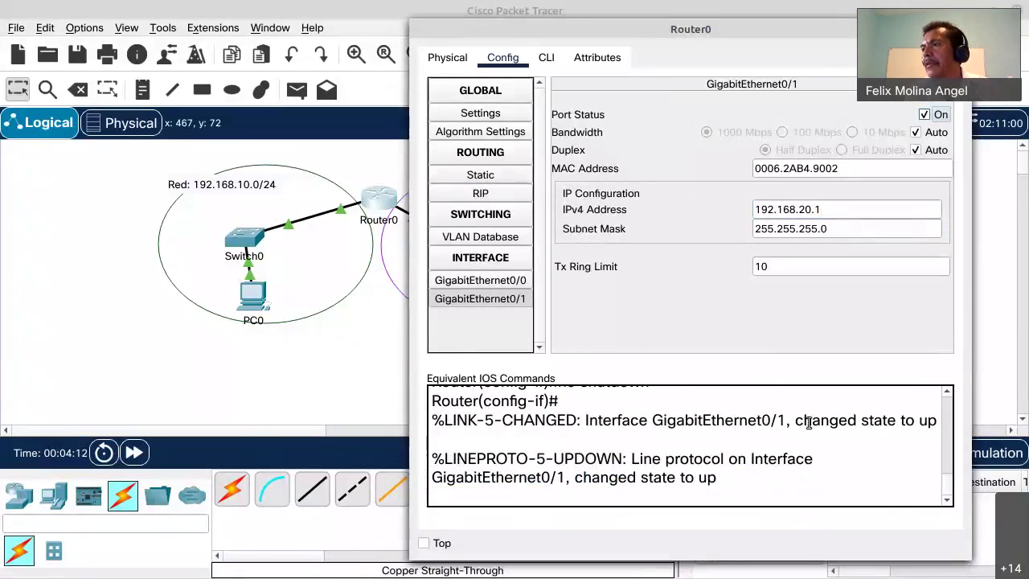
left_click(948, 393)
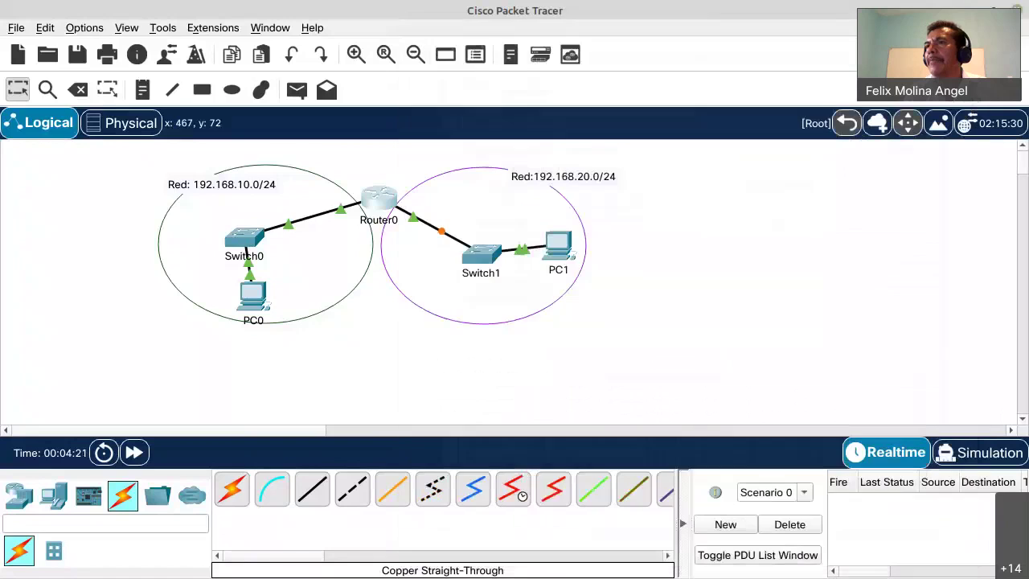
left_click(961, 29)
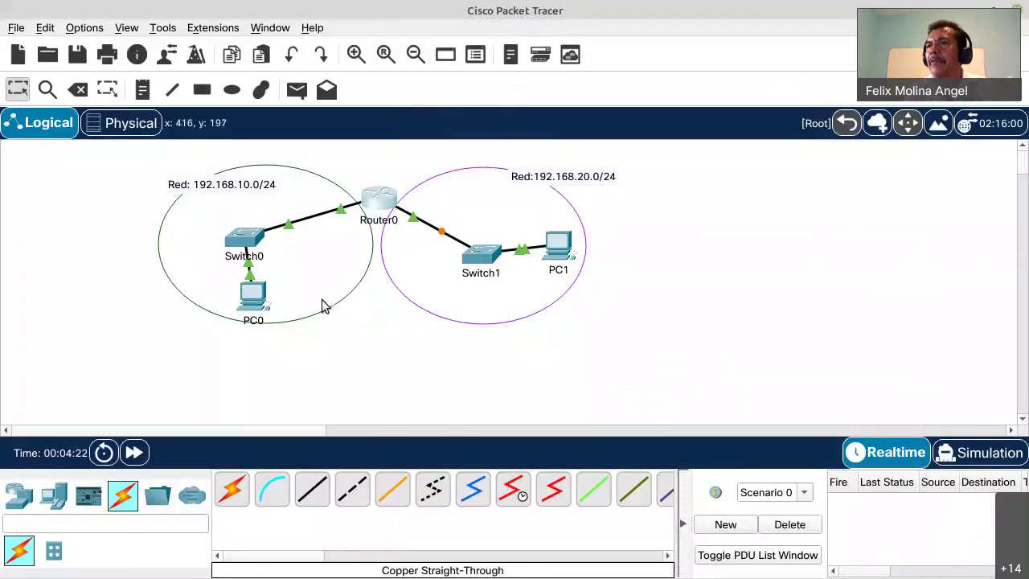
Assign PC0 the static IPv4 address 192.168.10.10 with subnet mask 255.255.255.0.
left_click(246, 306)
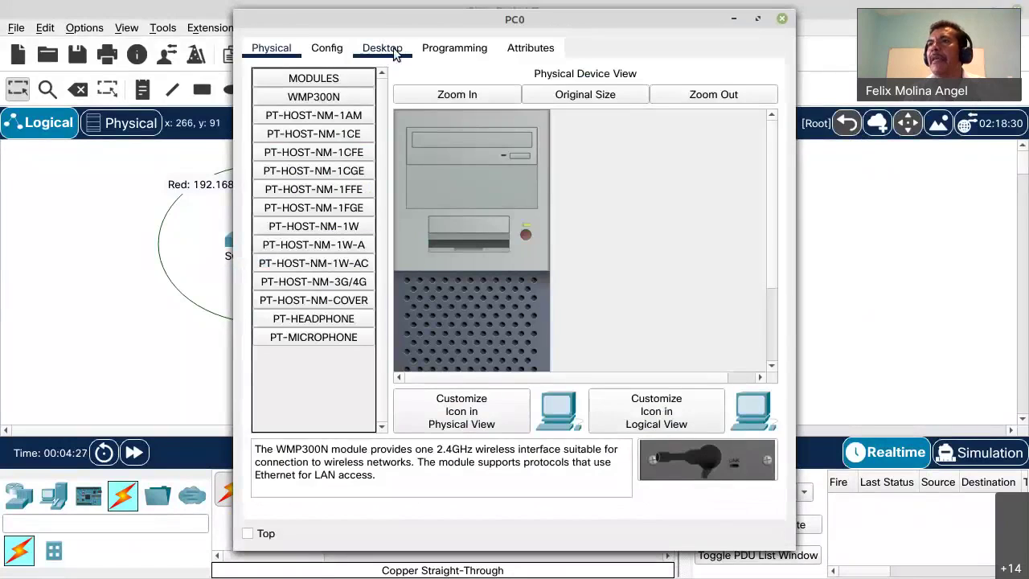
left_click(392, 48)
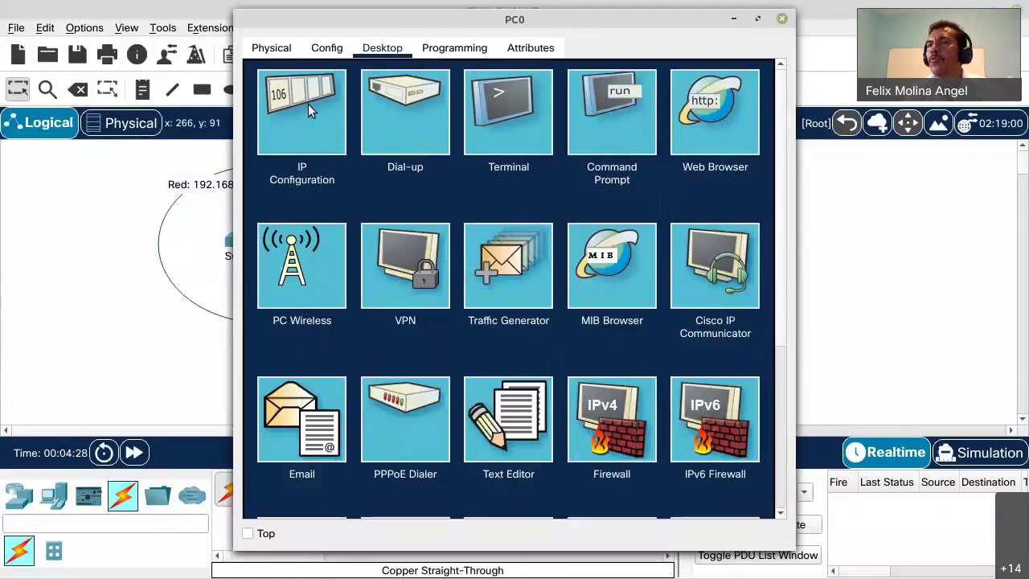
left_click(303, 113)
left_click(463, 173)
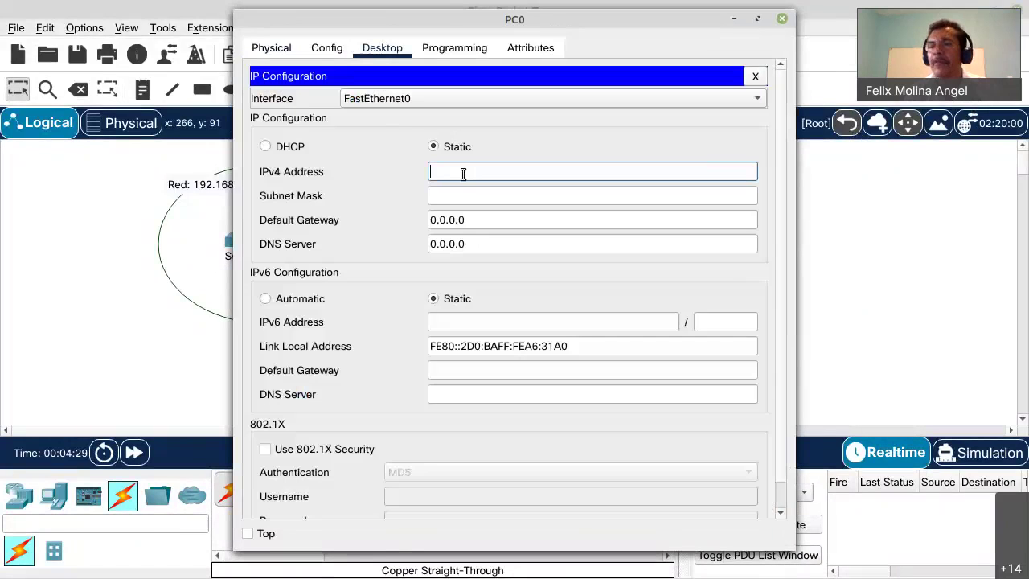
type("192")
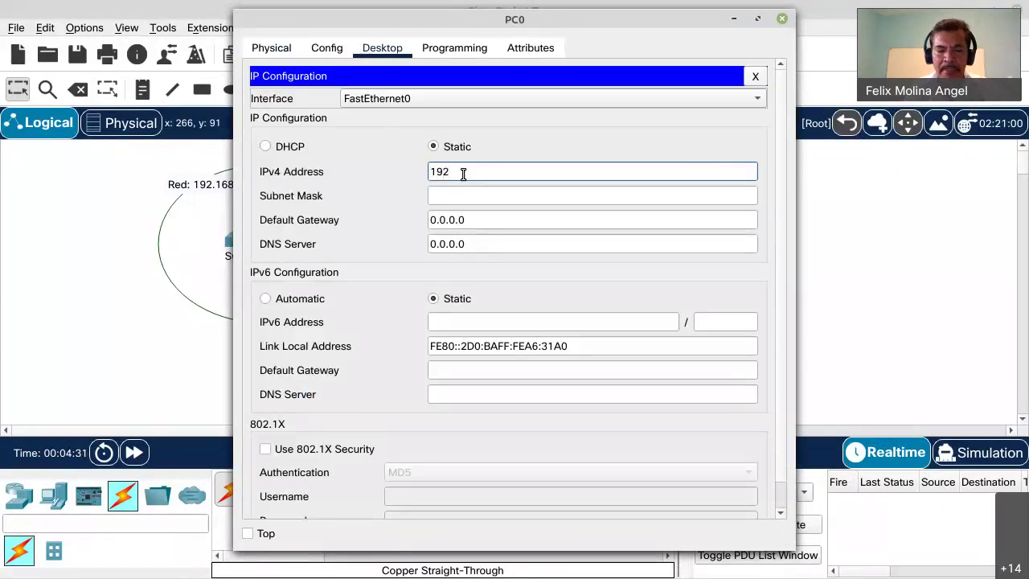
type(".168.10.10")
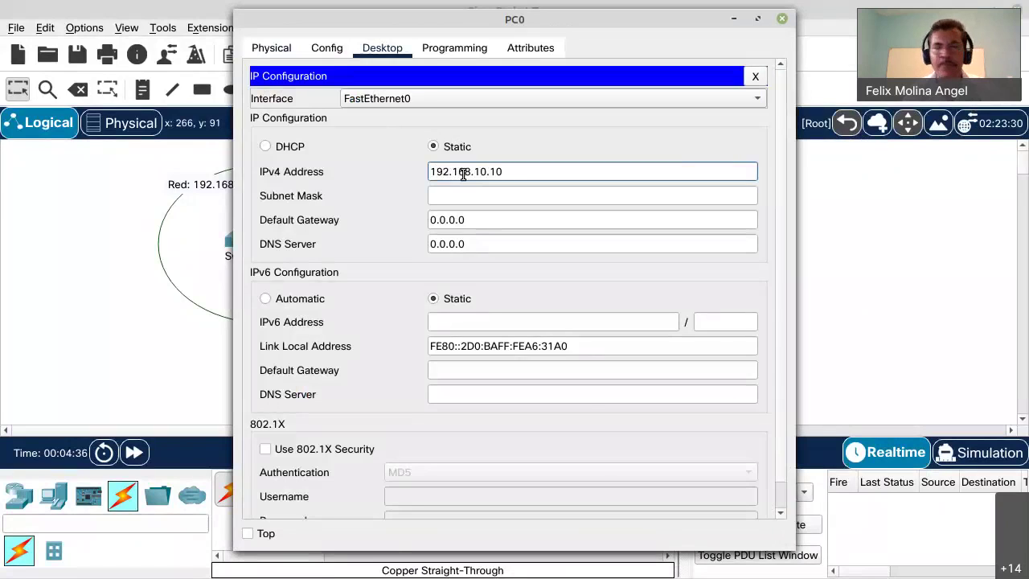
key("Tab")
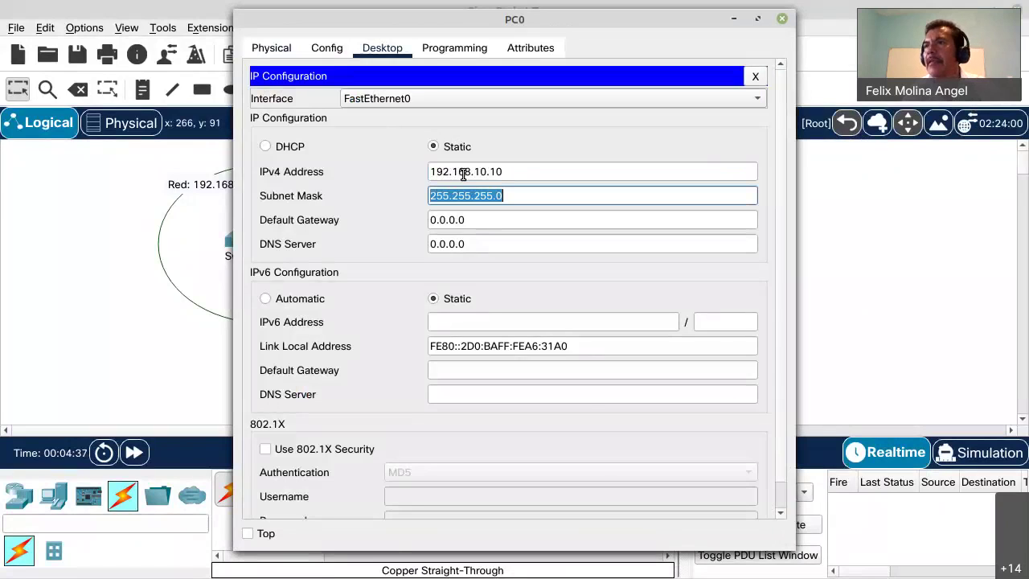
Set PC0's default gateway to 192.168.10.1 and close the PC's configuration window.
left_click(453, 226)
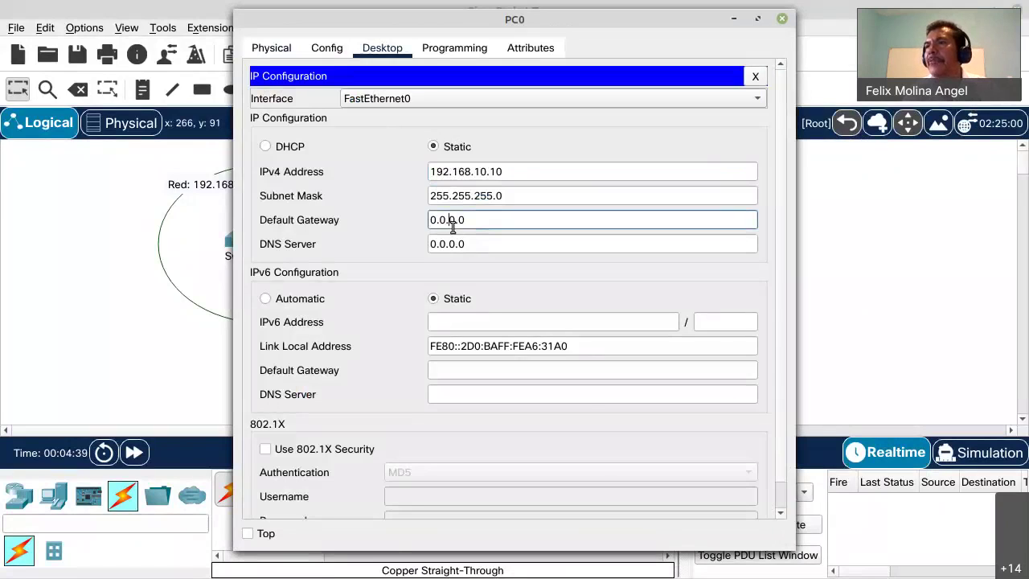
double_click(451, 221)
triple_click(450, 222)
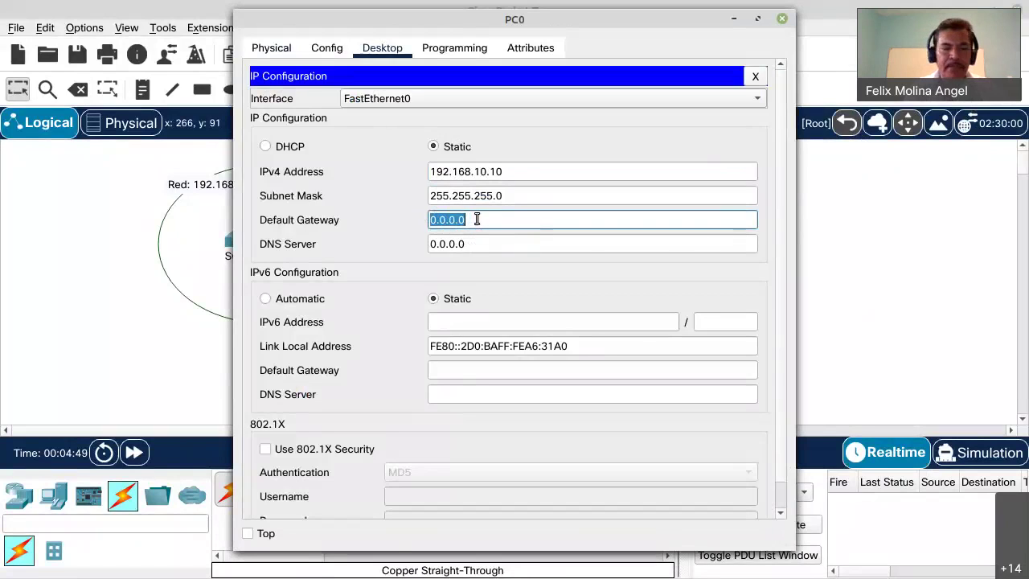
type("19")
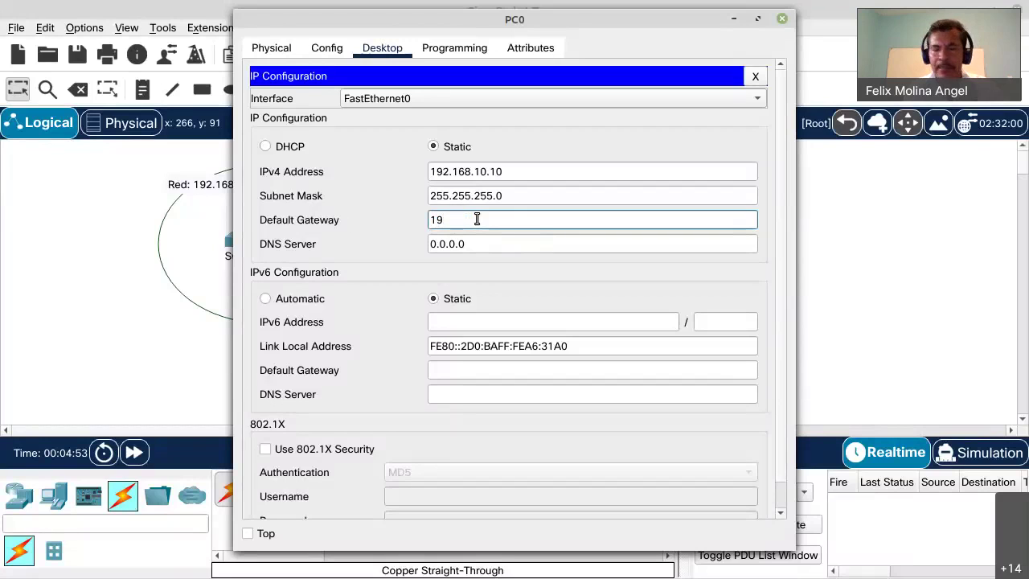
type("2.168.")
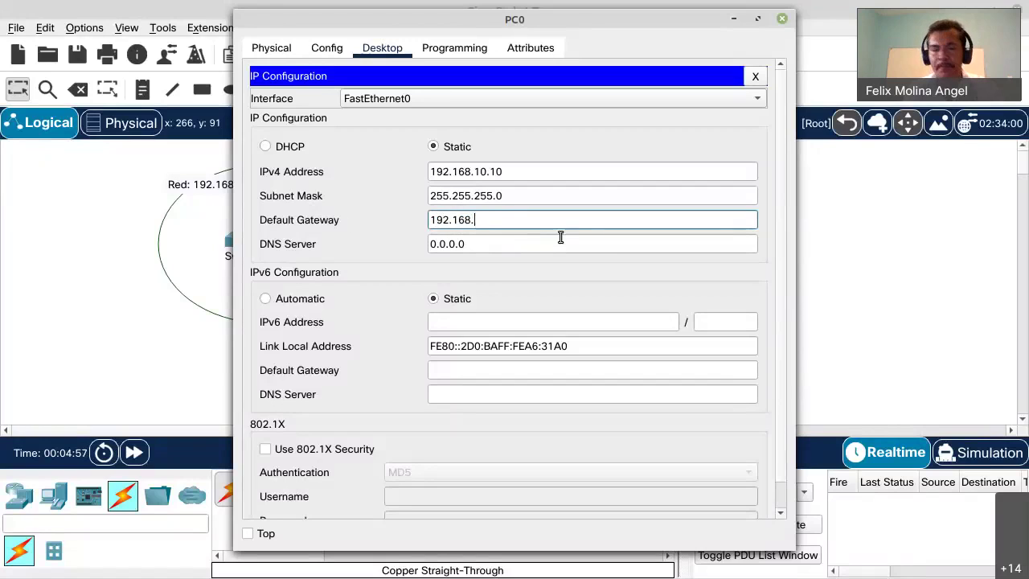
type("10")
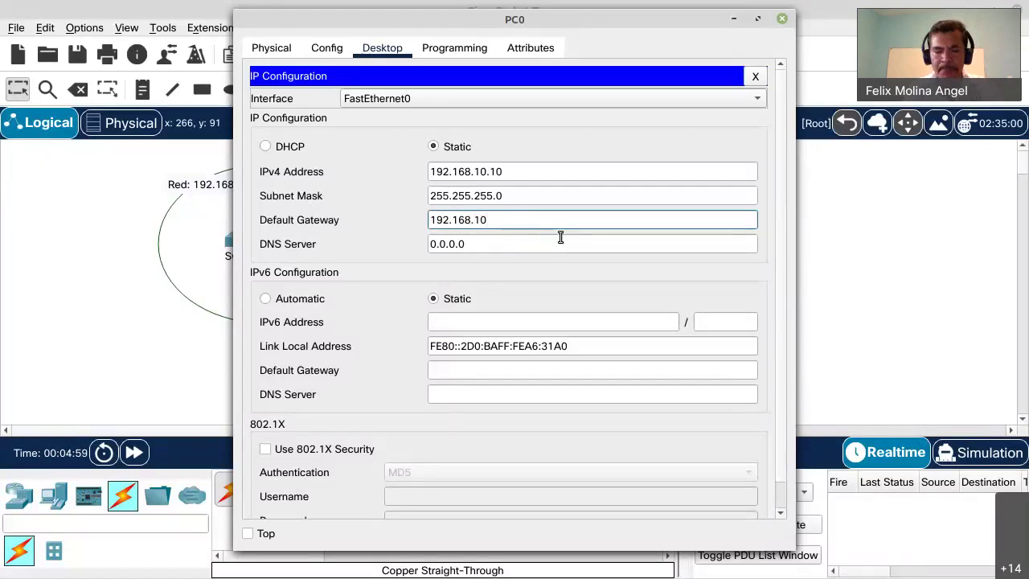
type(".1")
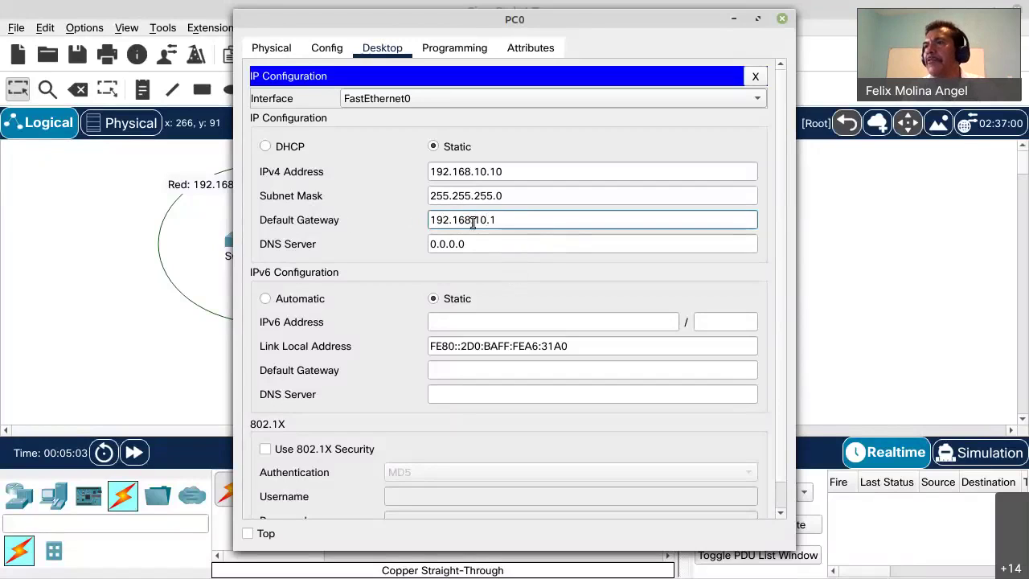
left_click(504, 278)
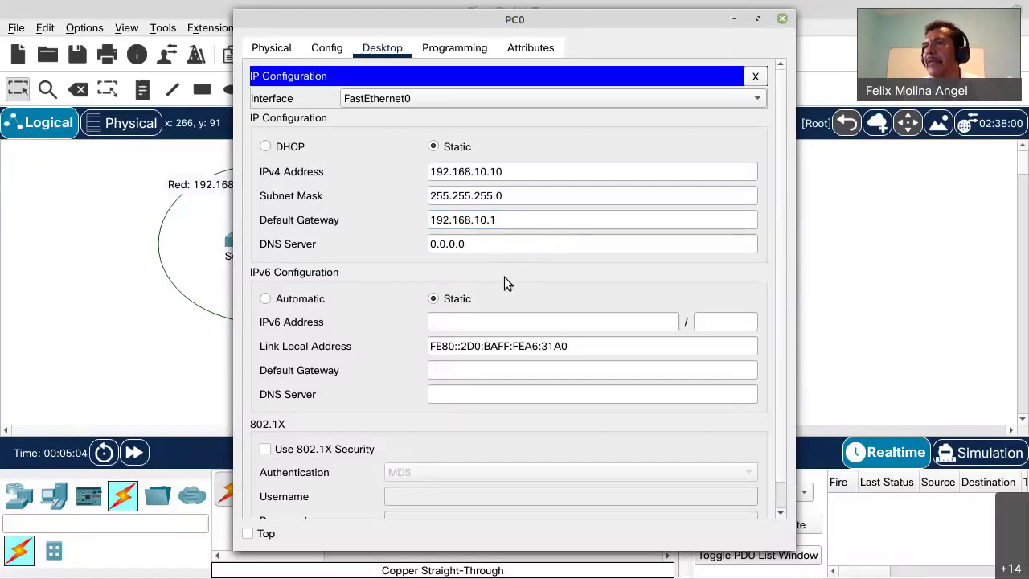
left_click(758, 75)
left_click(782, 19)
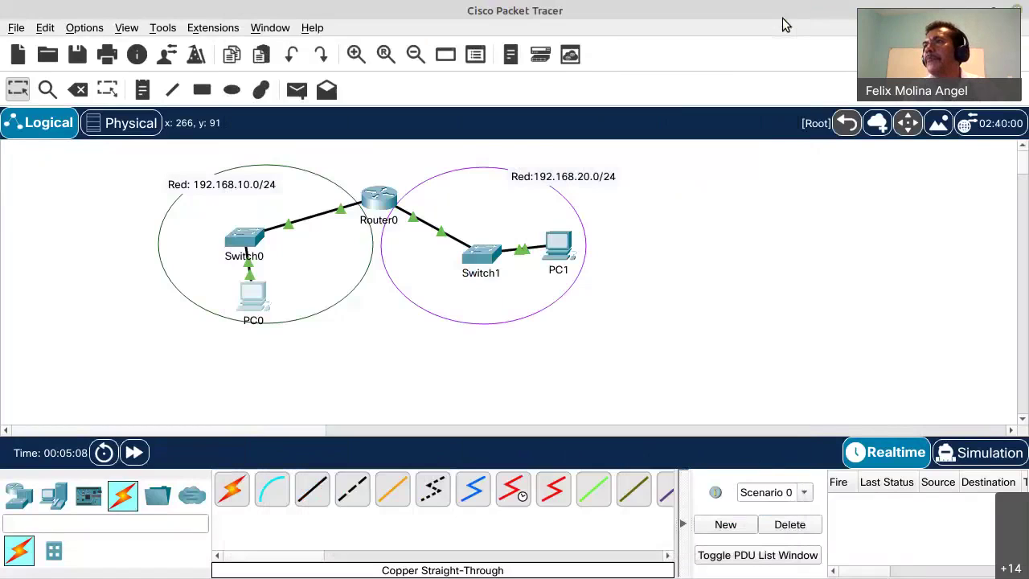
Assign PC1 the static IPv4 address 192.168.20.10 with subnet mask 255.255.255.0.
left_click(555, 250)
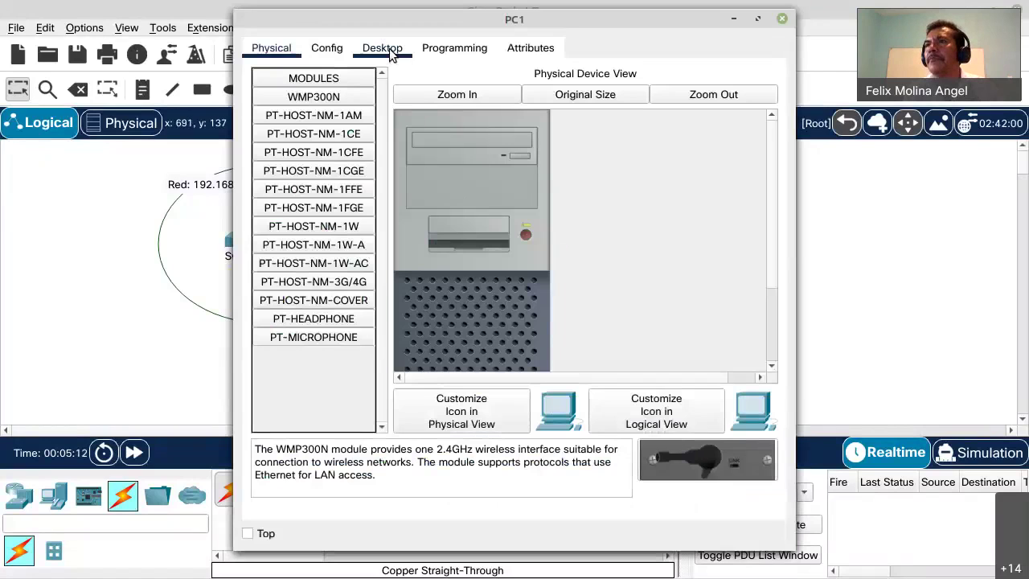
left_click(391, 50)
left_click(312, 120)
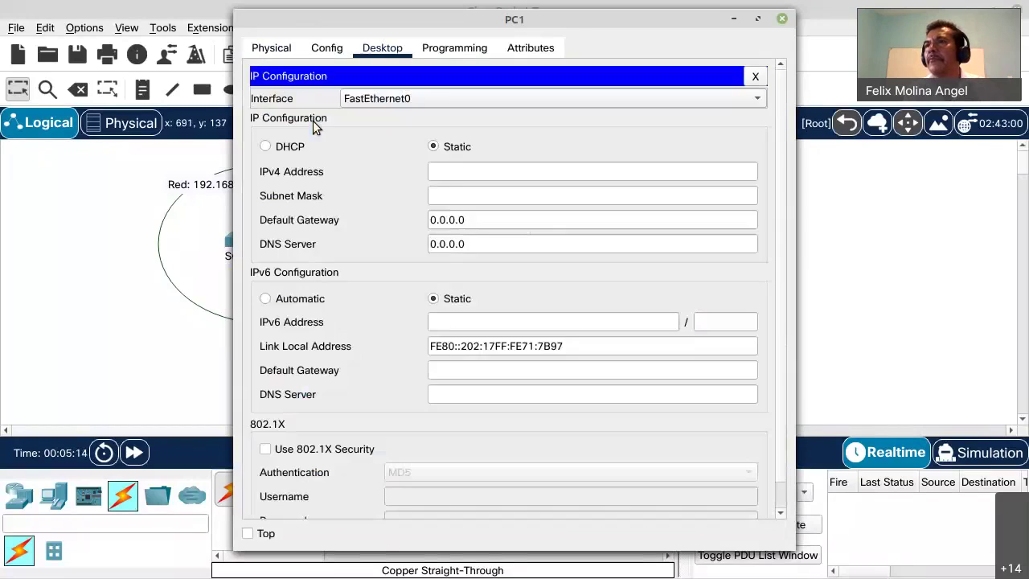
left_click(446, 173)
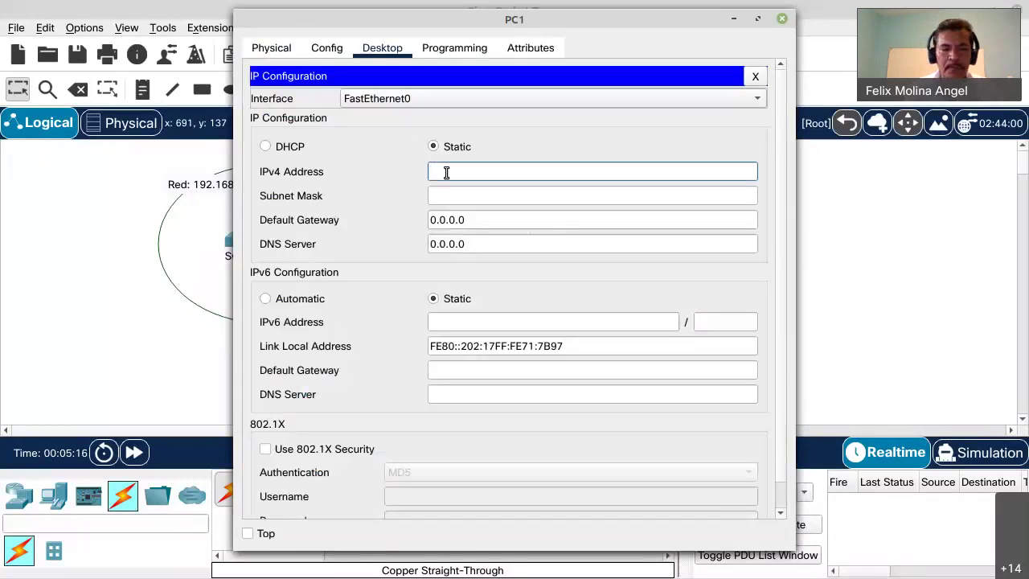
type("192.168.20.10")
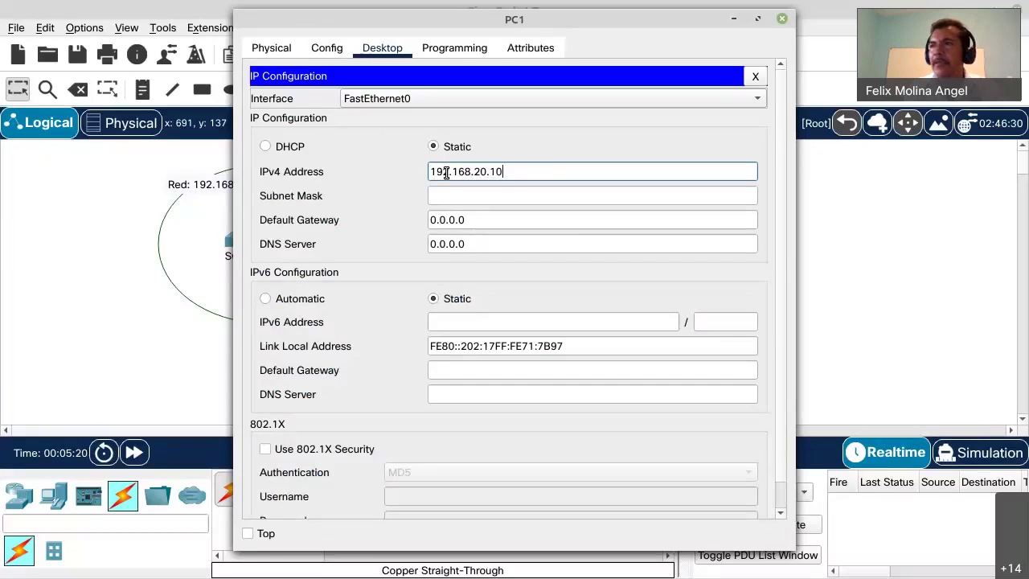
key("Tab")
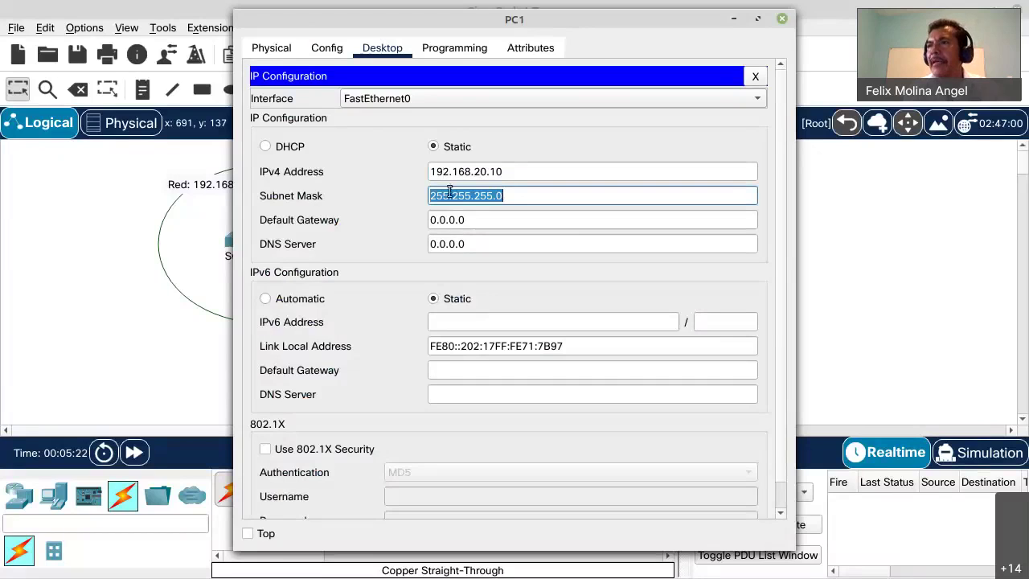
Set PC1's default gateway to 192.168.20.1 and close the PC's configuration window.
double_click(449, 225)
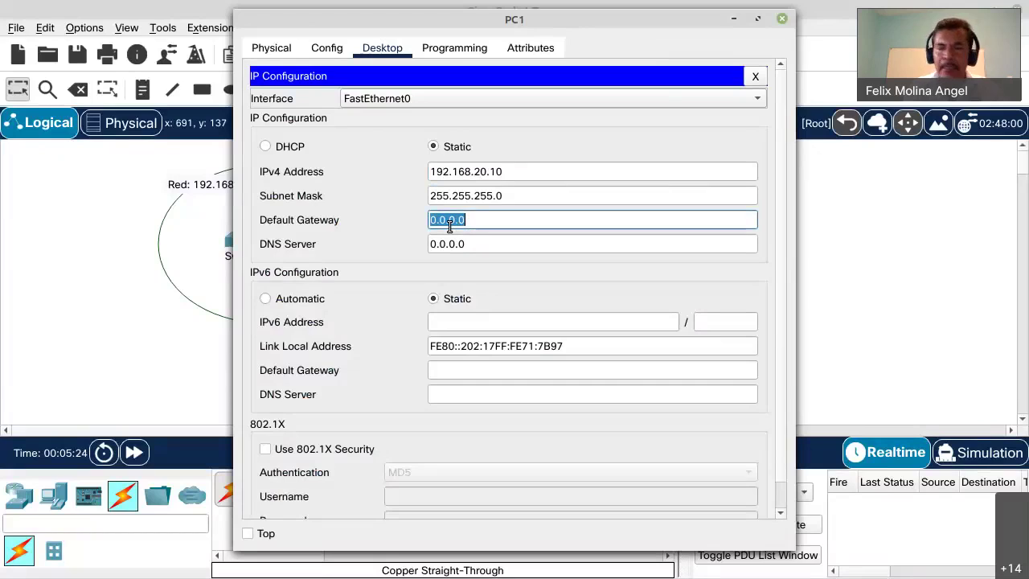
type("19")
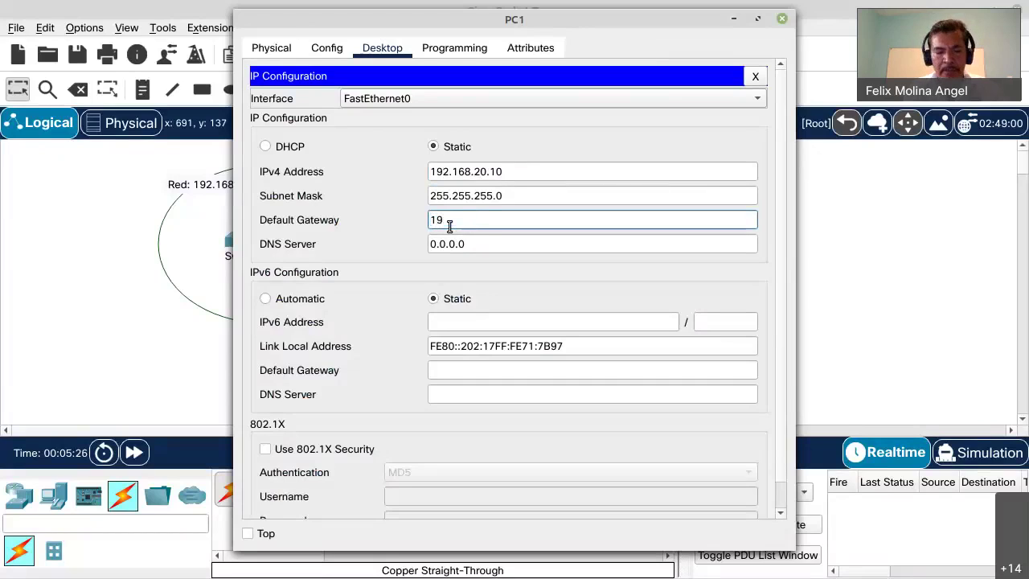
type("2.168.")
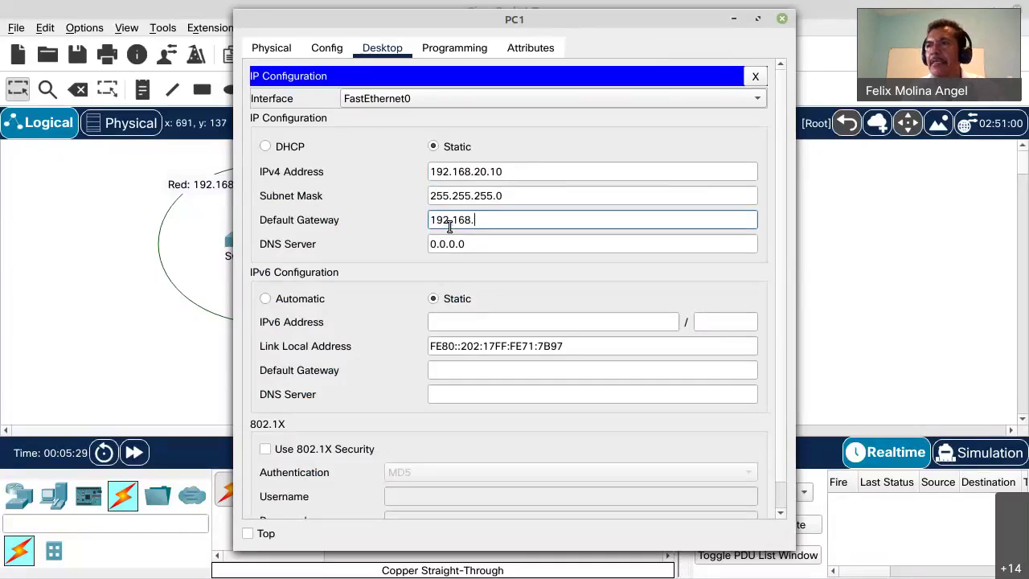
type("20.1")
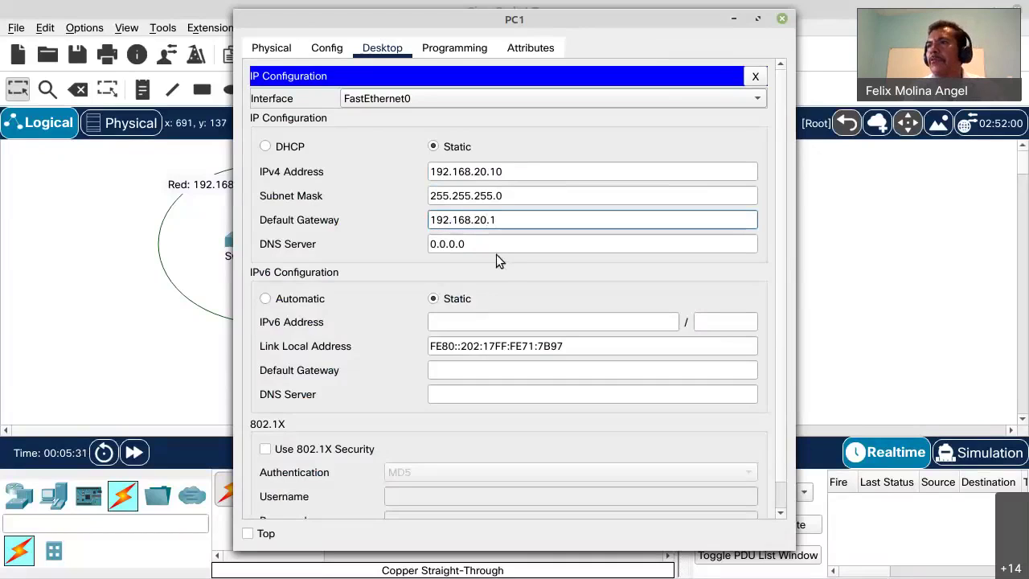
left_click(527, 244)
left_click(757, 79)
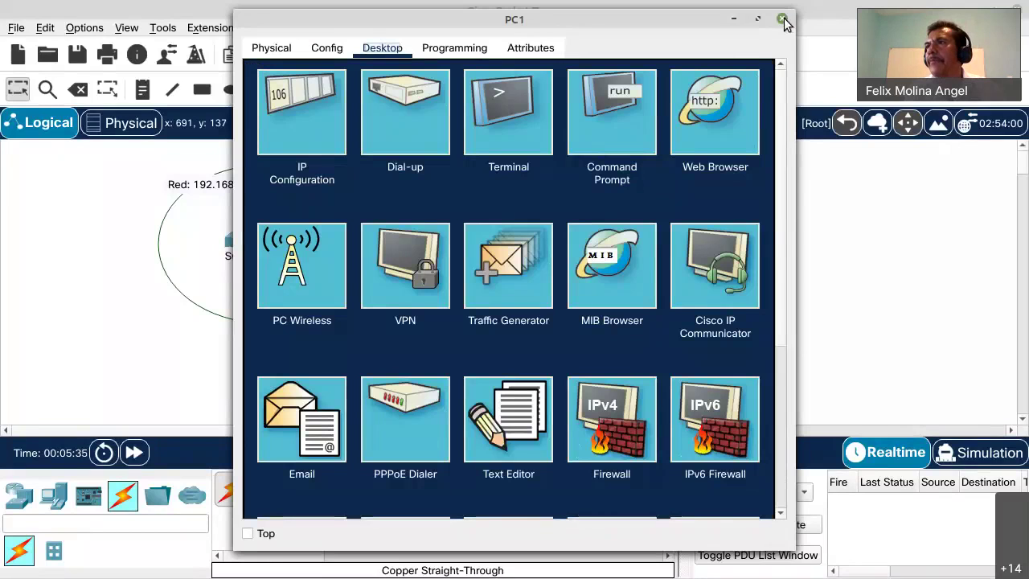
left_click(781, 17)
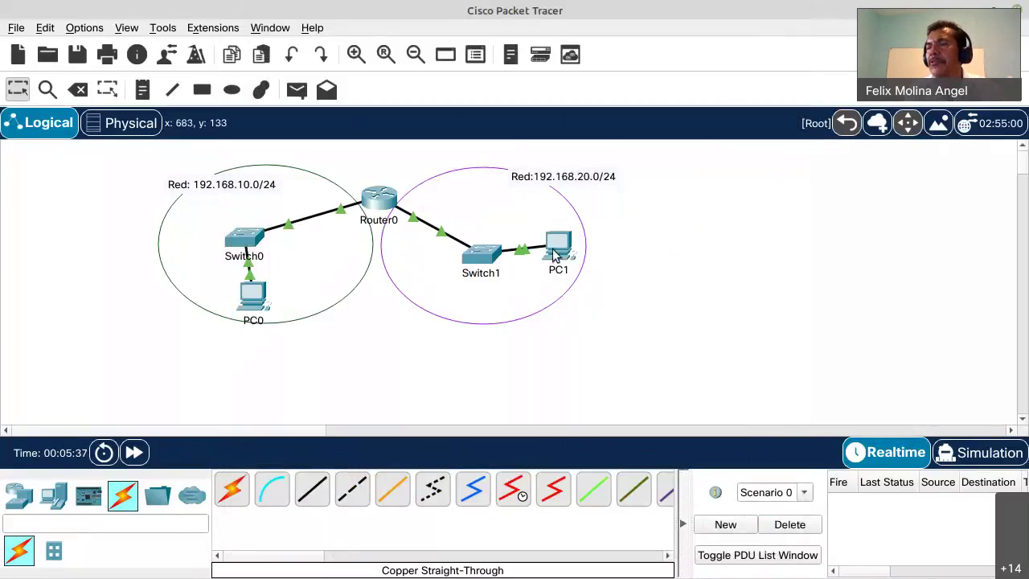
Rearrange the topology by moving Switch1 and Switch0 slightly up and PC1 down below Switch1, within their network ellipses.
left_click_drag(483, 254, 488, 227)
left_click_drag(560, 247, 544, 272)
mouse_move(499, 224)
left_mouse_down()
mouse_move(513, 234)
mouse_move(498, 232)
left_mouse_up()
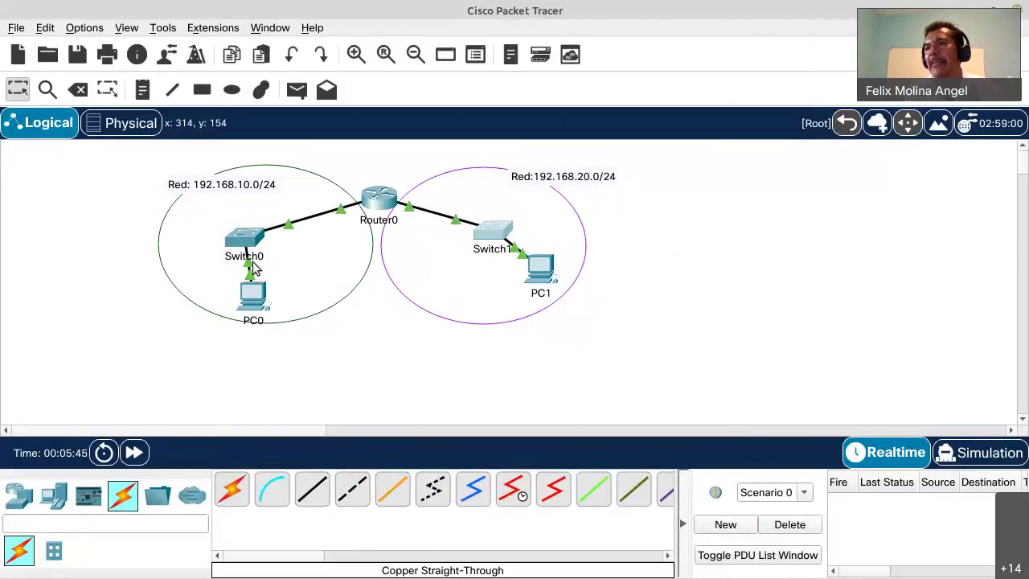
left_click_drag(241, 247, 242, 235)
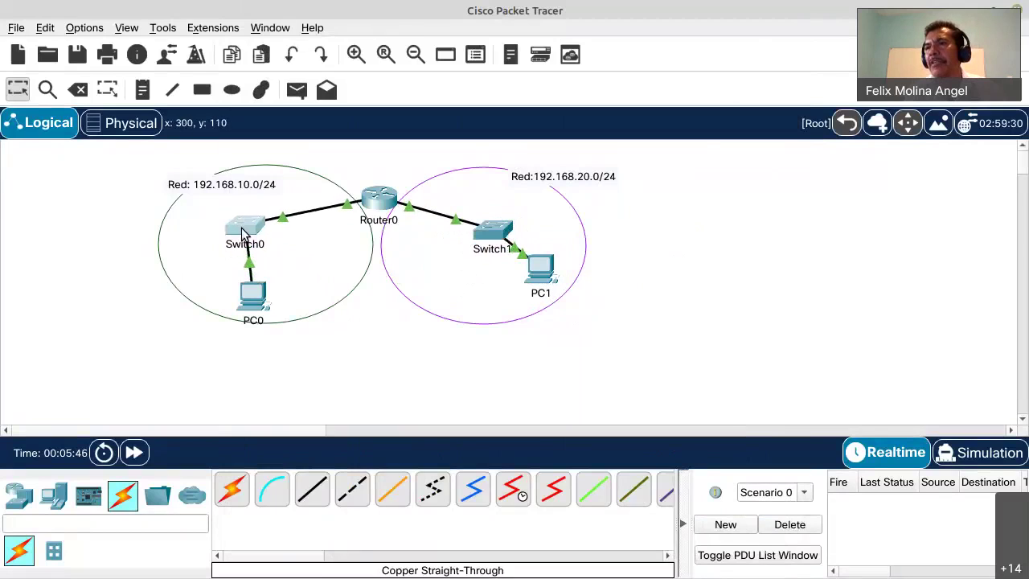
Test connectivity between the two networks by pinging 192.168.20.10 from PC0's command prompt, and close the PC's window.
left_click(263, 297)
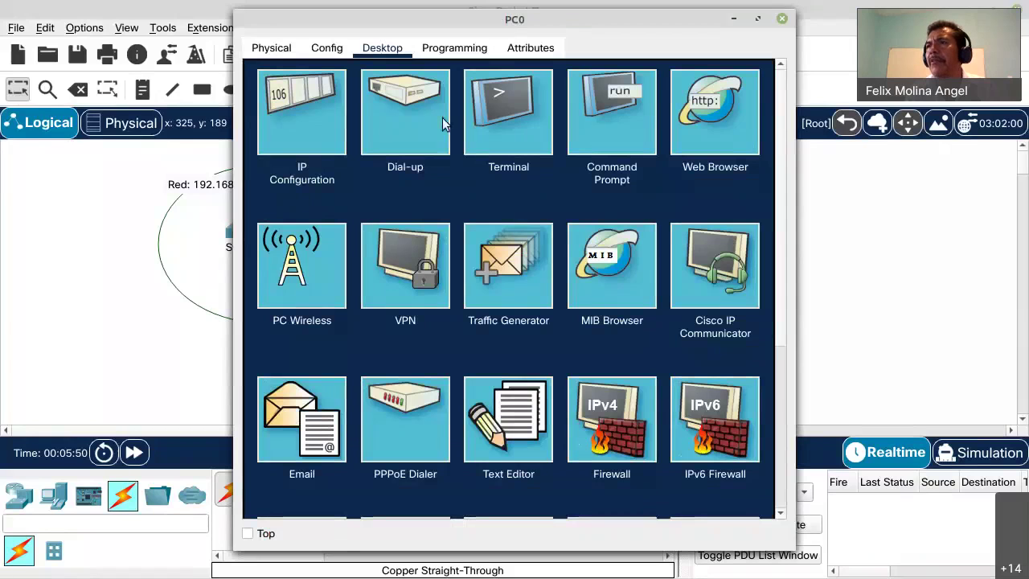
left_click(607, 131)
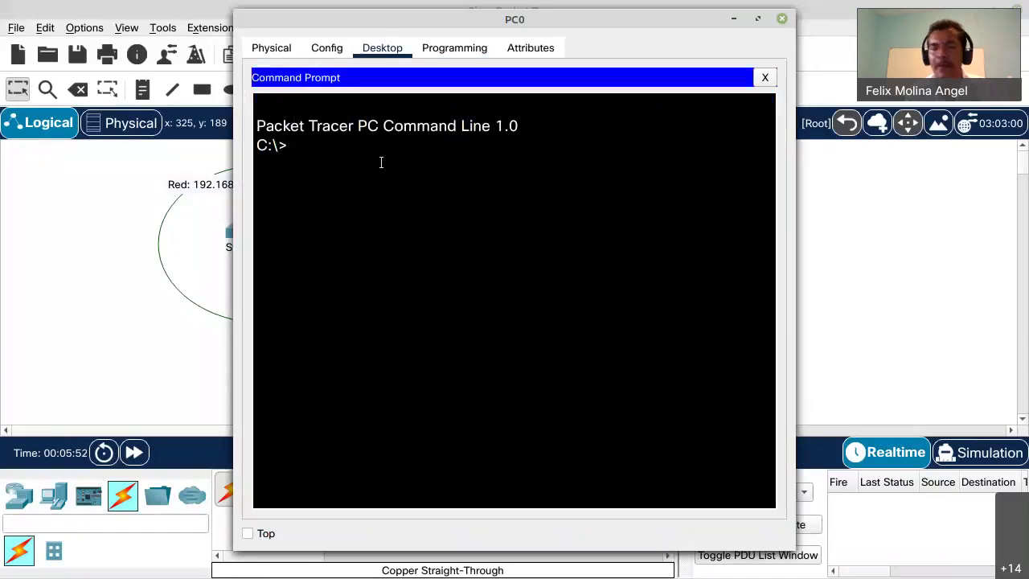
type("ping 192")
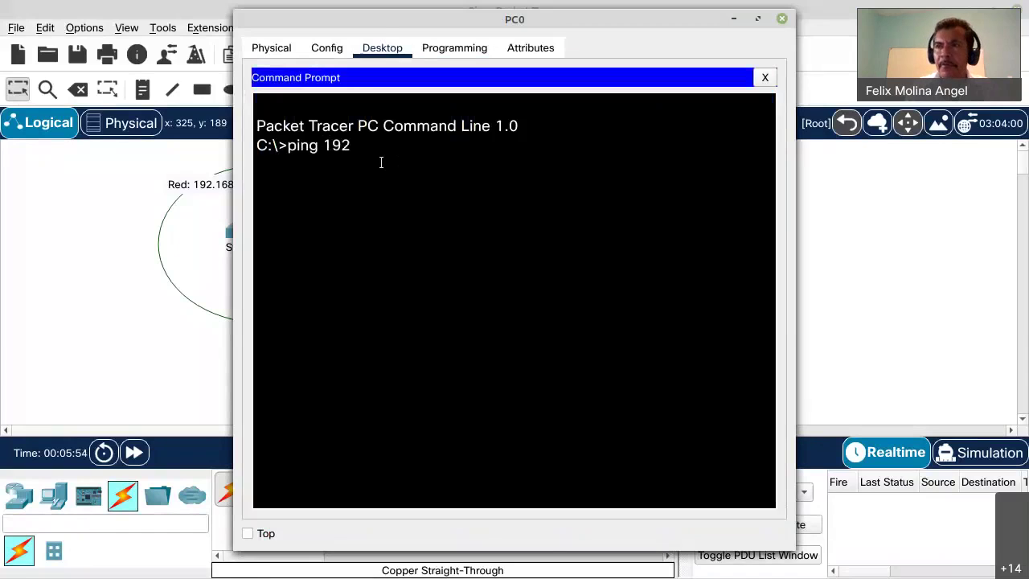
type(".168.20.10")
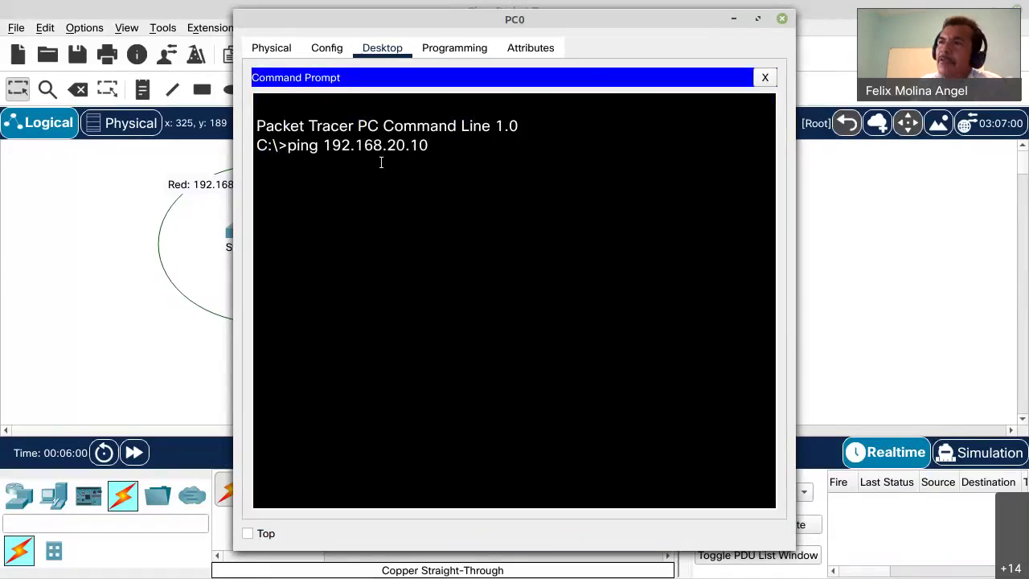
key("Return")
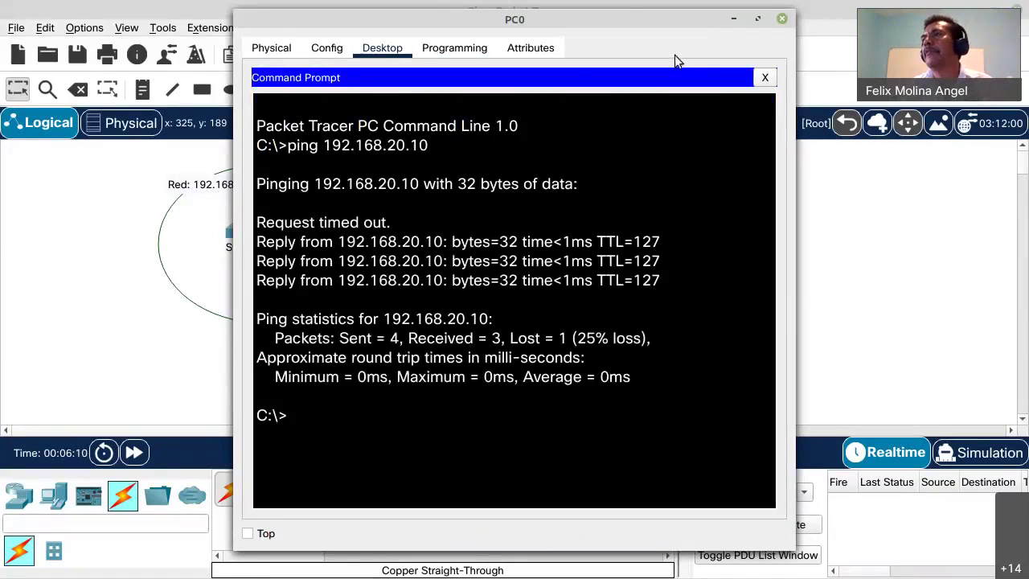
left_click(764, 77)
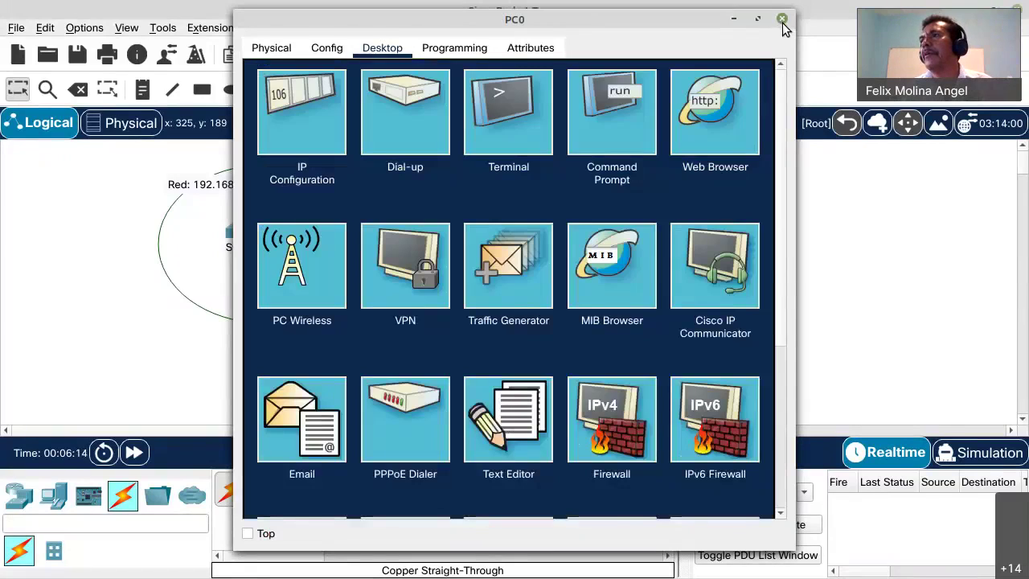
left_click(781, 19)
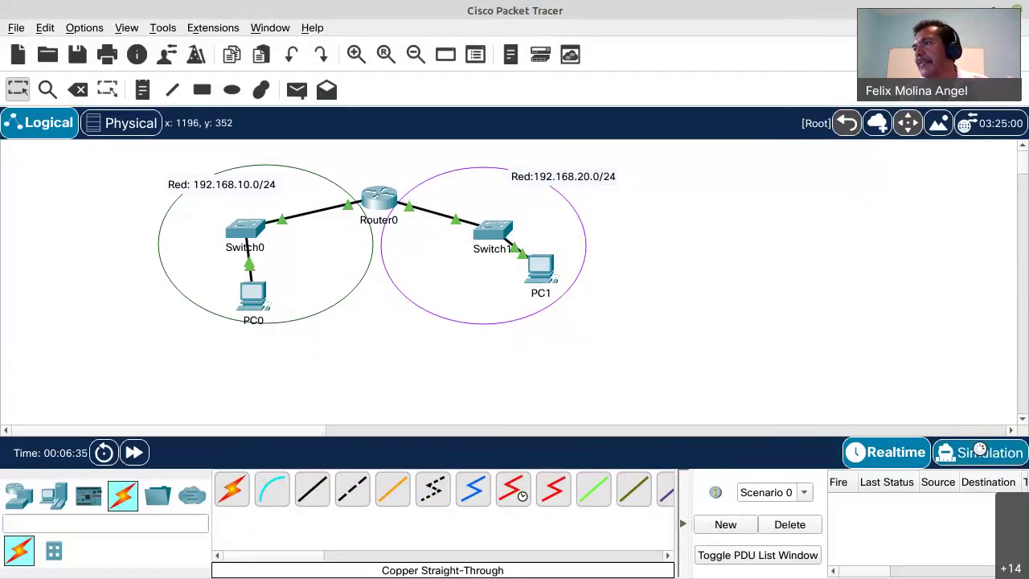
Switch to Simulation mode, float the Simulation Panel beside the topology, and limit the visible event filters to ICMP.
left_click(981, 454)
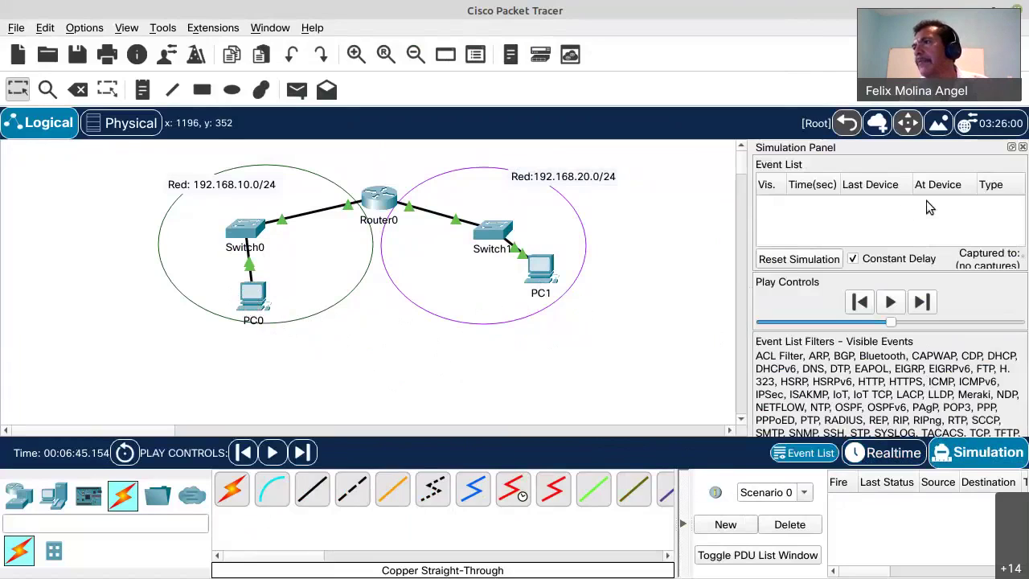
left_click_drag(880, 148, 802, 89)
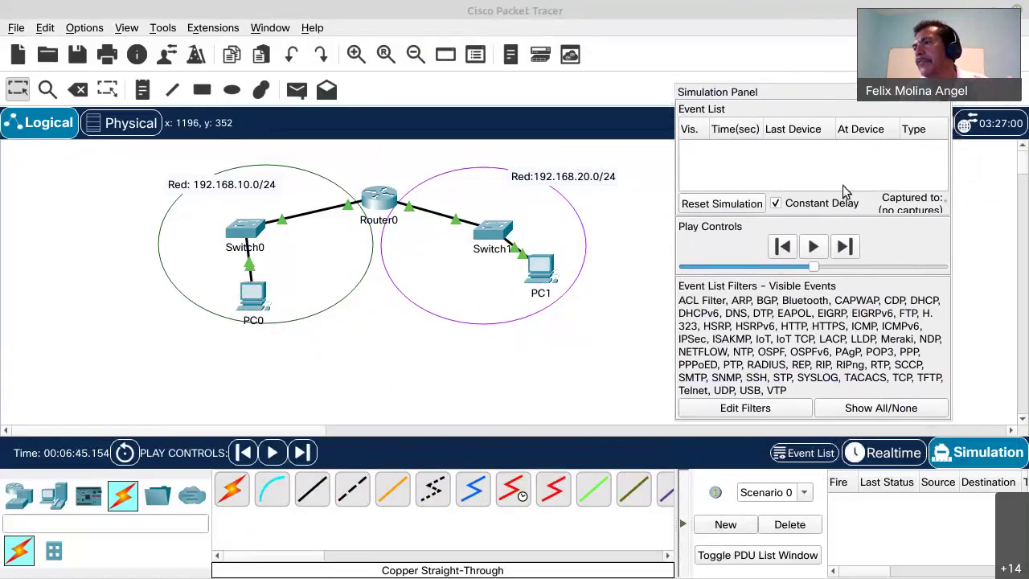
left_click(873, 408)
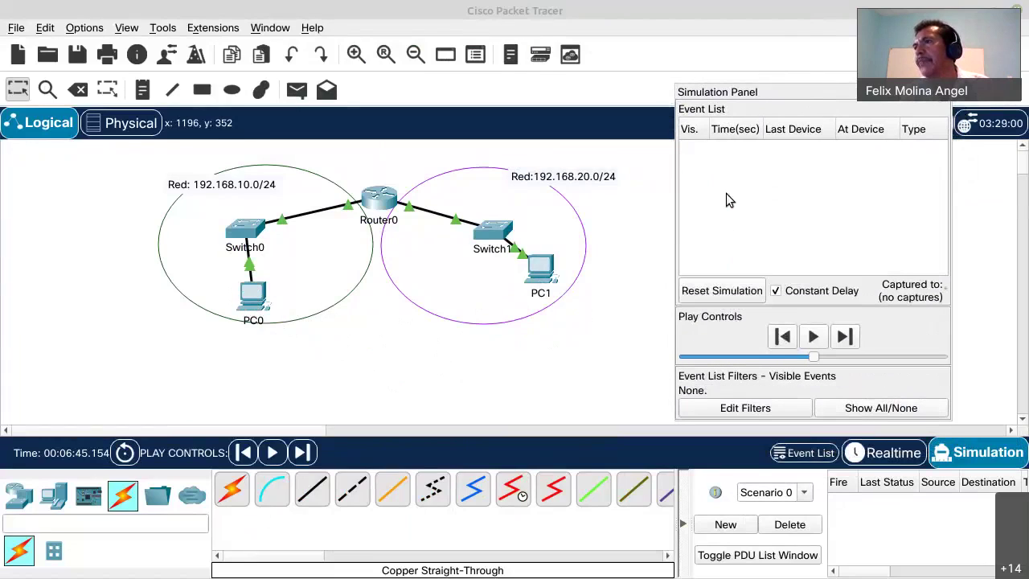
left_click(754, 412)
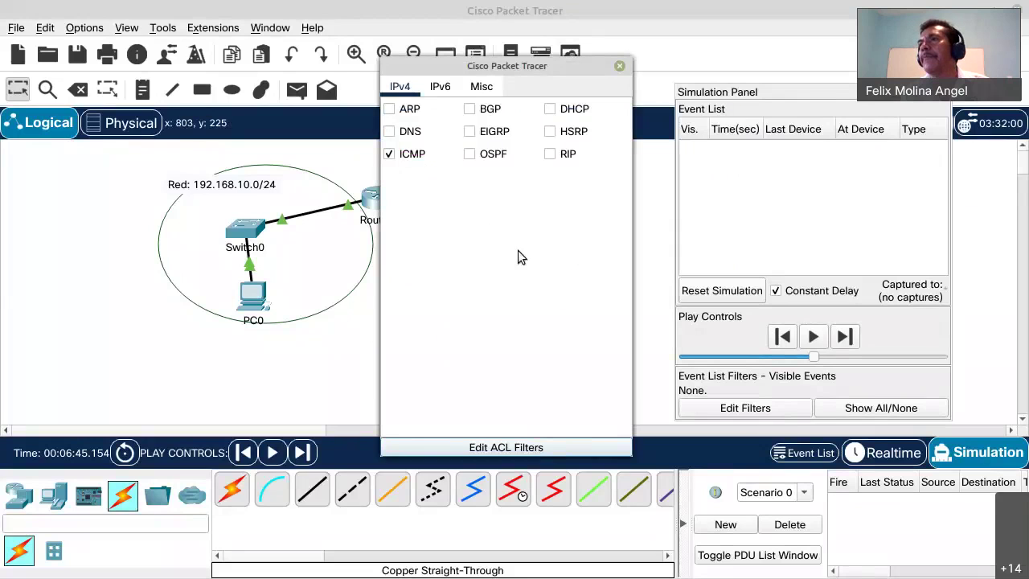
left_click(620, 69)
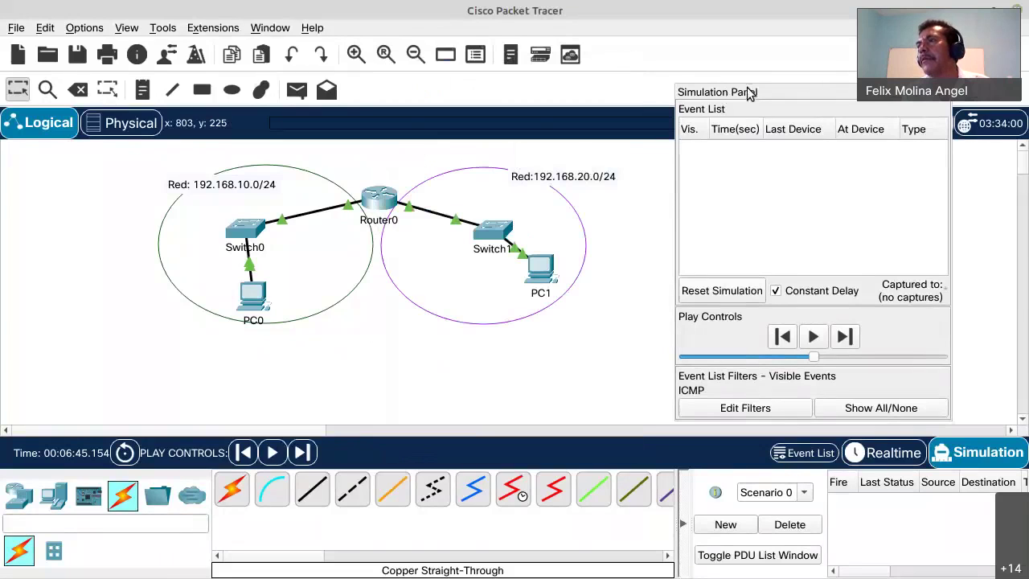
left_click_drag(747, 92, 796, 64)
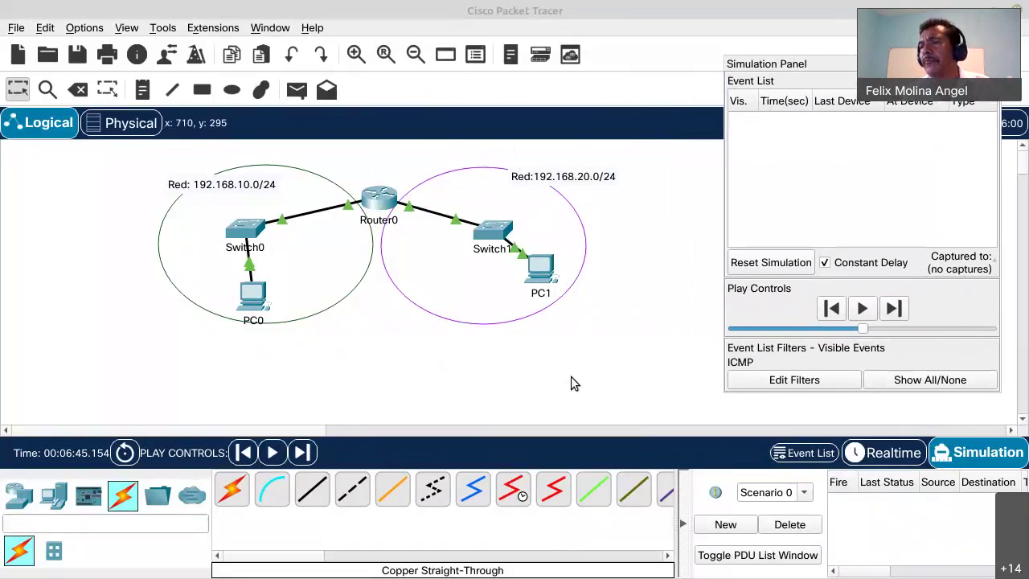
Add a simple PDU with PC0 as its source and PC1 as its destination.
left_click(297, 92)
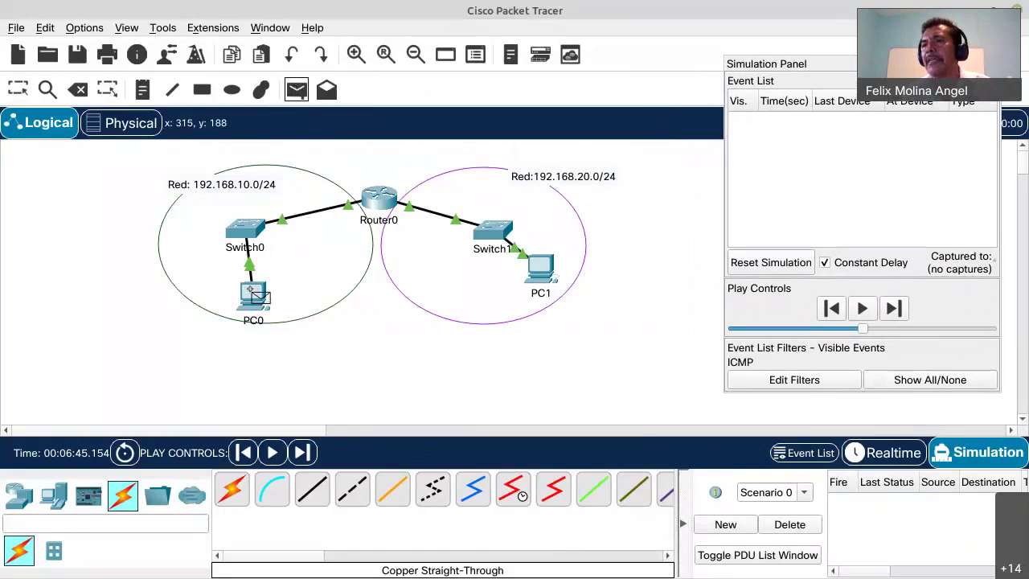
mouse_move(256, 296)
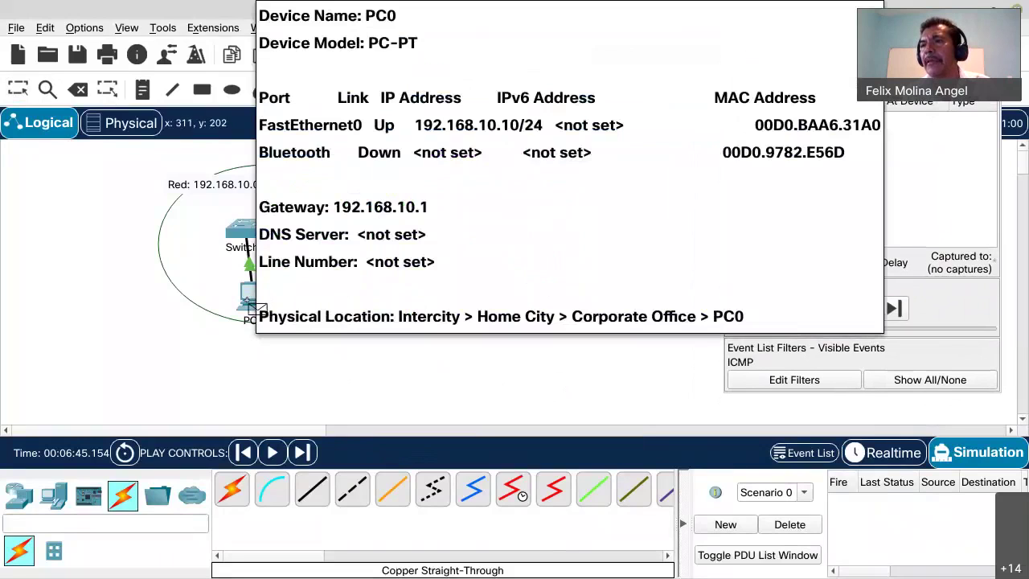
left_click(256, 299)
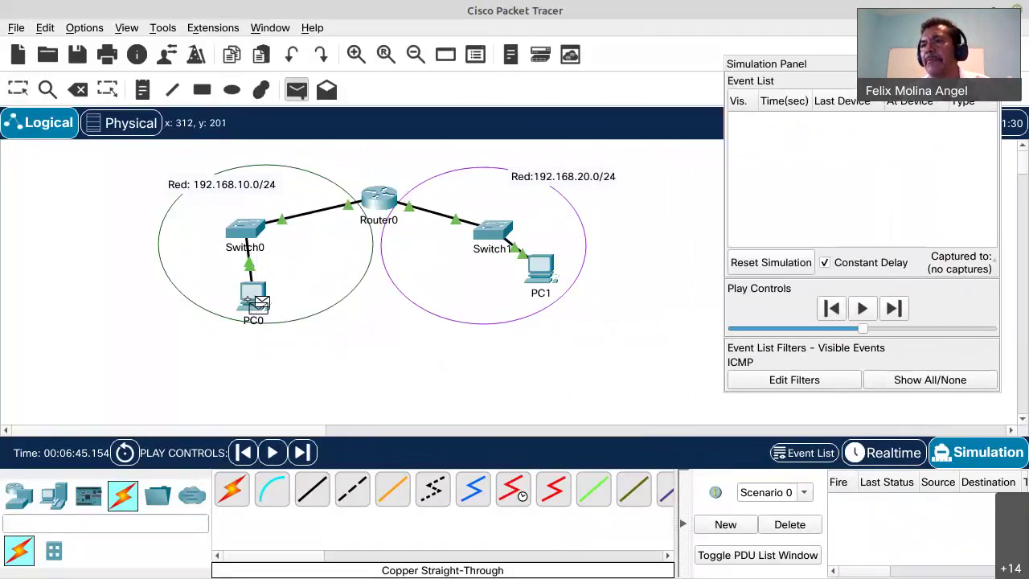
left_click(539, 272)
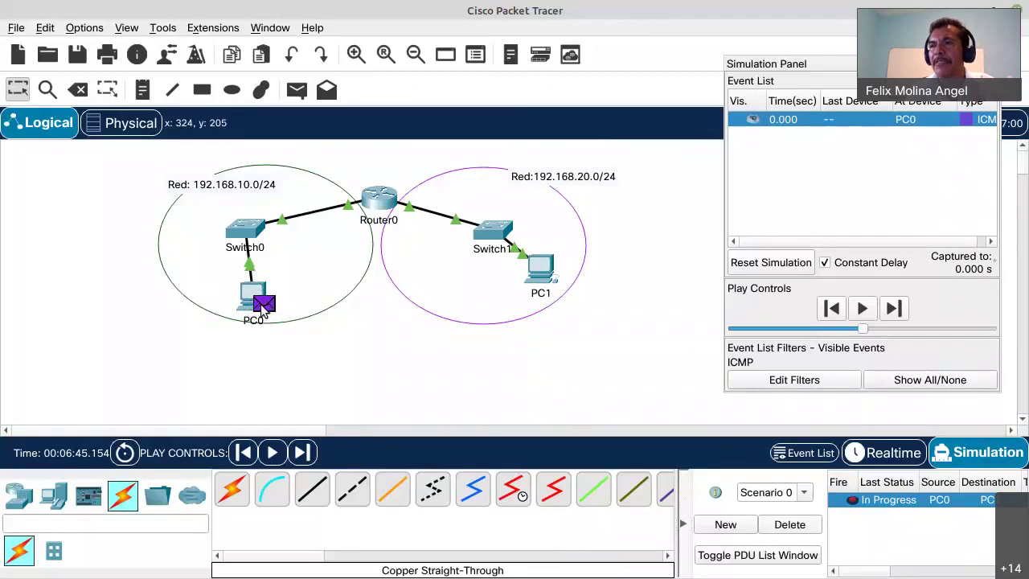
Examine the OSI Model view of the outgoing packet at PC0 and close its PDU information.
mouse_move(265, 308)
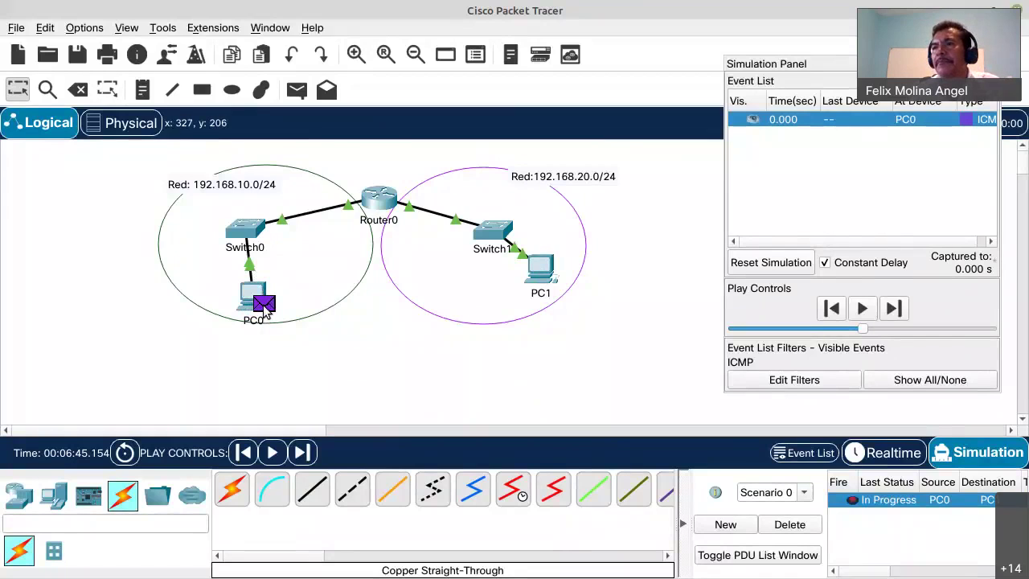
left_click(266, 310)
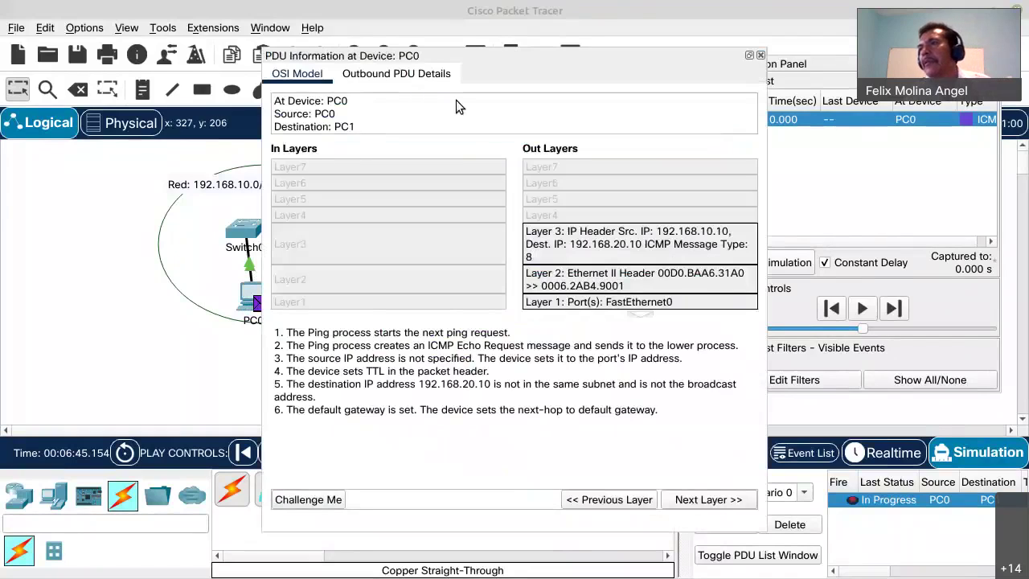
left_click_drag(484, 53, 594, 36)
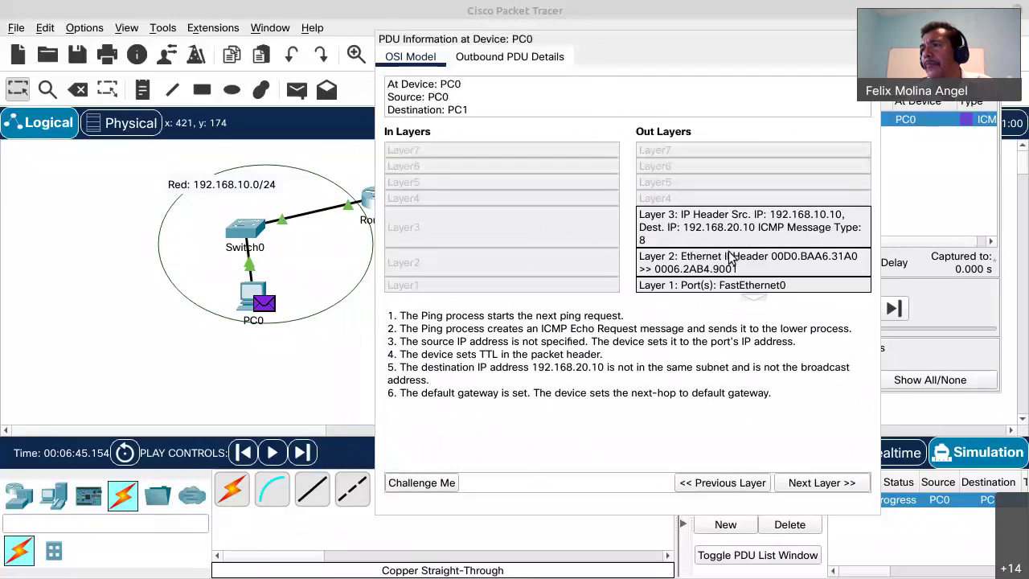
left_click_drag(601, 39, 684, 146)
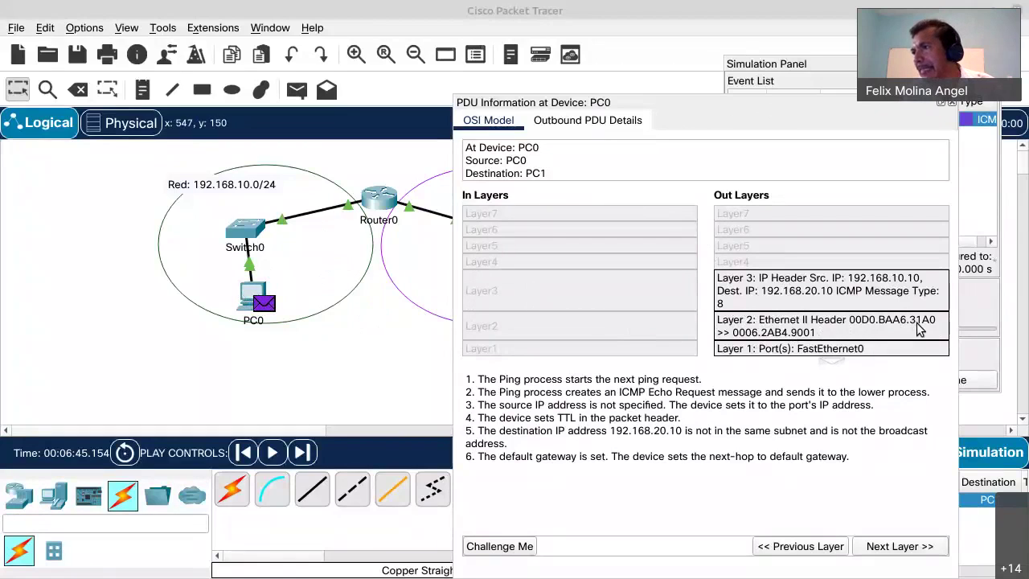
left_click(246, 293)
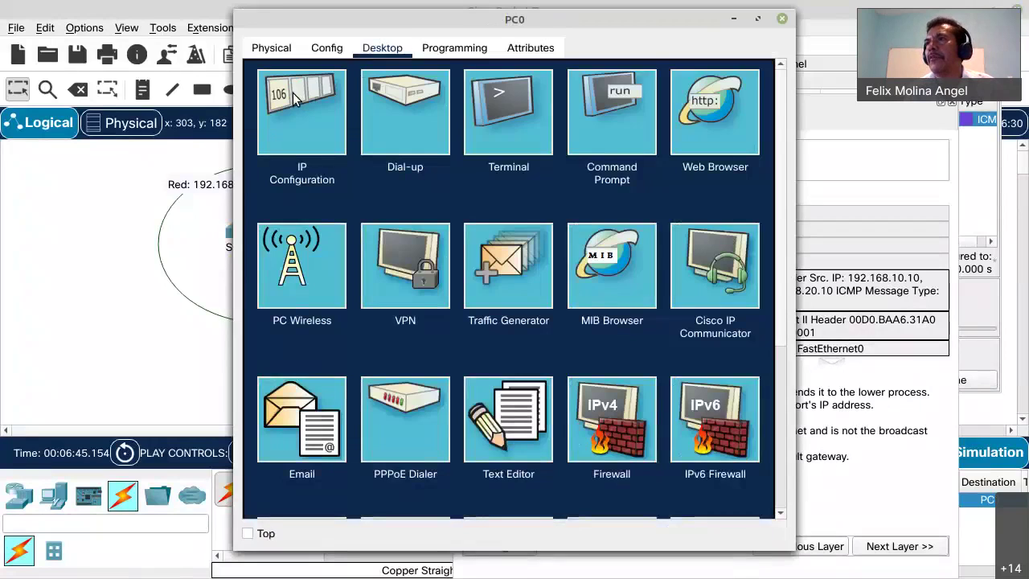
left_click(781, 18)
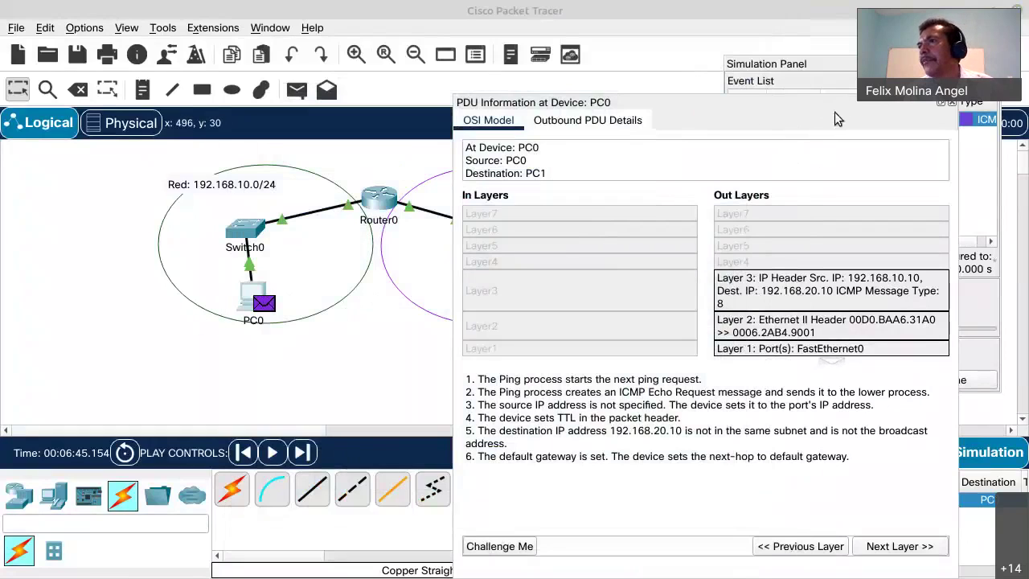
left_click(951, 103)
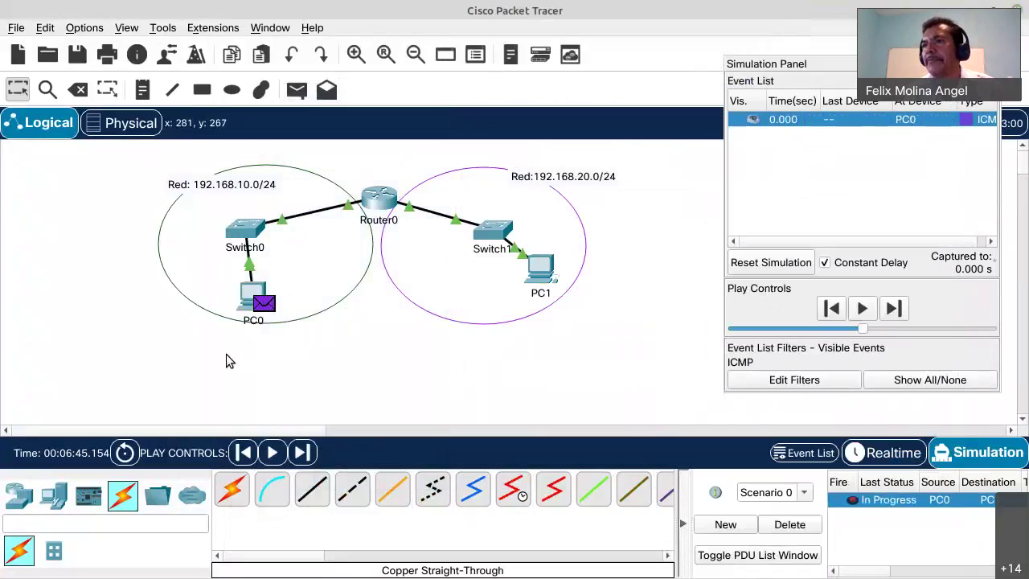
Review the Layer 2 Ethernet II source and destination MAC addresses of the packet waiting at PC0.
mouse_move(252, 298)
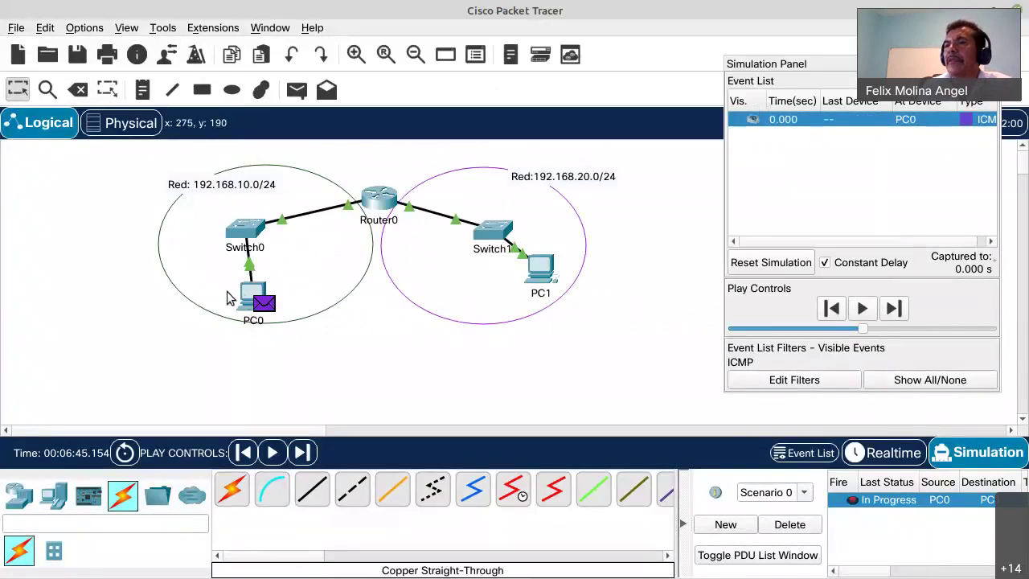
left_click(265, 305)
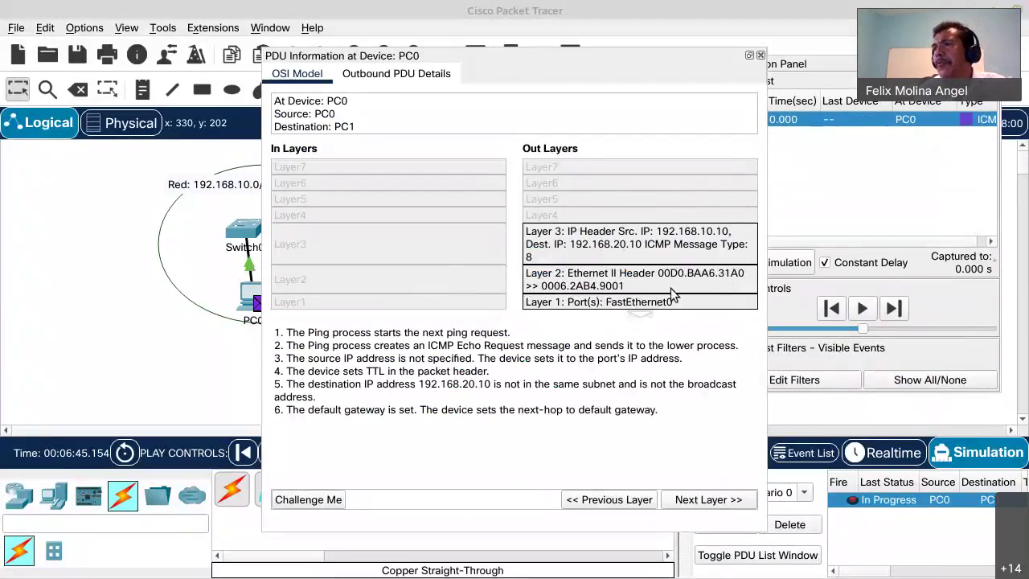
left_click(760, 56)
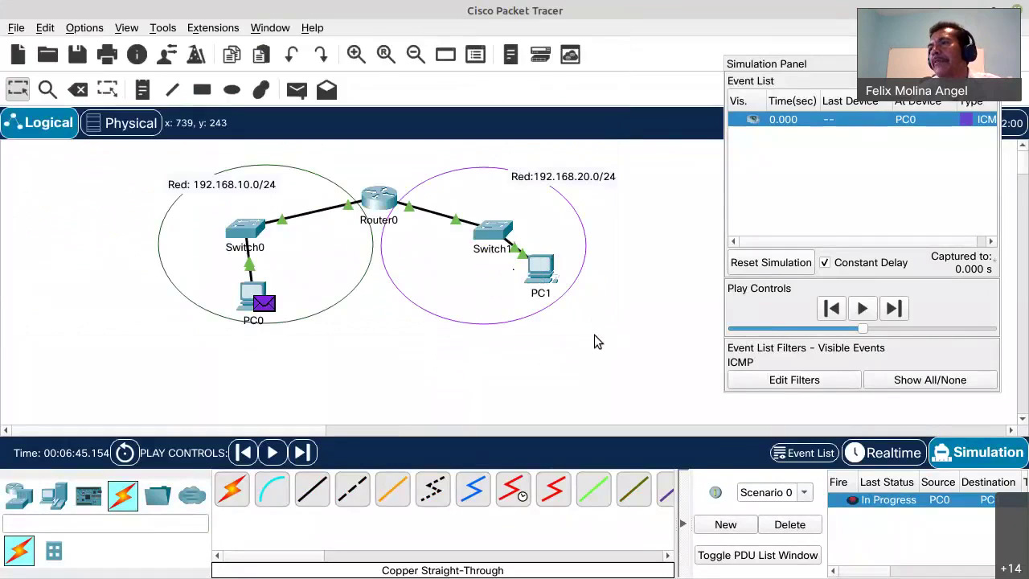
left_click(265, 304)
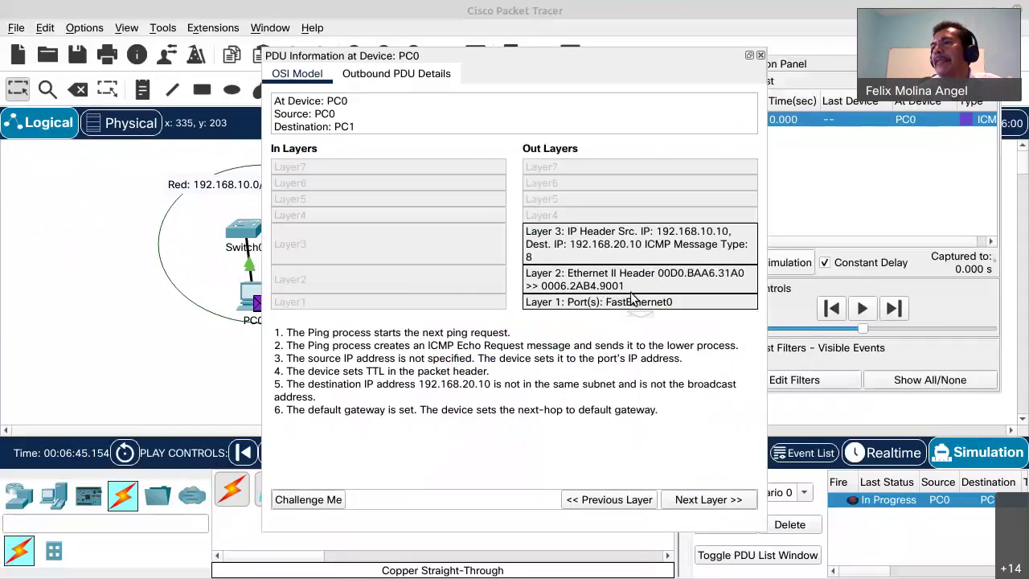
left_click(760, 55)
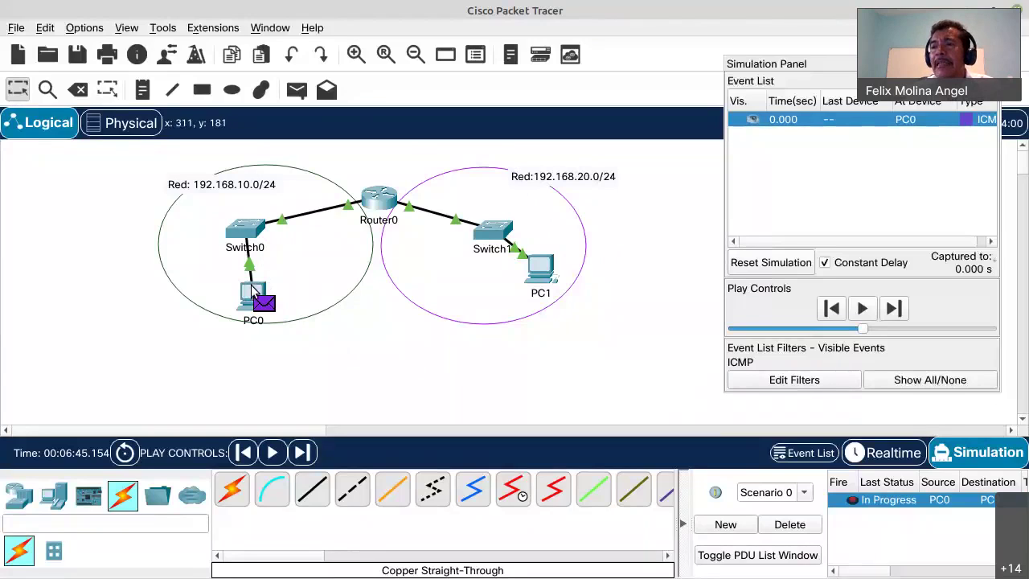
Check the ports on the link between Switch0 and Router0, and compare them with the outbound packet's layer details at PC0.
mouse_move(254, 297)
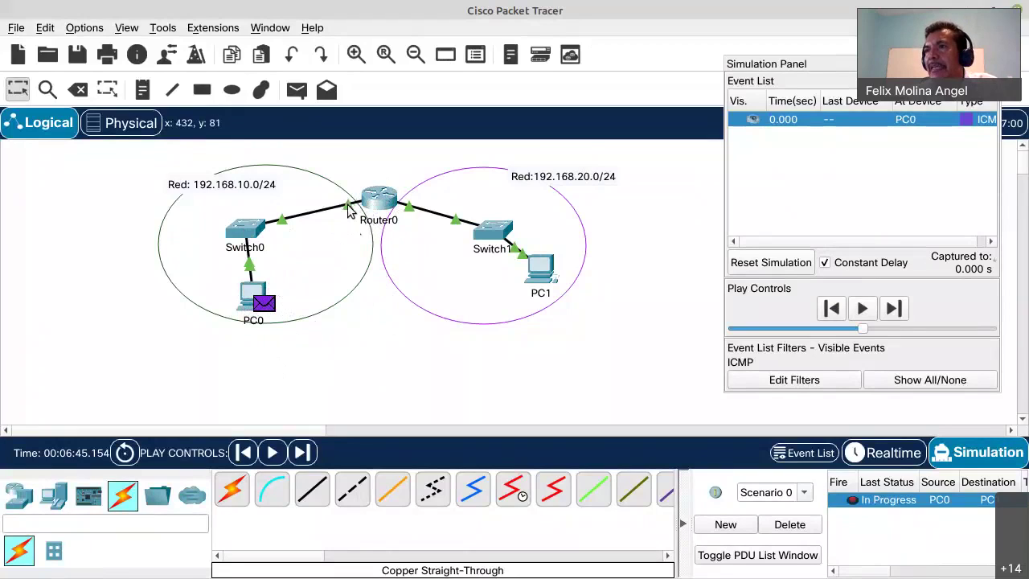
mouse_move(348, 207)
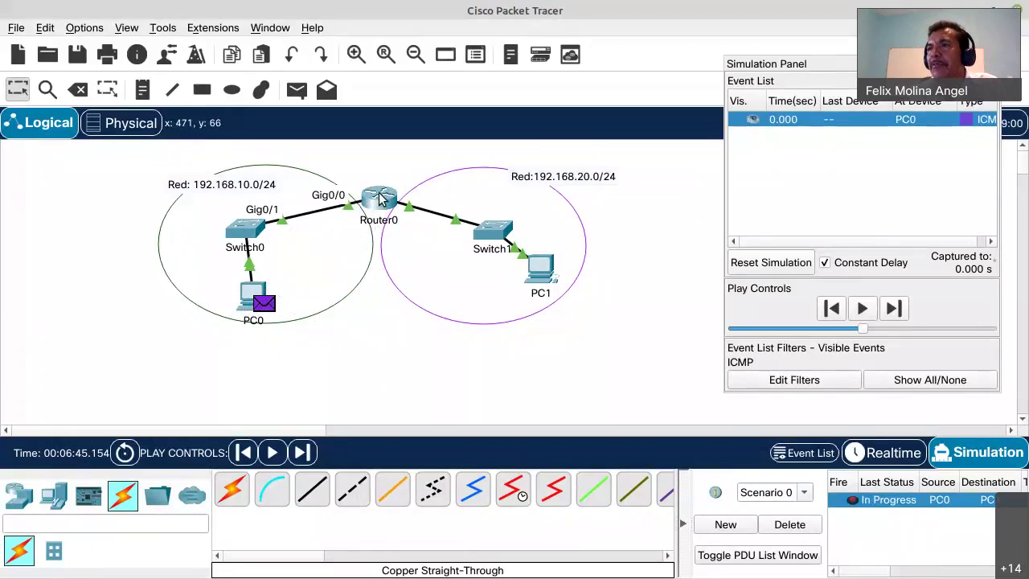
mouse_move(380, 198)
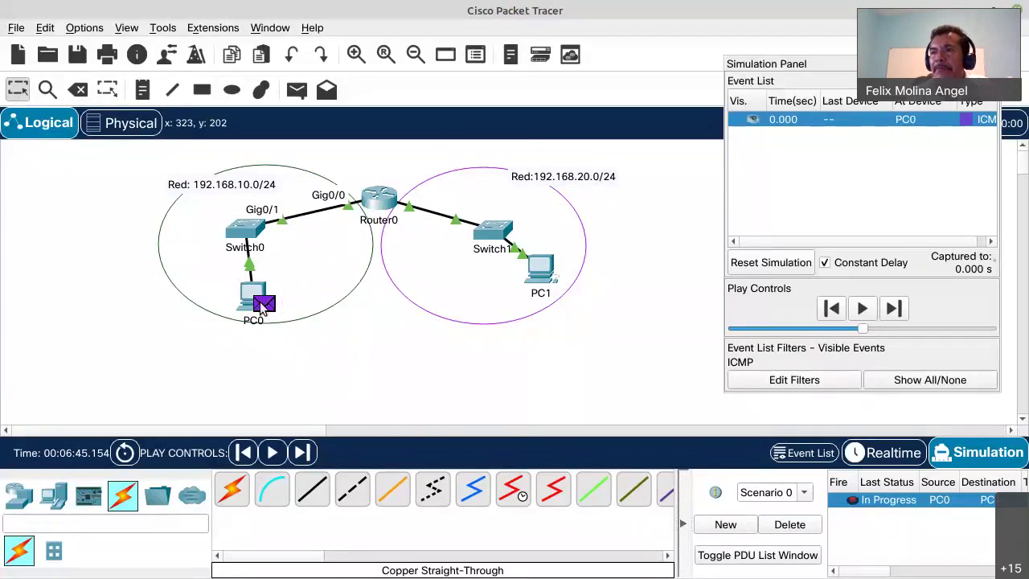
mouse_move(265, 311)
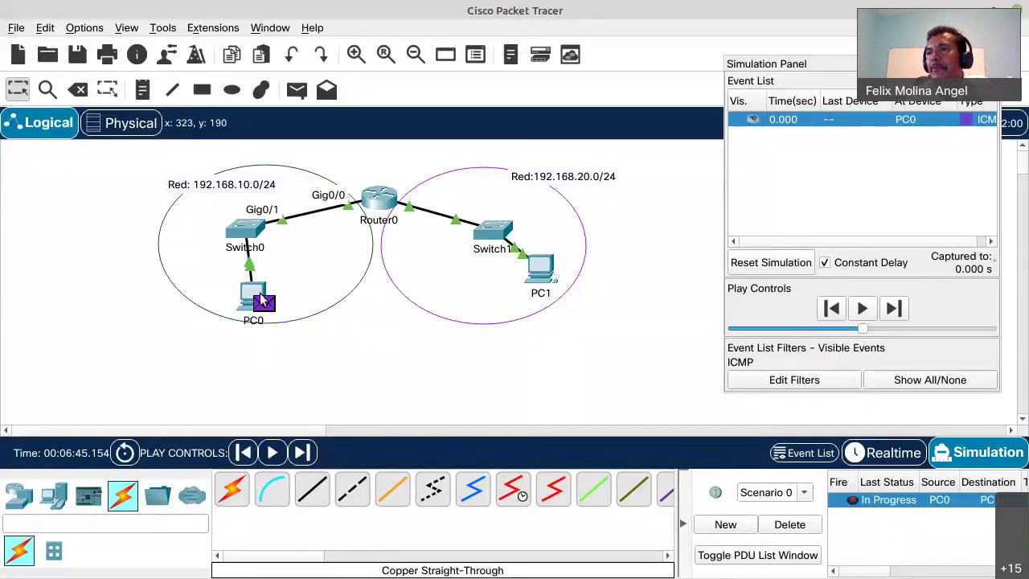
left_click(263, 306)
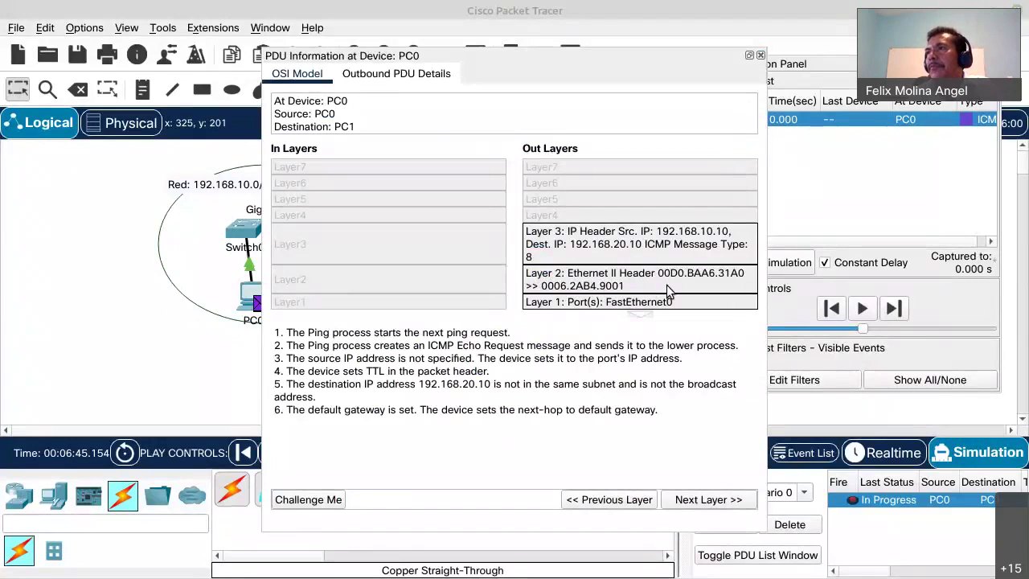
left_click(759, 55)
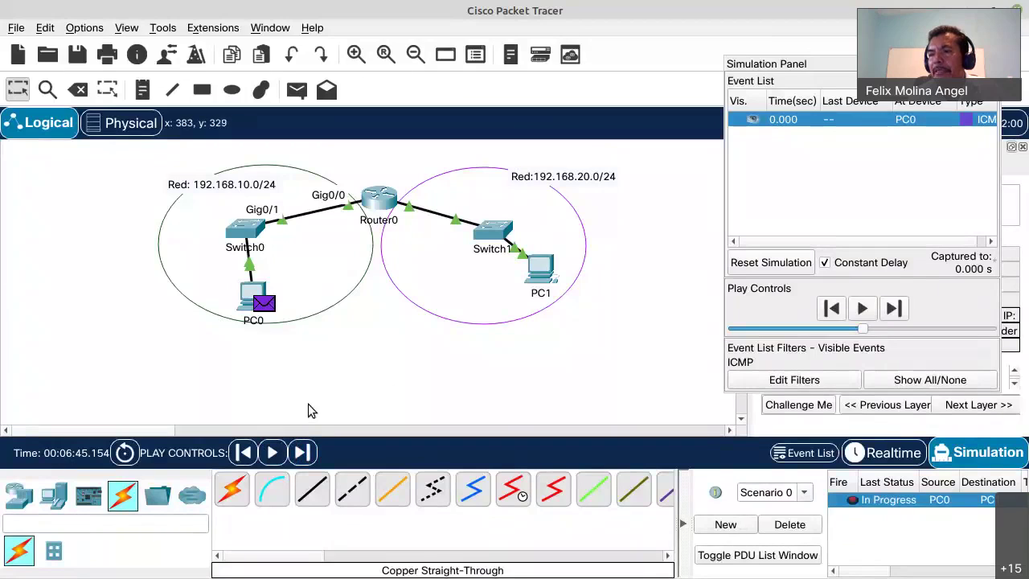
Advance the simulation by two events to bring the packet to Router0, and open its PDU information in a floating window beside the Simulation Panel.
left_click(309, 453)
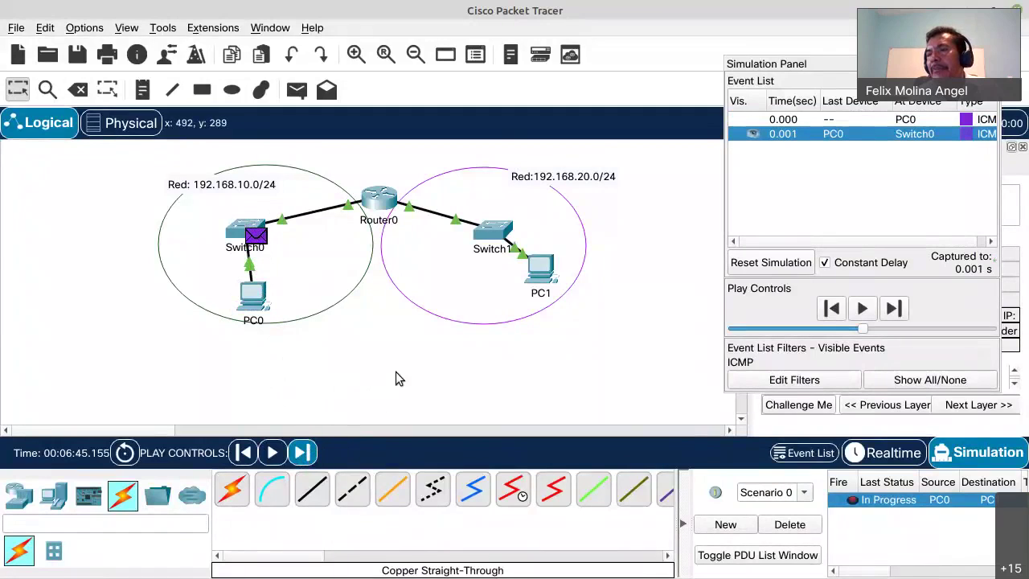
left_click(308, 454)
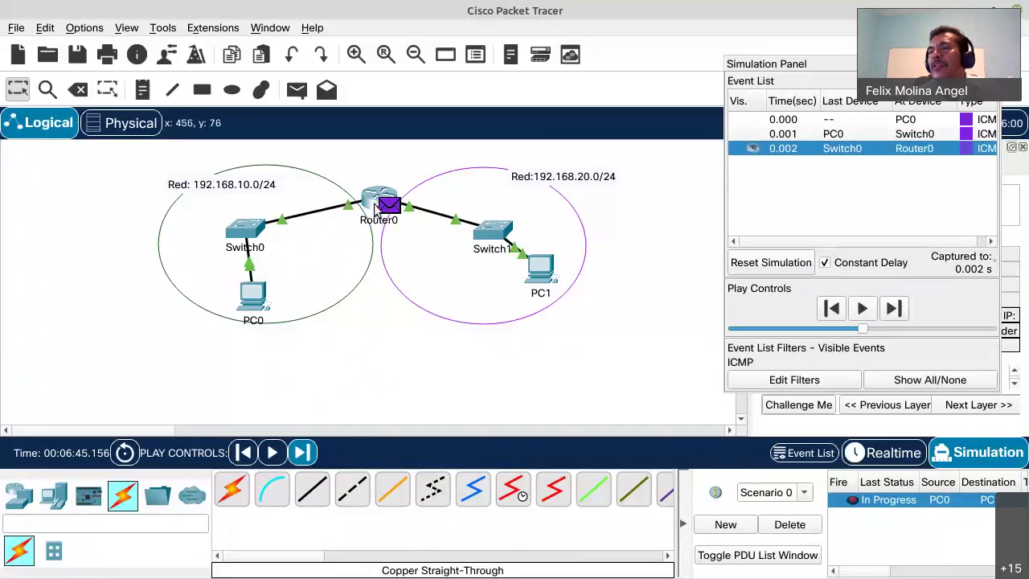
mouse_move(390, 203)
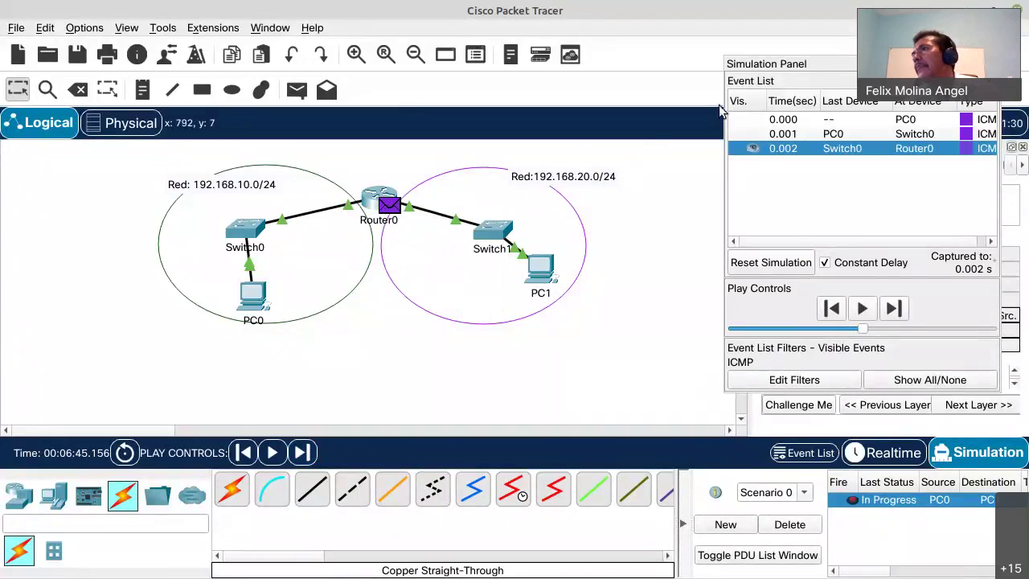
left_click_drag(814, 59, 636, 43)
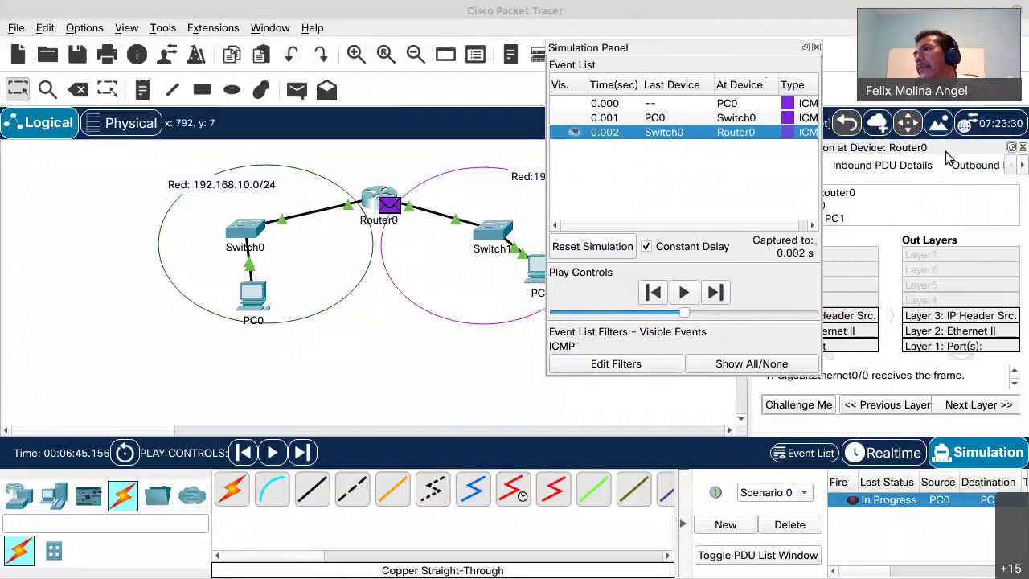
left_click_drag(824, 159, 323, 139)
left_click_drag(617, 50, 809, 75)
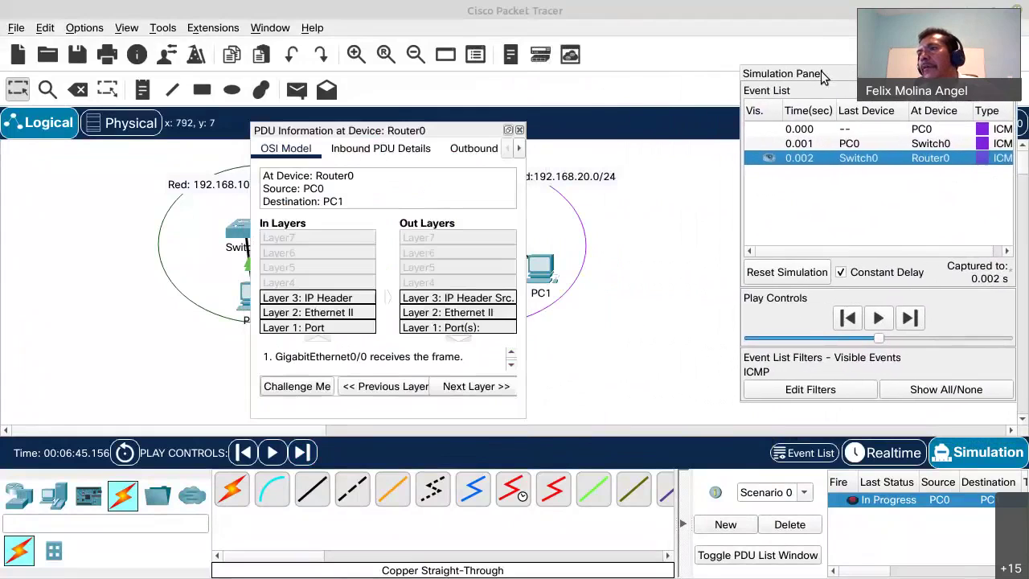
left_click_drag(446, 128, 667, 94)
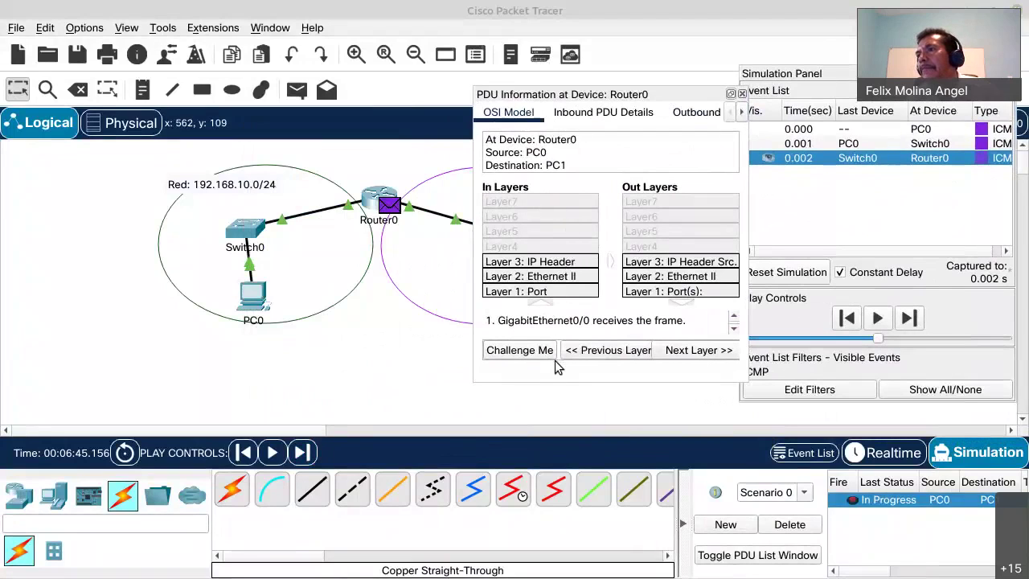
left_click_drag(551, 97, 494, 90)
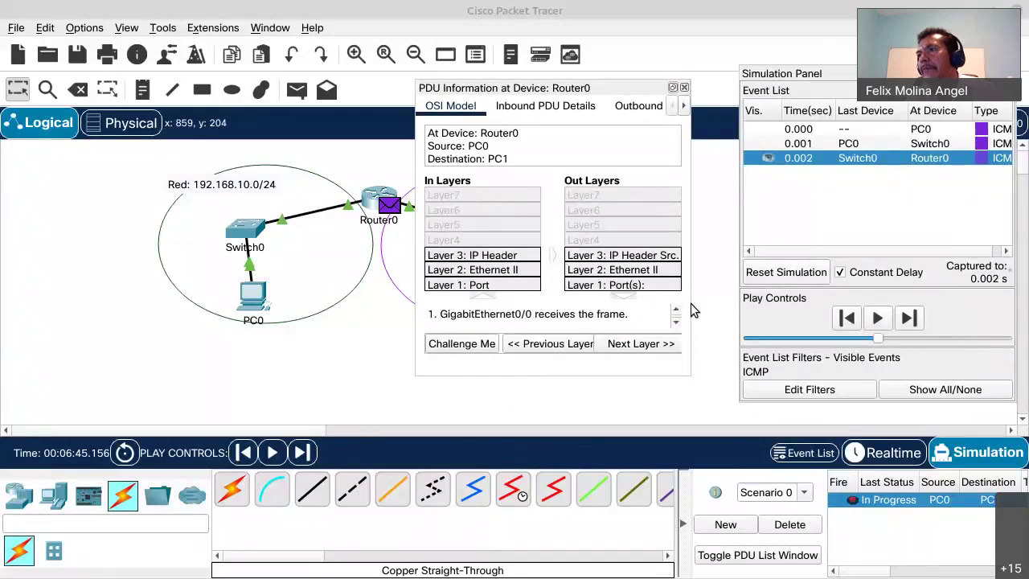
Enlarge Router0's PDU information window to show the full layer text, review the outbound Layer 1 port, and close the window.
left_click_drag(691, 305, 928, 279)
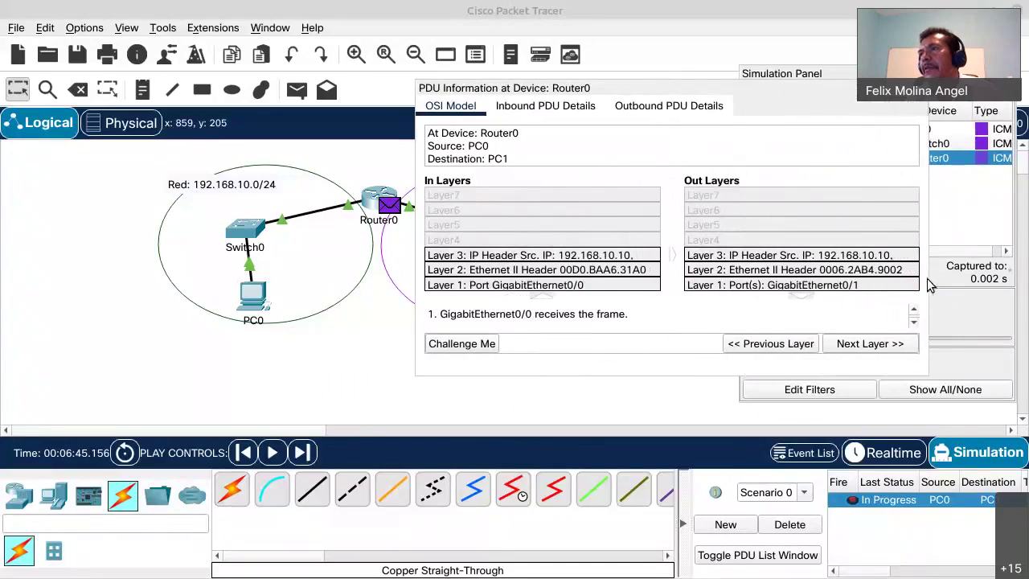
left_click_drag(663, 89, 732, 49)
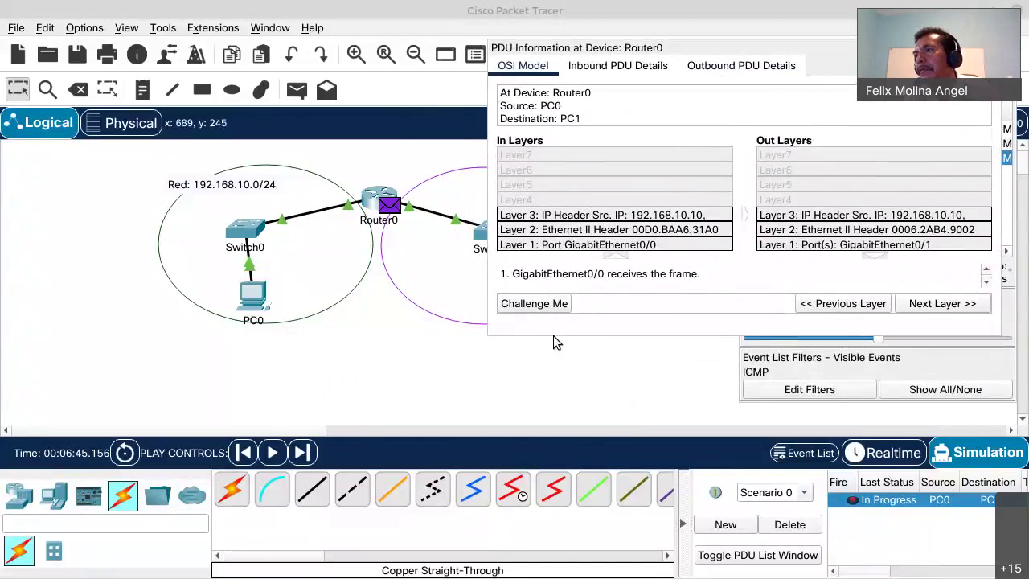
left_click_drag(551, 335, 569, 415)
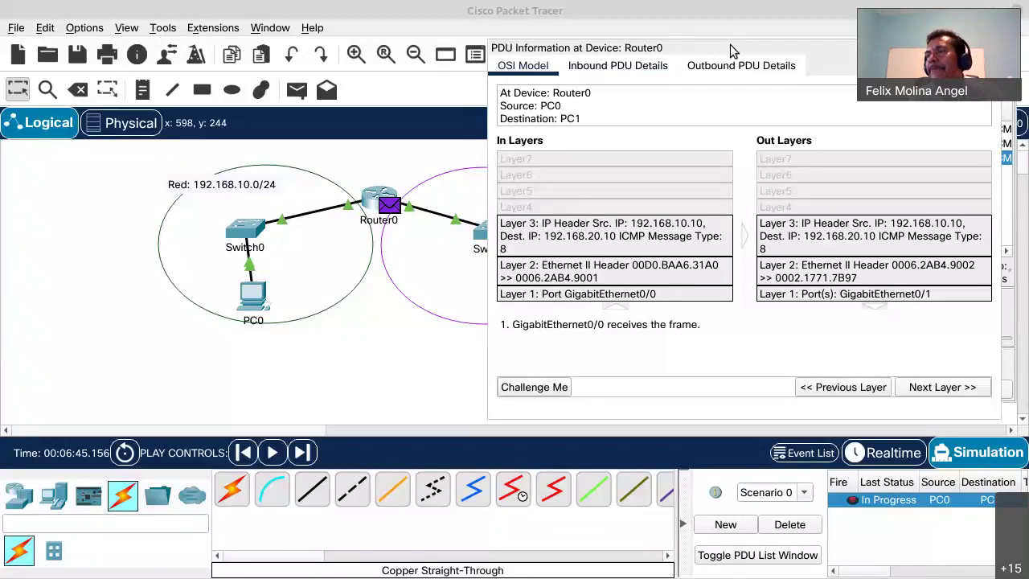
left_click_drag(730, 46, 717, 42)
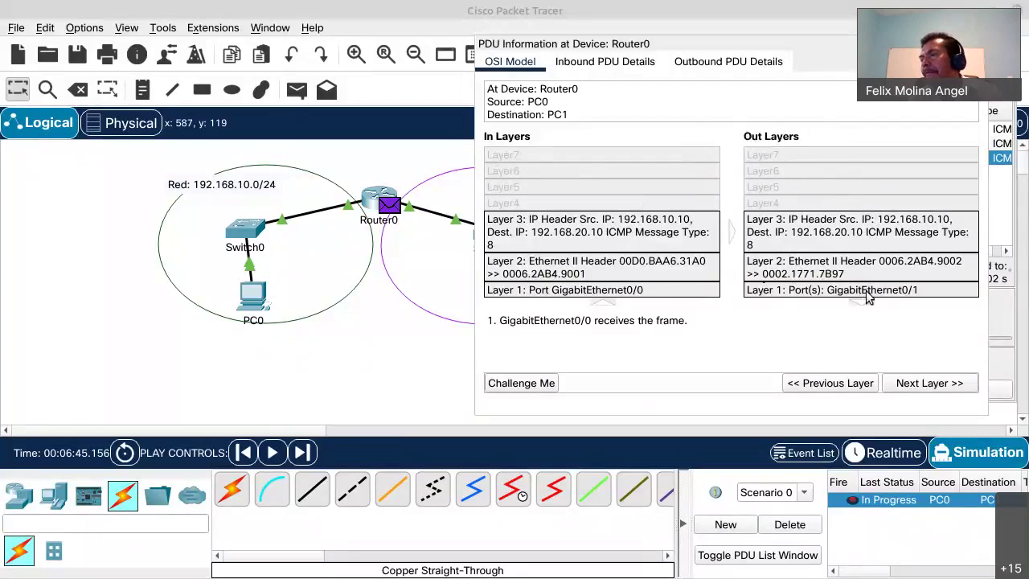
left_click(851, 293)
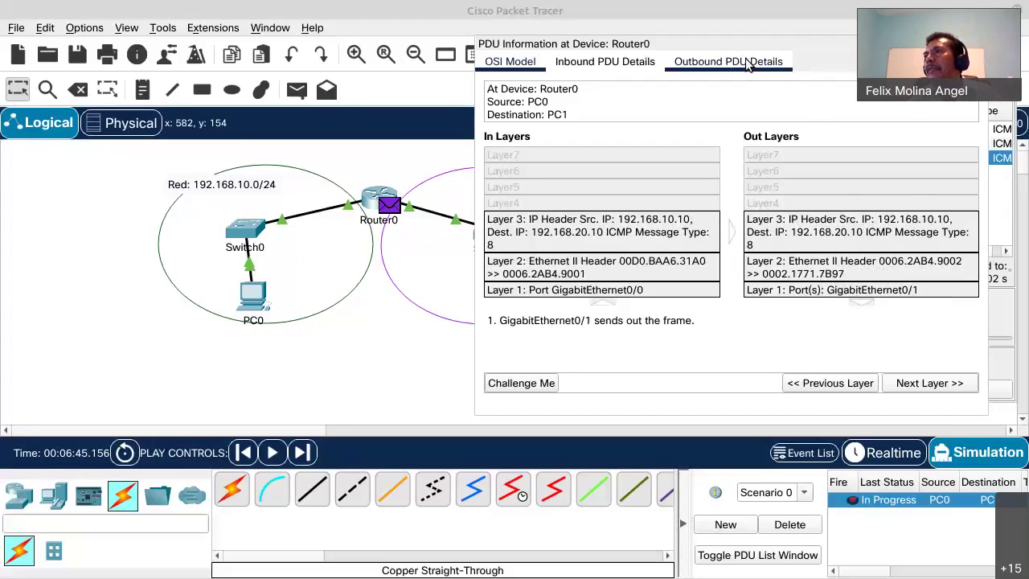
left_click(976, 43)
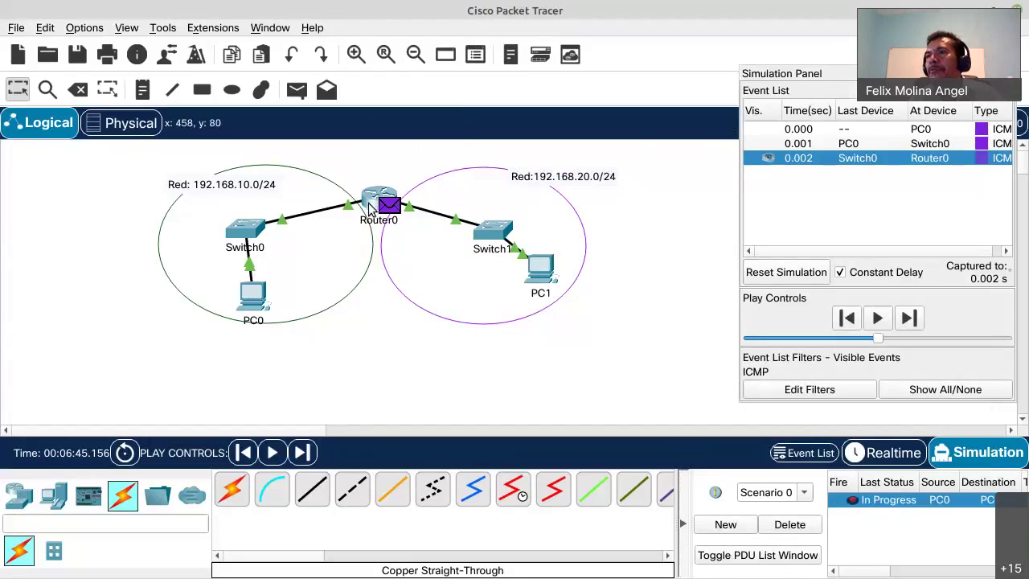
Check PC1's IP configuration and its FastEthernet0 MAC address, and close the device window.
mouse_move(363, 196)
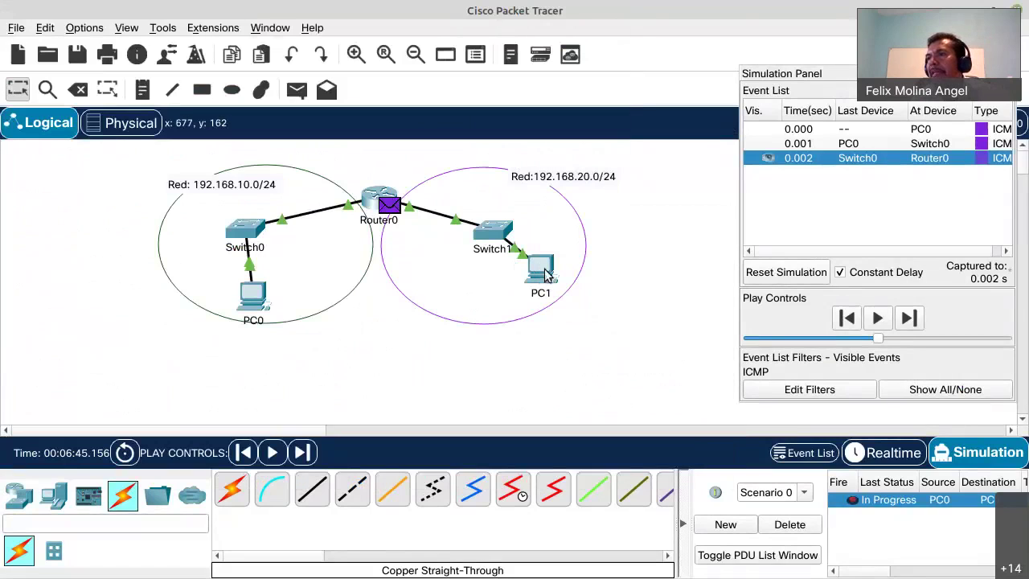
left_click(544, 274)
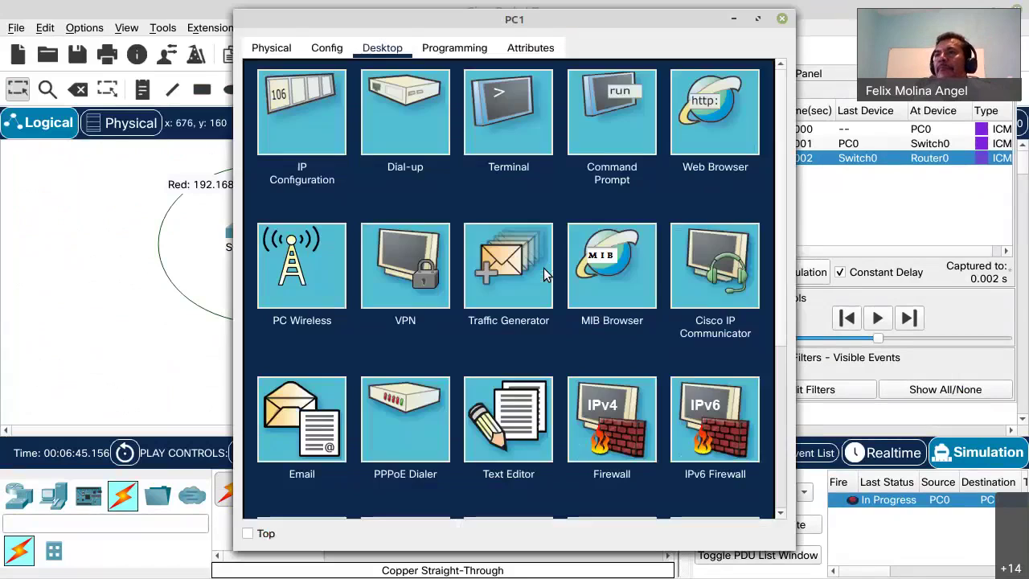
left_click(297, 120)
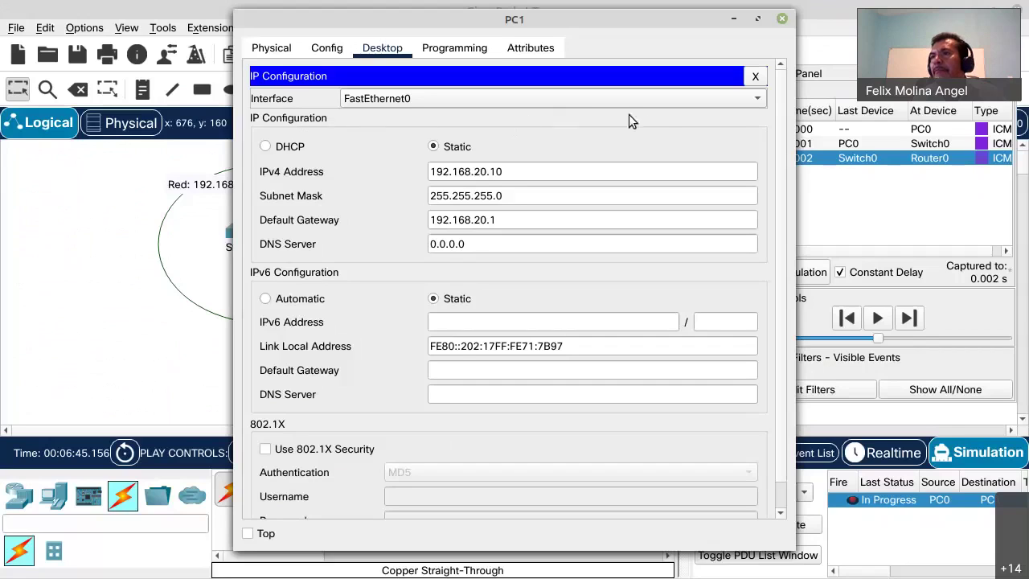
left_click(755, 78)
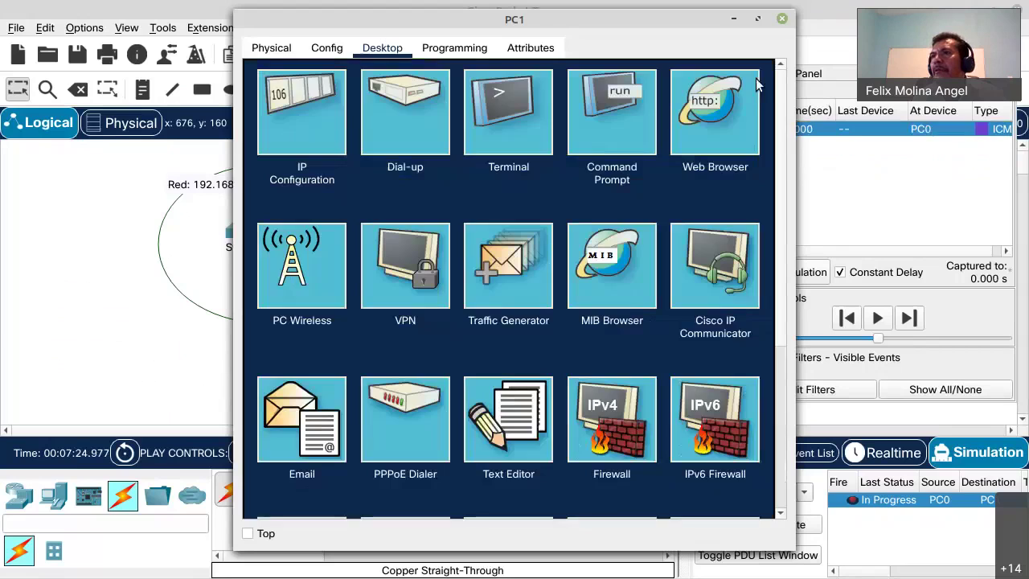
left_click(327, 49)
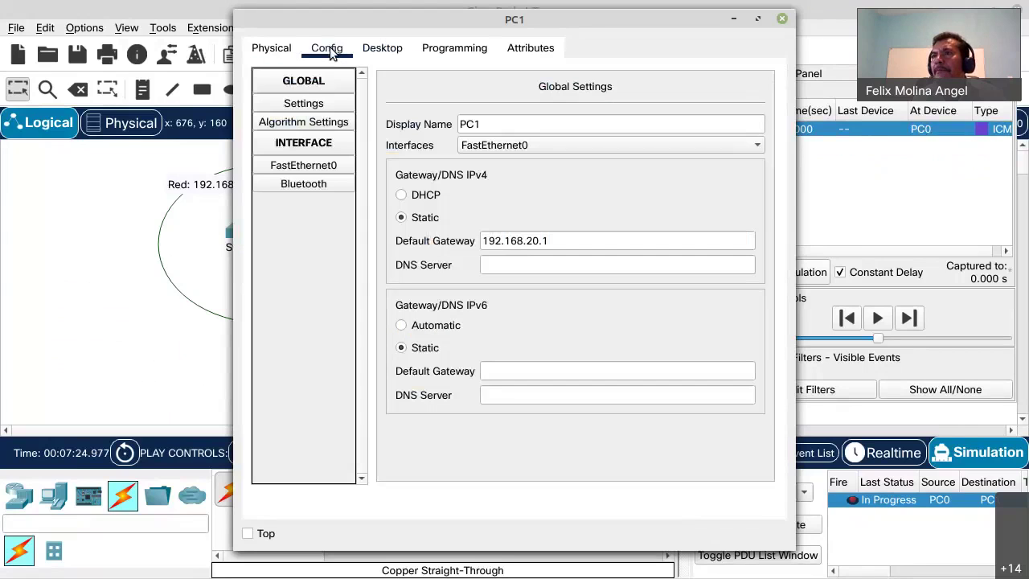
left_click(327, 169)
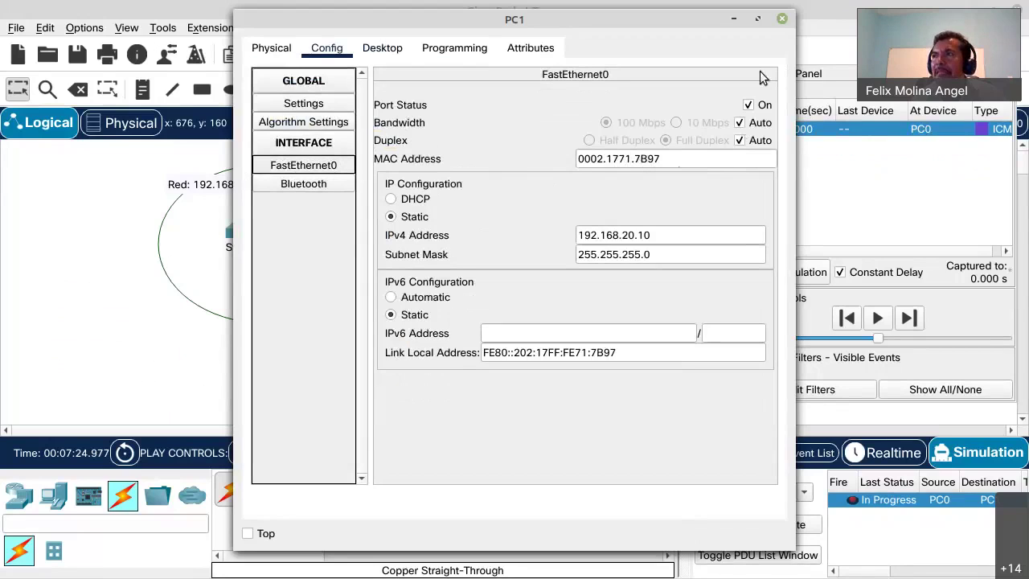
left_click(780, 20)
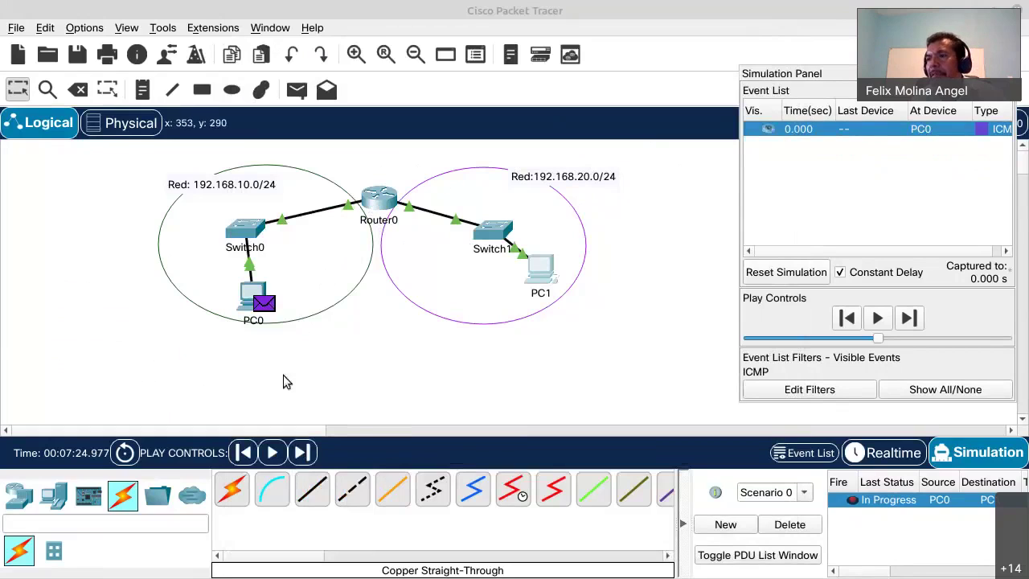
Advance the simulation by two events to bring the packet to Router0, and review its inbound and outbound layers clear of the Simulation Panel.
left_click(304, 452)
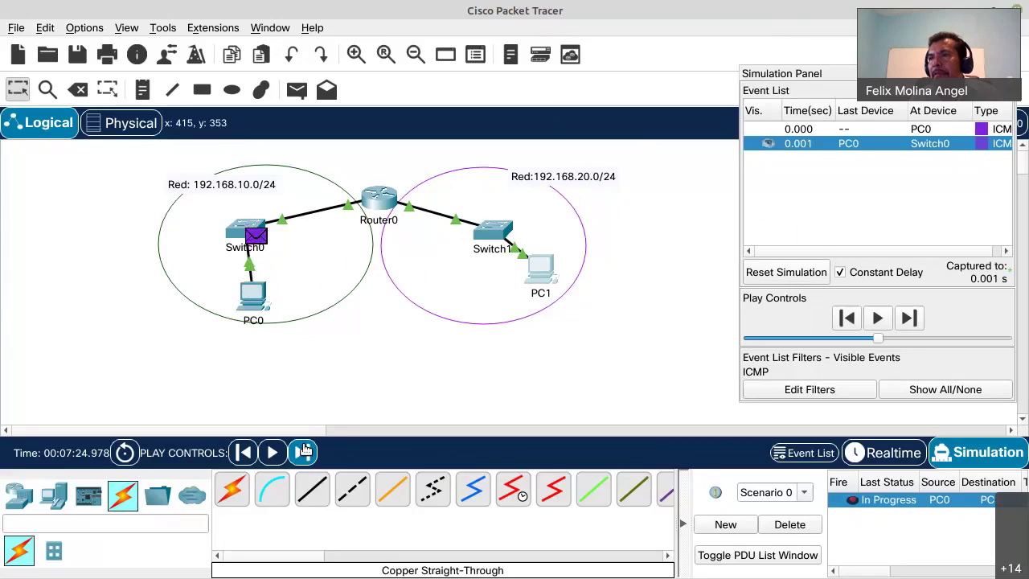
left_click(304, 451)
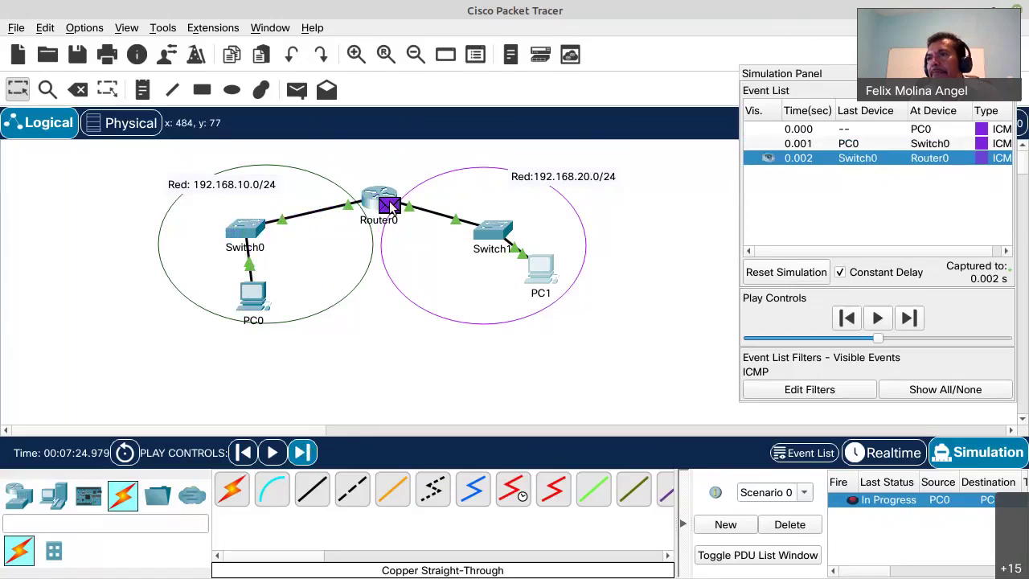
mouse_move(391, 207)
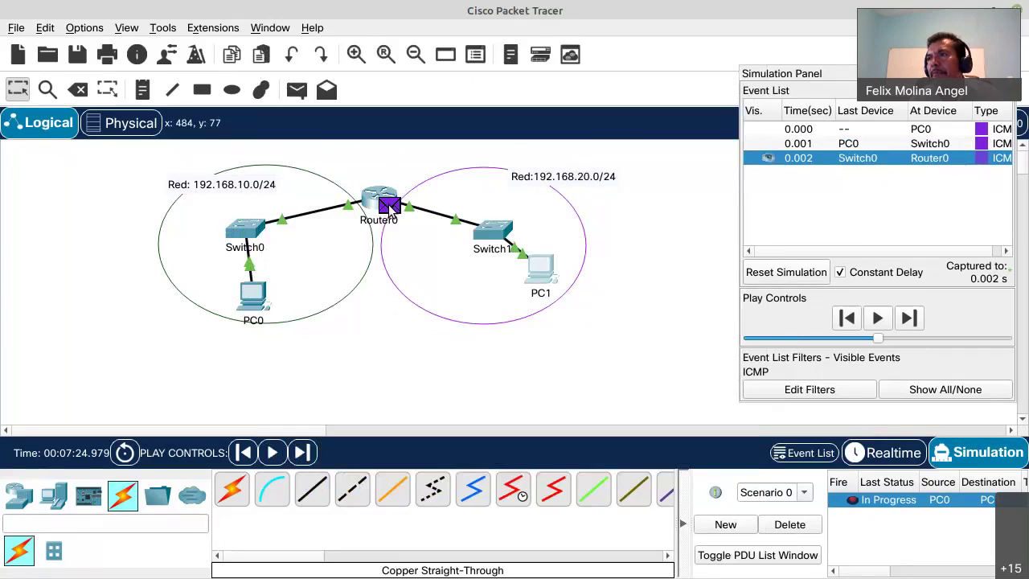
left_click(390, 207)
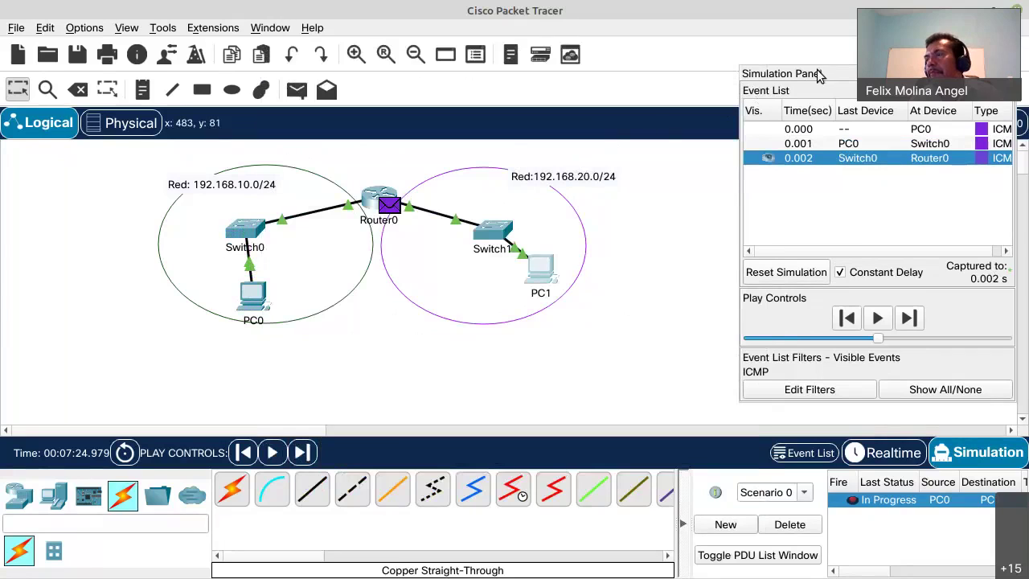
left_click_drag(840, 70, 692, 69)
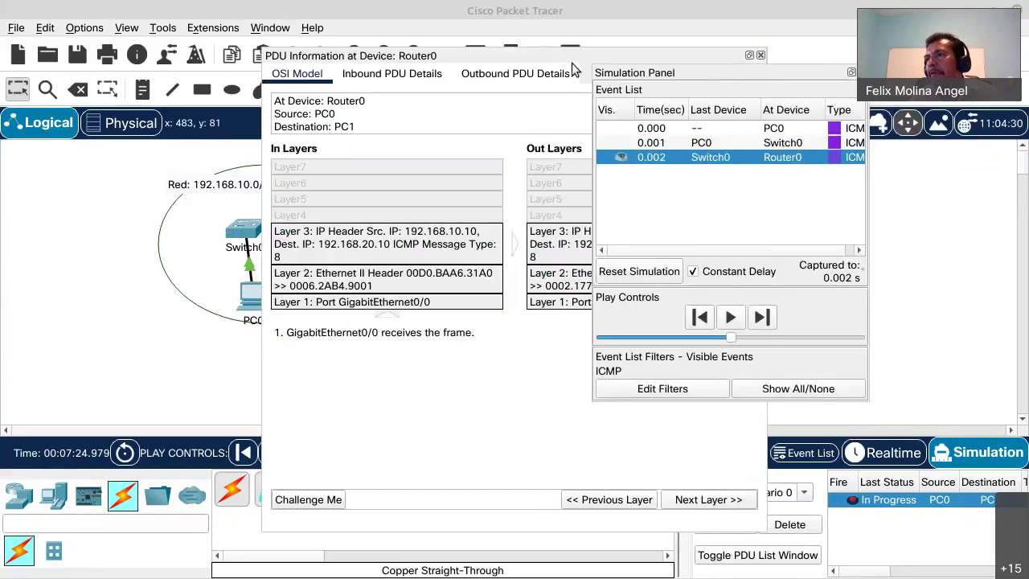
left_click_drag(776, 69, 971, 156)
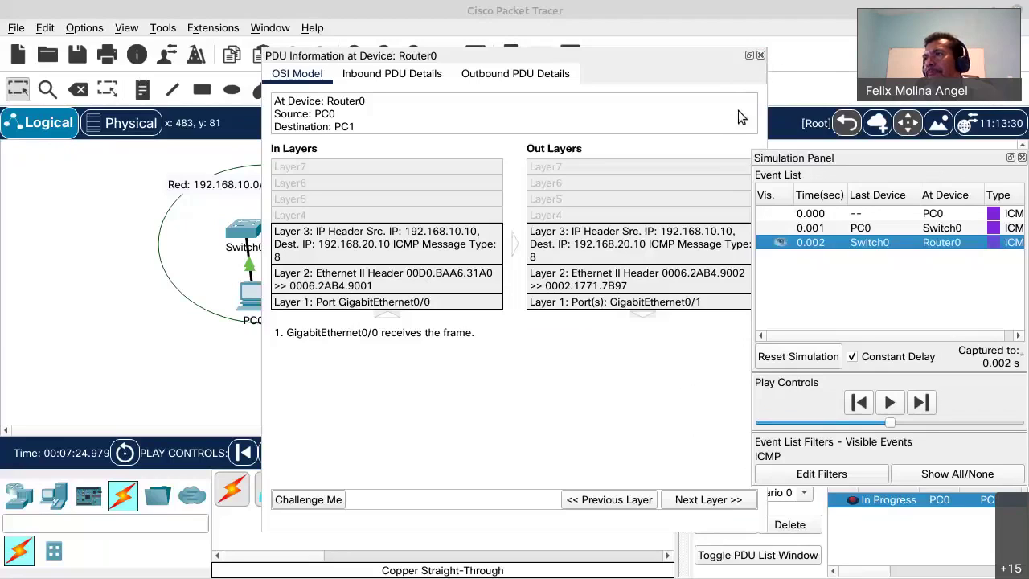
left_click(760, 55)
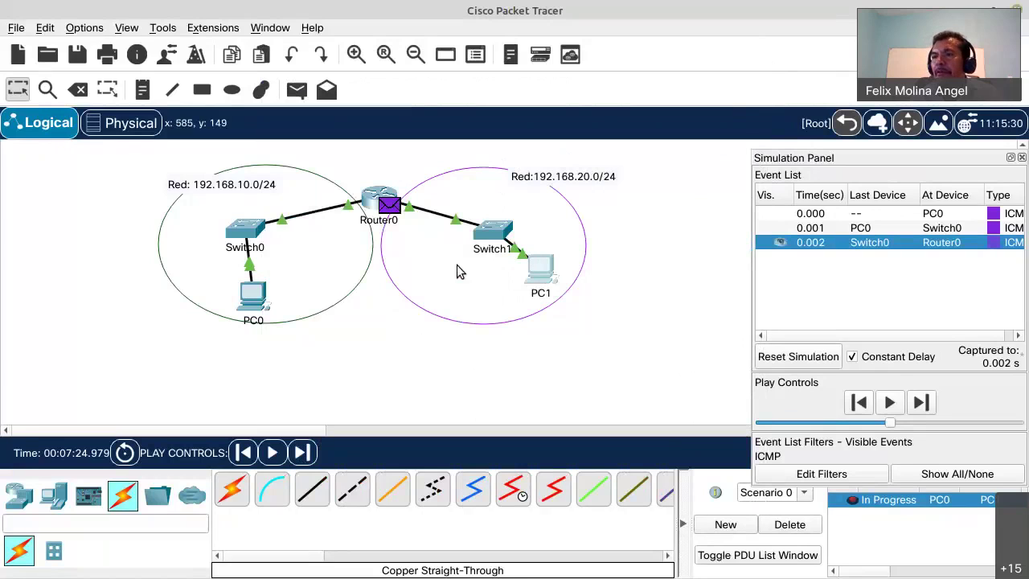
Advance the simulation by two events to bring the packet to PC1, and examine the OSI Model layers of its PDU.
left_click(309, 453)
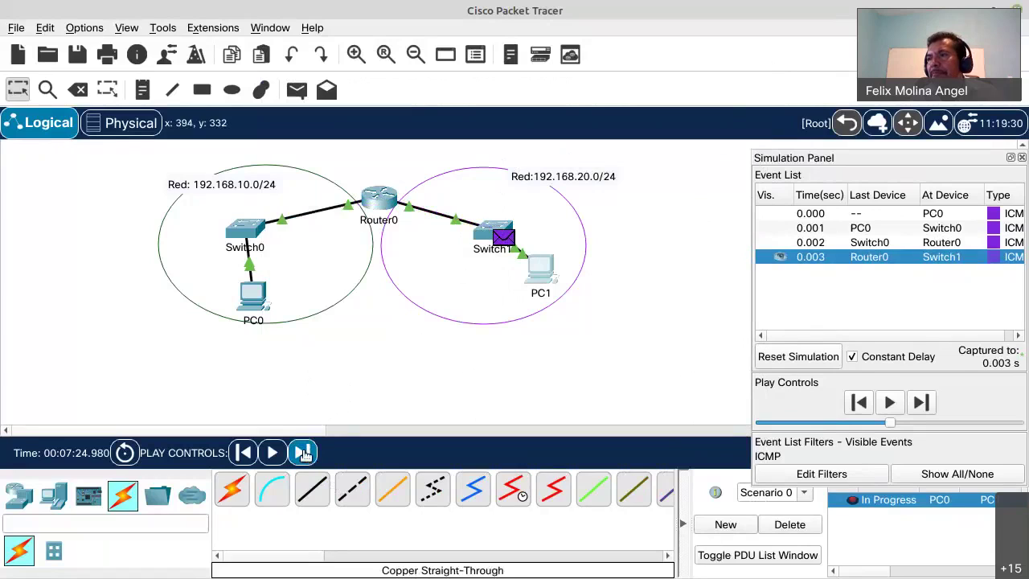
left_click(304, 454)
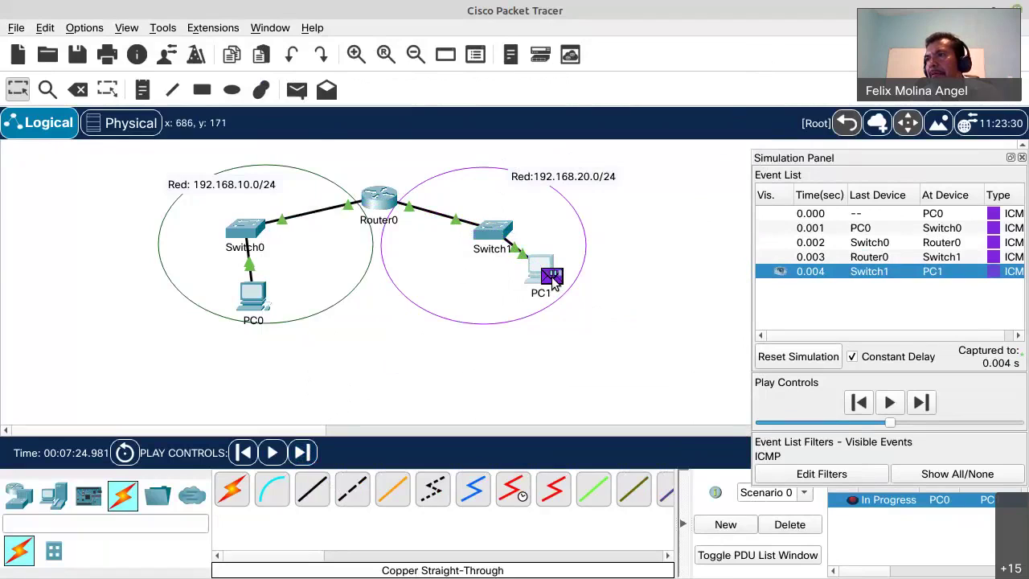
left_click(552, 278)
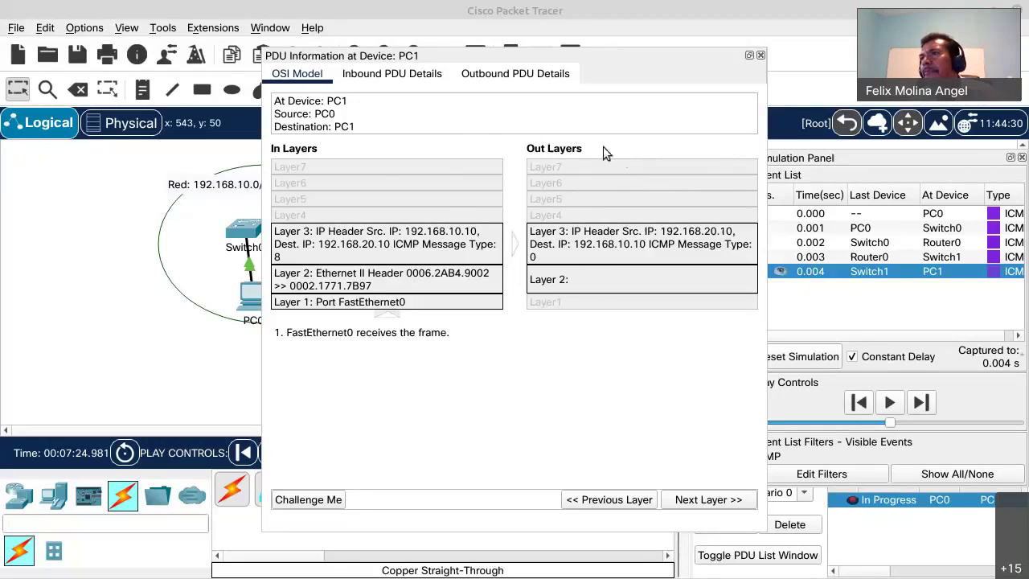
left_click_drag(580, 58, 474, 44)
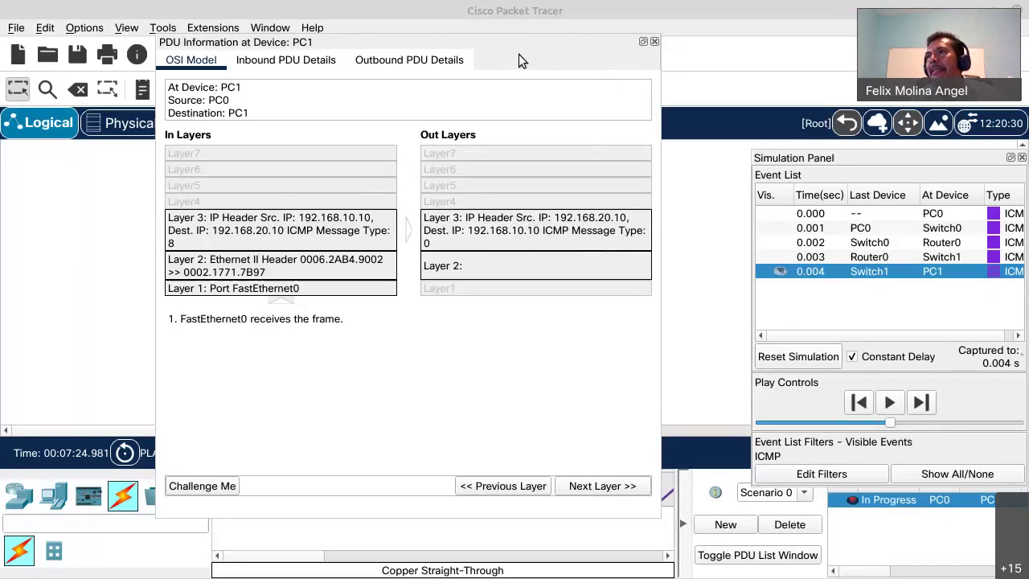
left_click(655, 41)
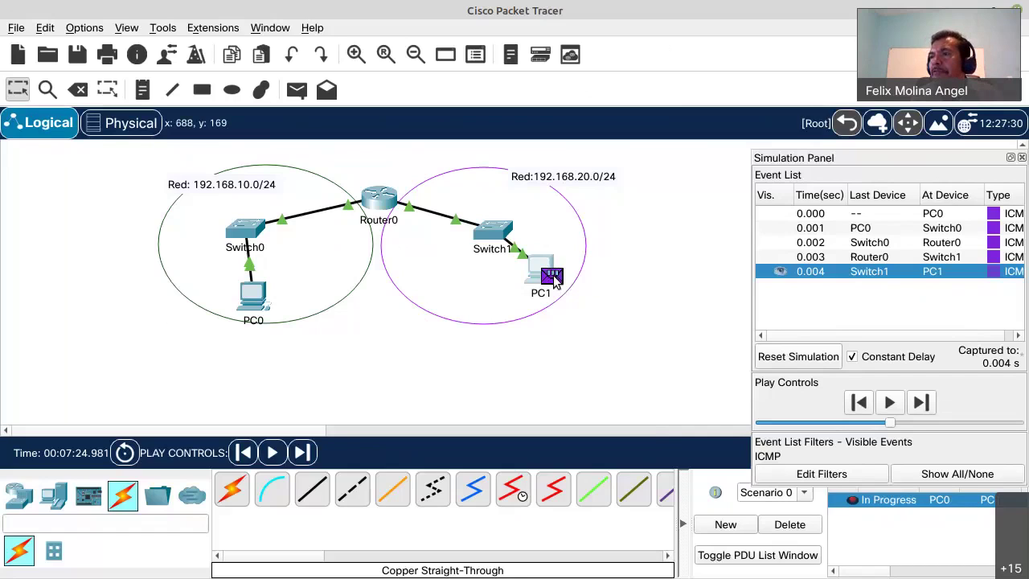
Reopen the PDU information at PC1, compare its In Layers with its Out Layers, and close it.
mouse_move(553, 279)
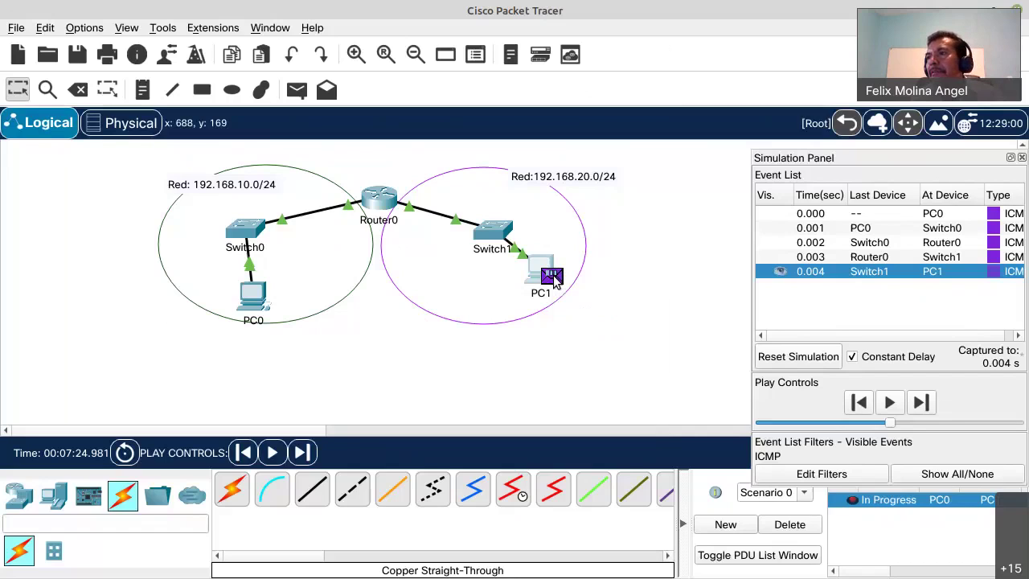
left_click(553, 277)
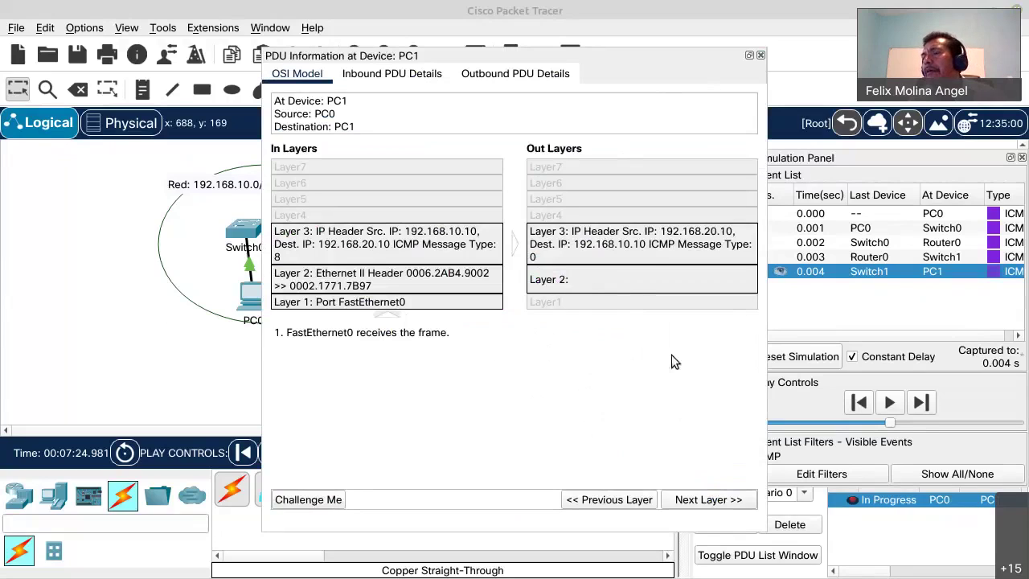
left_click(760, 56)
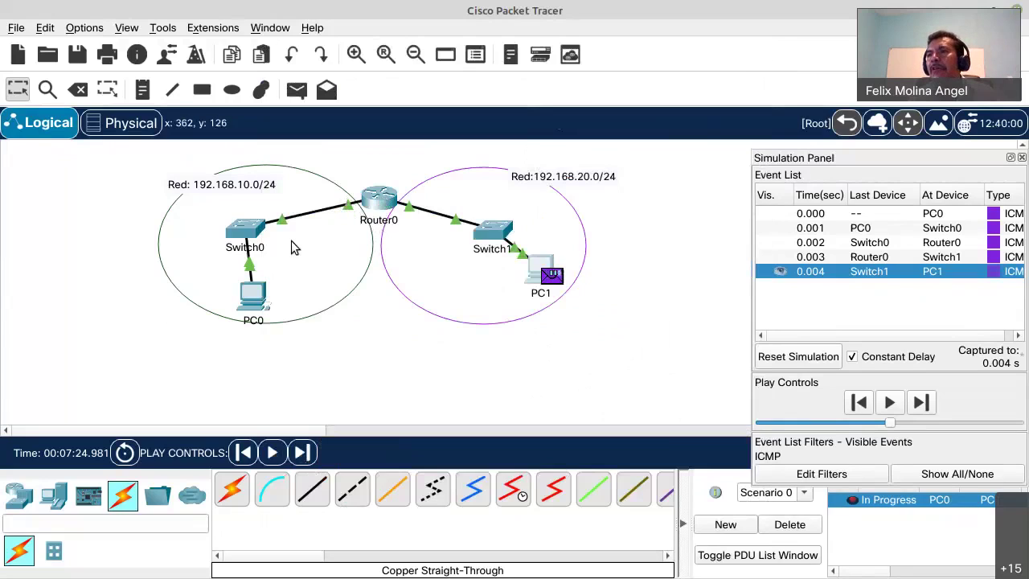
Switch to the Data Link Layer presentation and advance to the "Providing Access to Media" slide.
key("alt+Tab")
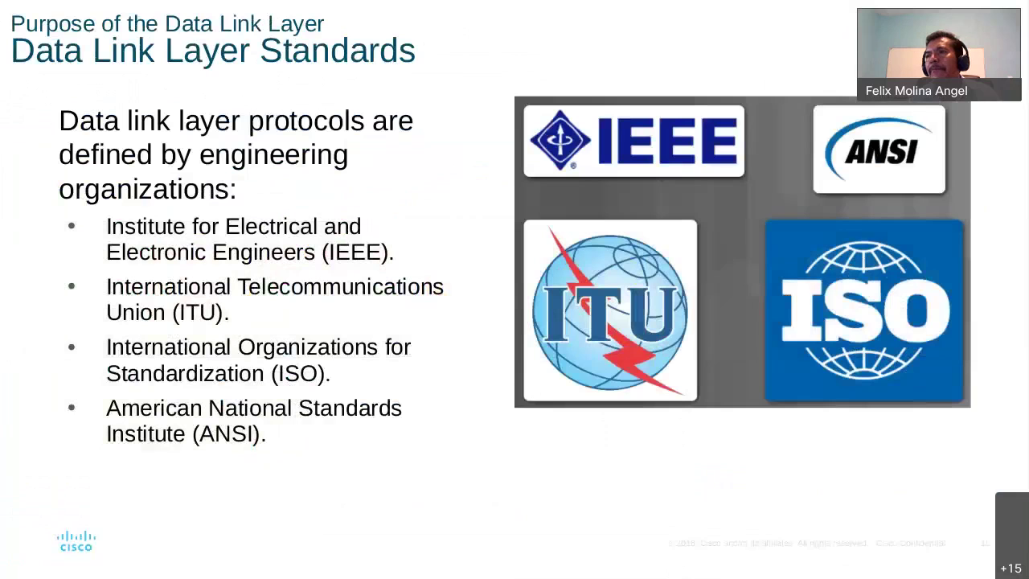
key("Right")
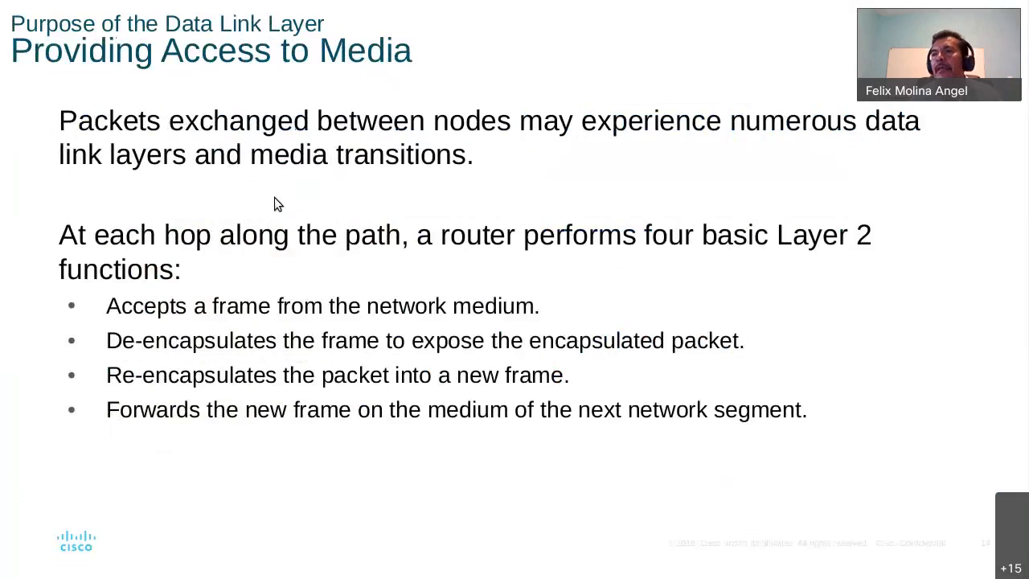